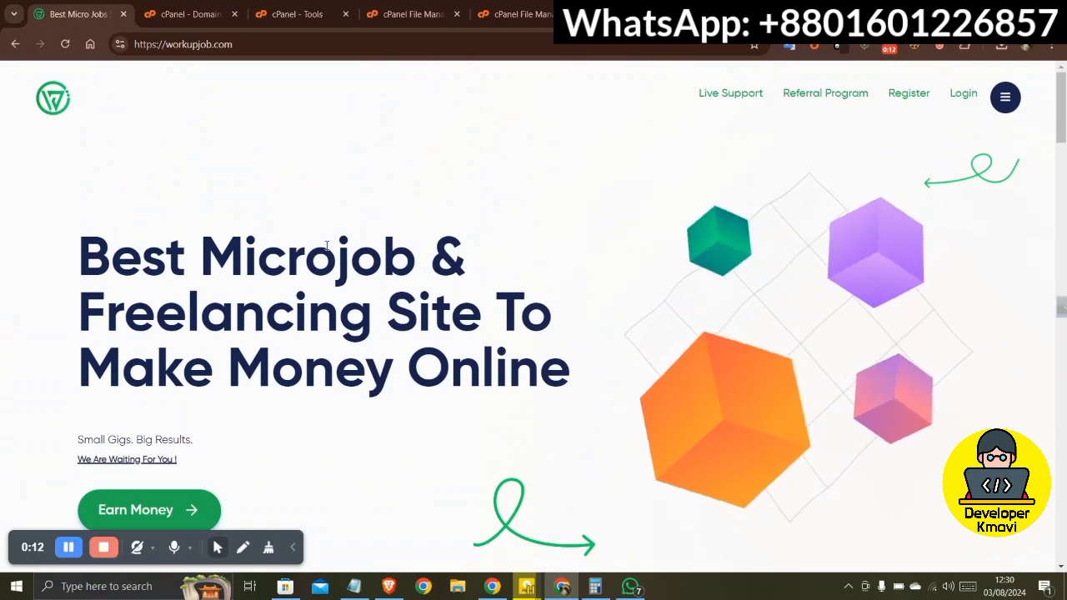
- Look through the workupjob.com home page, including its statistics, Recent Activity and Services sections
scroll(333, 292, "down", 4)
scroll(342, 310, "up", 4)
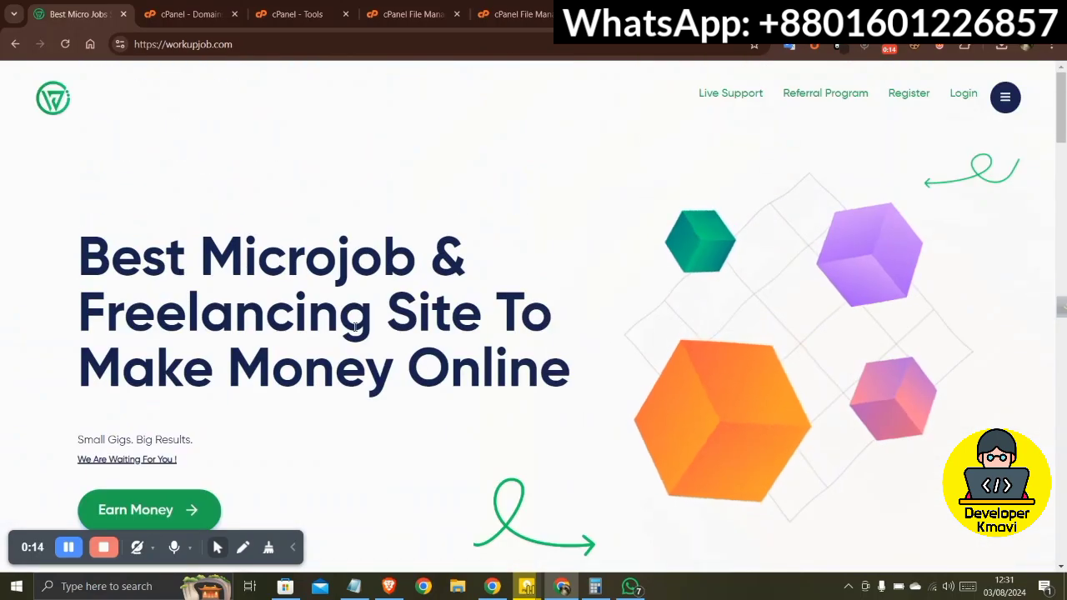
scroll(390, 315, "down", 4)
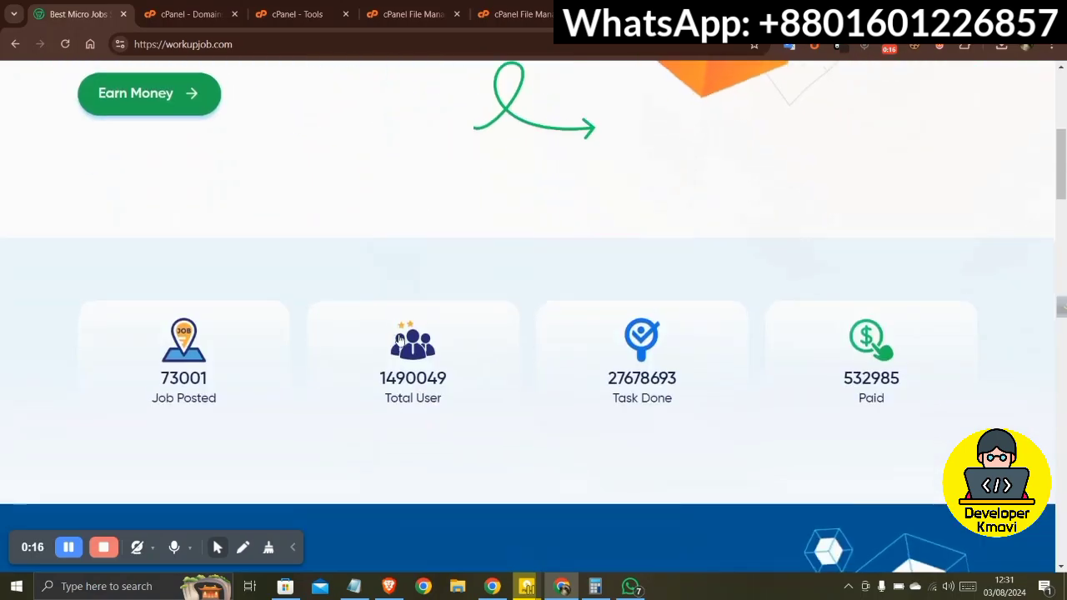
scroll(393, 317, "up", 4)
scroll(393, 317, "down", 6)
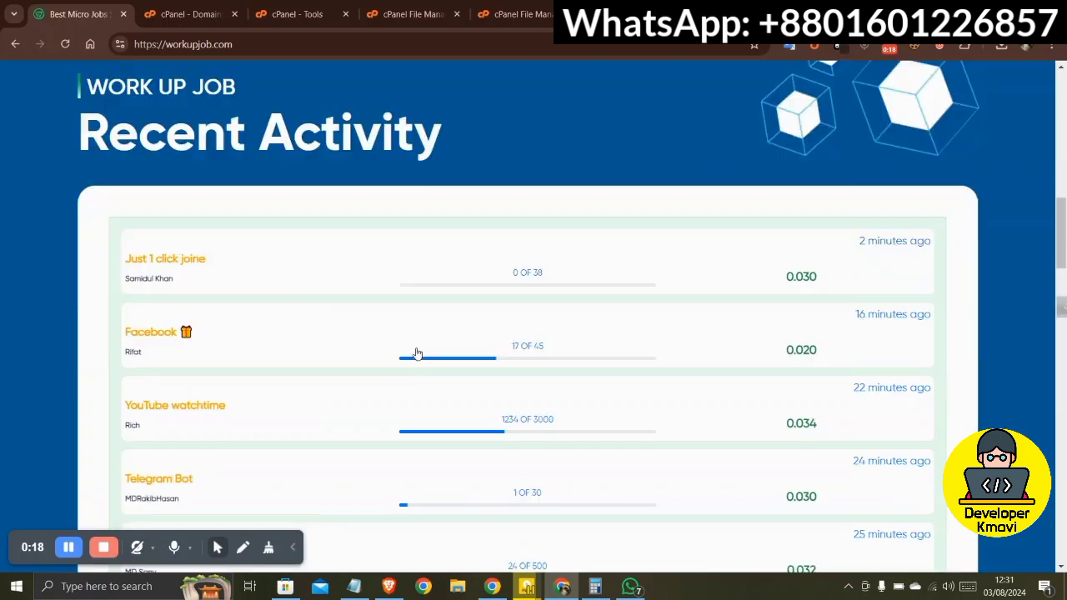
scroll(466, 391, "up", 2)
scroll(483, 410, "down", 4)
scroll(476, 405, "up", 4)
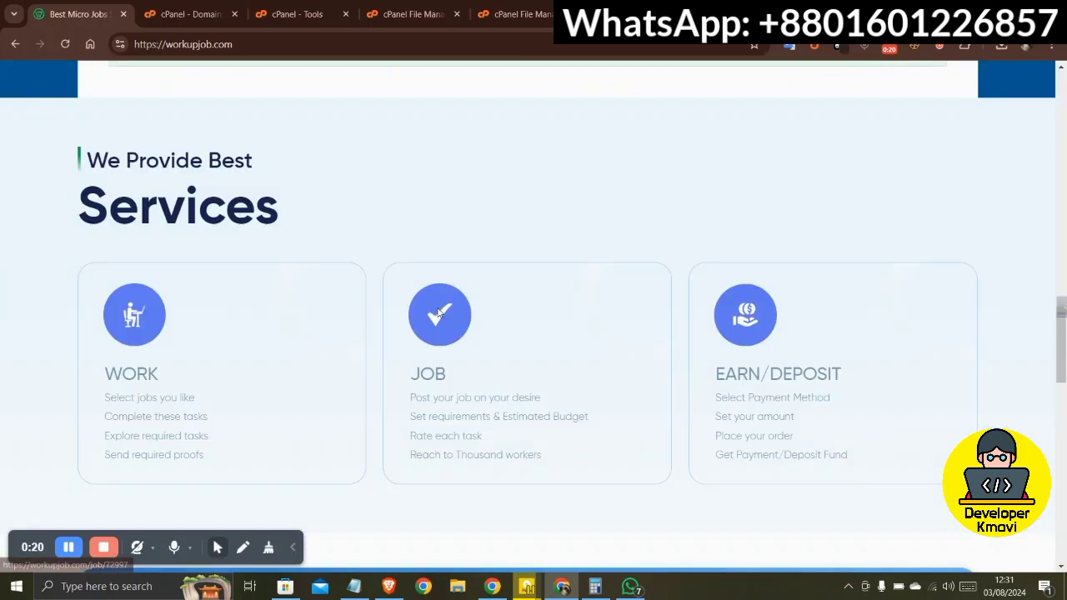
scroll(450, 350, "down", 3)
scroll(436, 313, "up", 10)
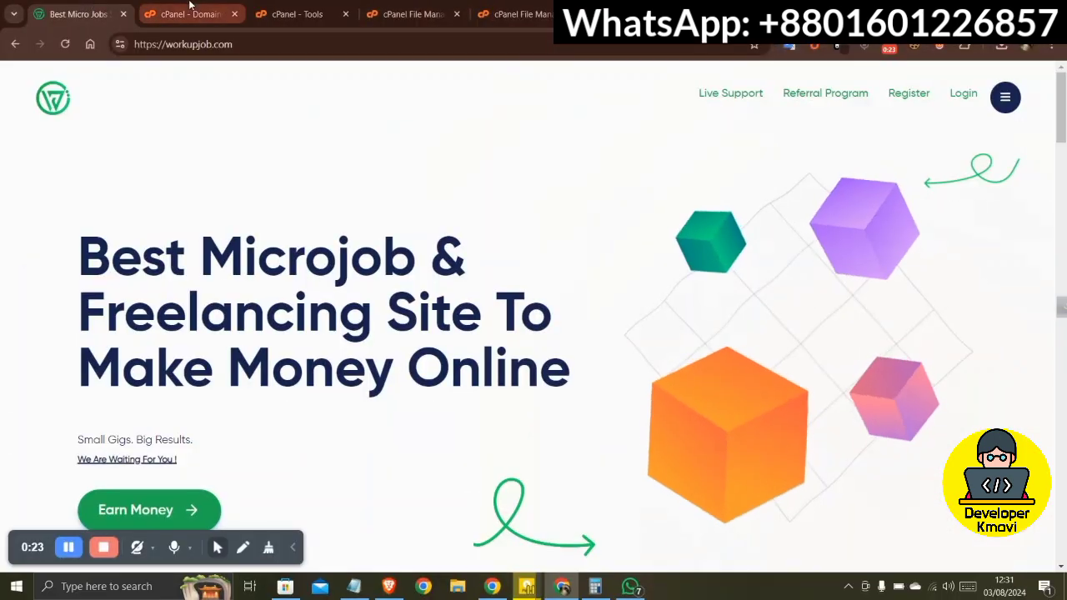
- Switch to the cPanel tools page and open File Manager from the Files section
left_click(183, 14)
left_click(293, 14)
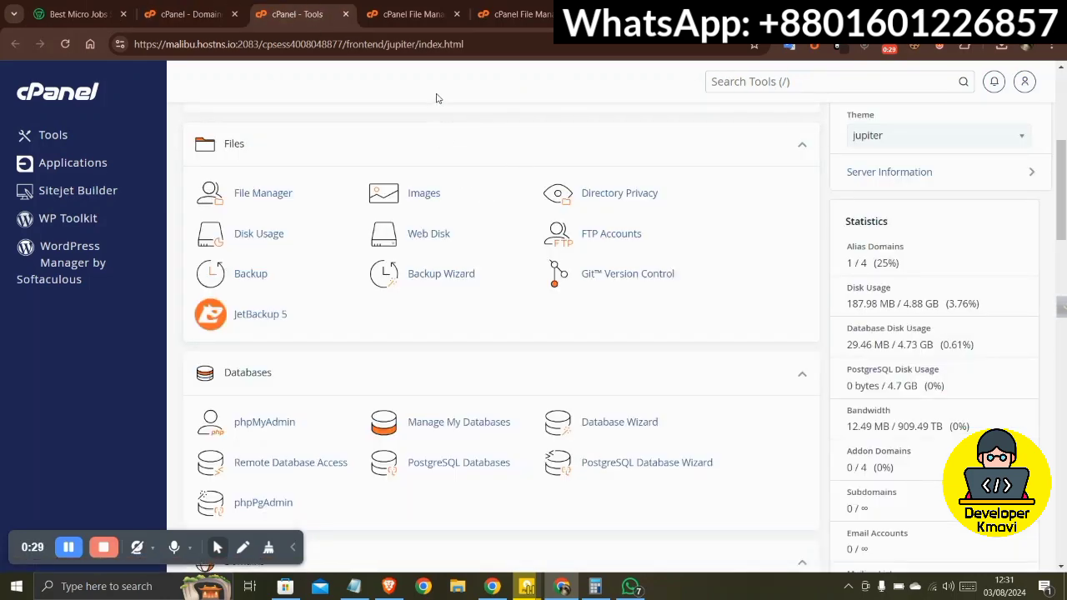
scroll(309, 203, "down", 4)
scroll(324, 235, "up", 5)
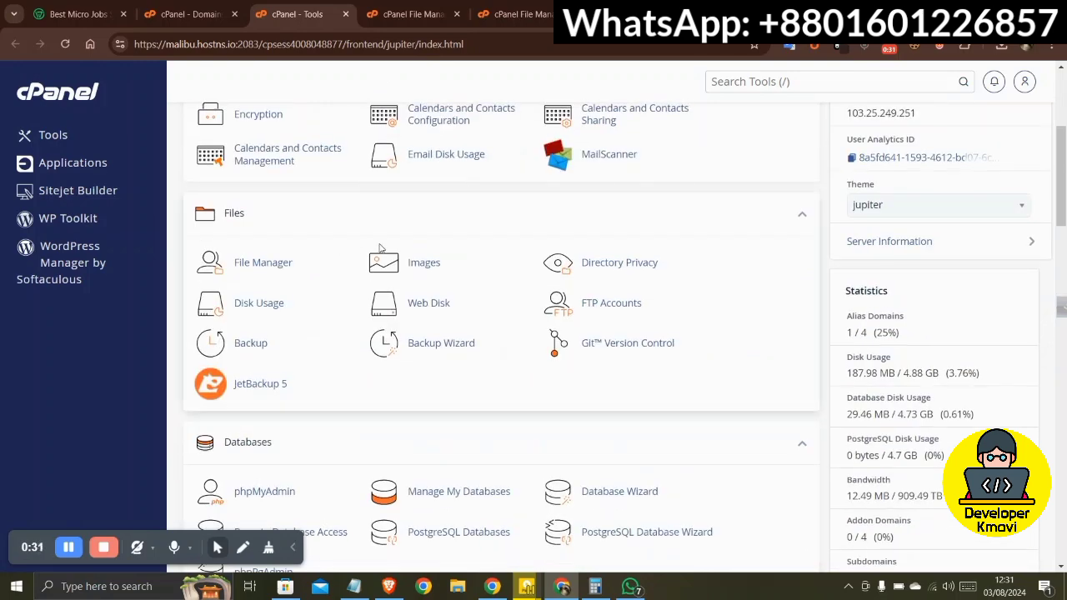
scroll(305, 242, "down", 1)
scroll(306, 244, "up", 2)
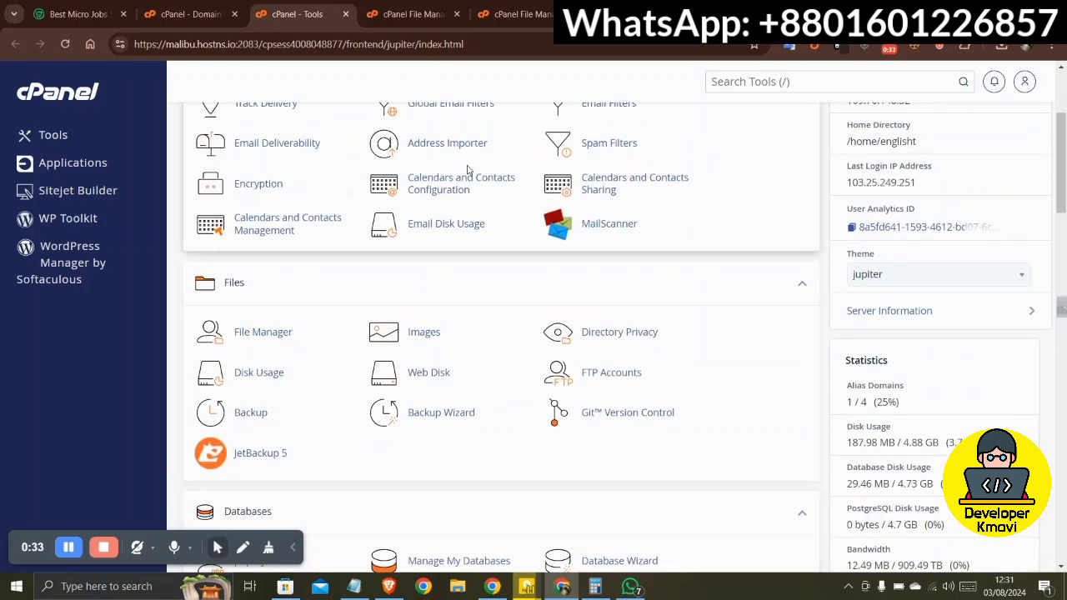
scroll(350, 216, "up", 2)
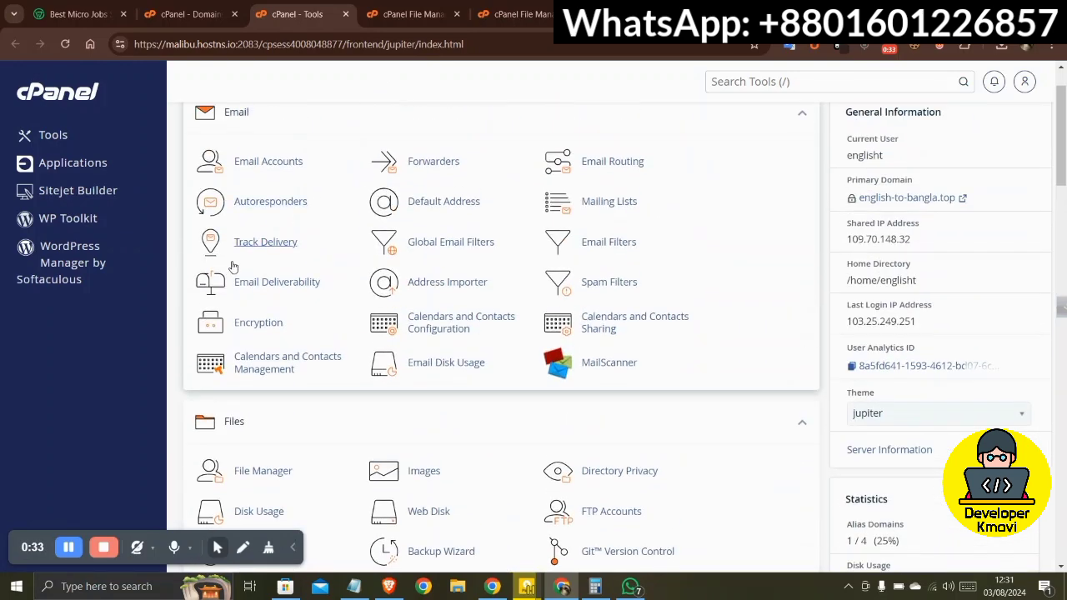
left_click(256, 472)
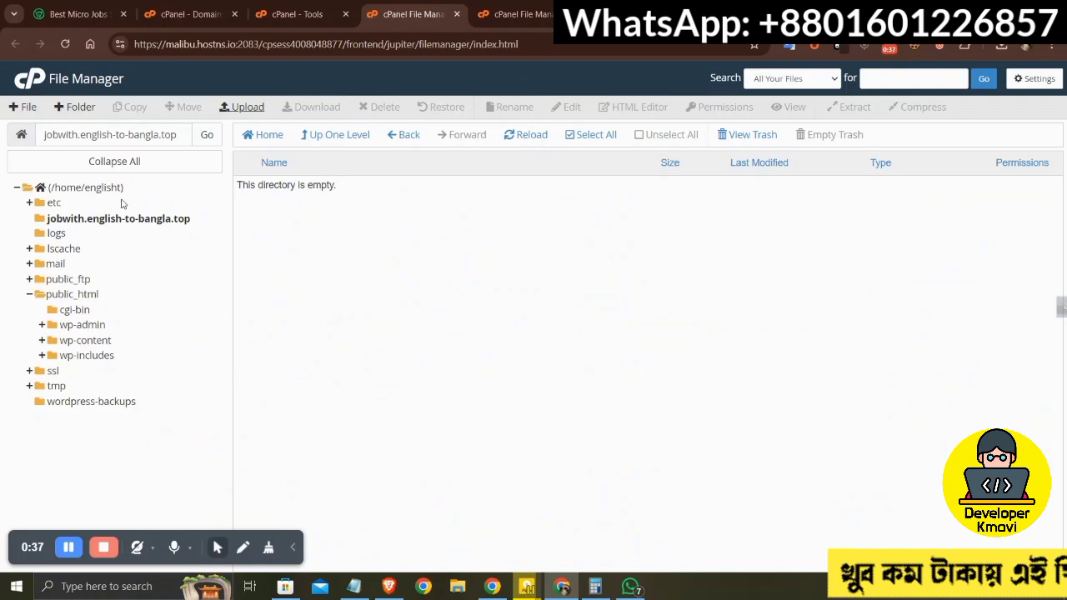
- Examine the contents of the account's home directory and of the public_html folder
left_click(106, 190)
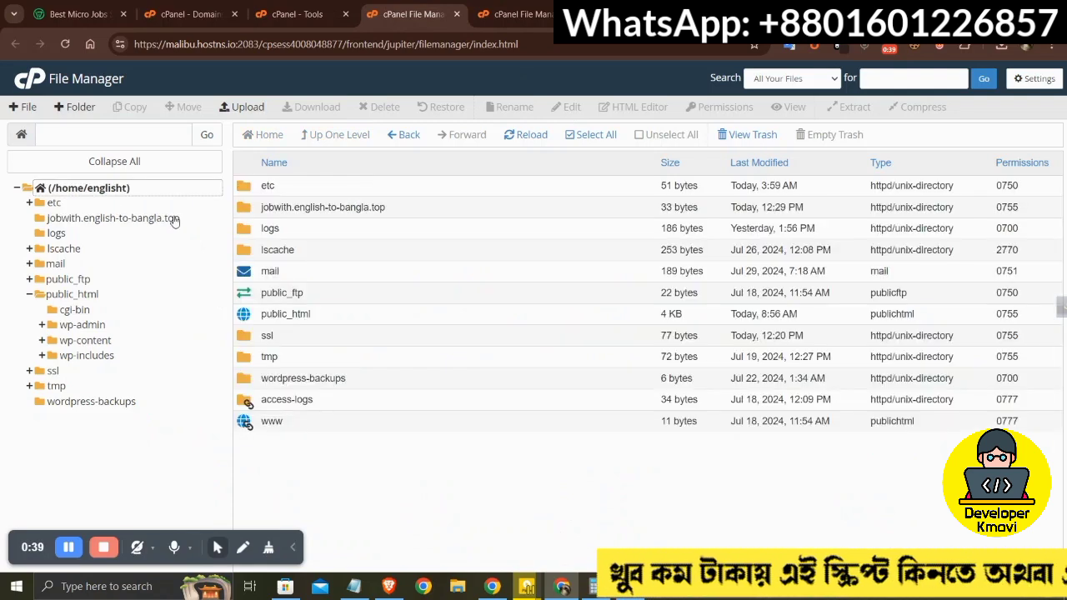
left_click(46, 295)
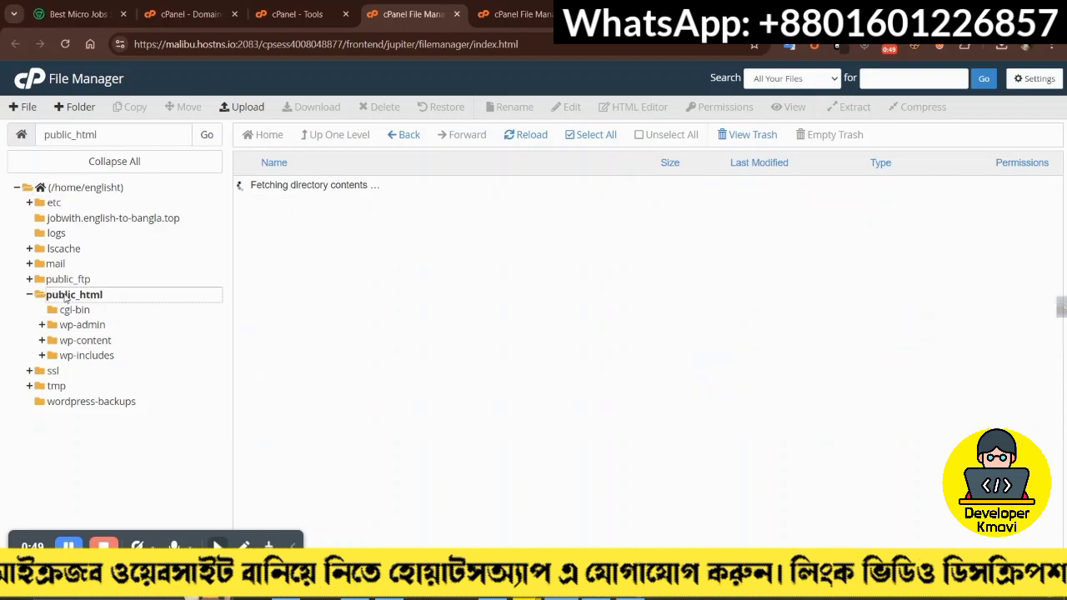
scroll(333, 245, "down", 1)
scroll(341, 269, "up", 1)
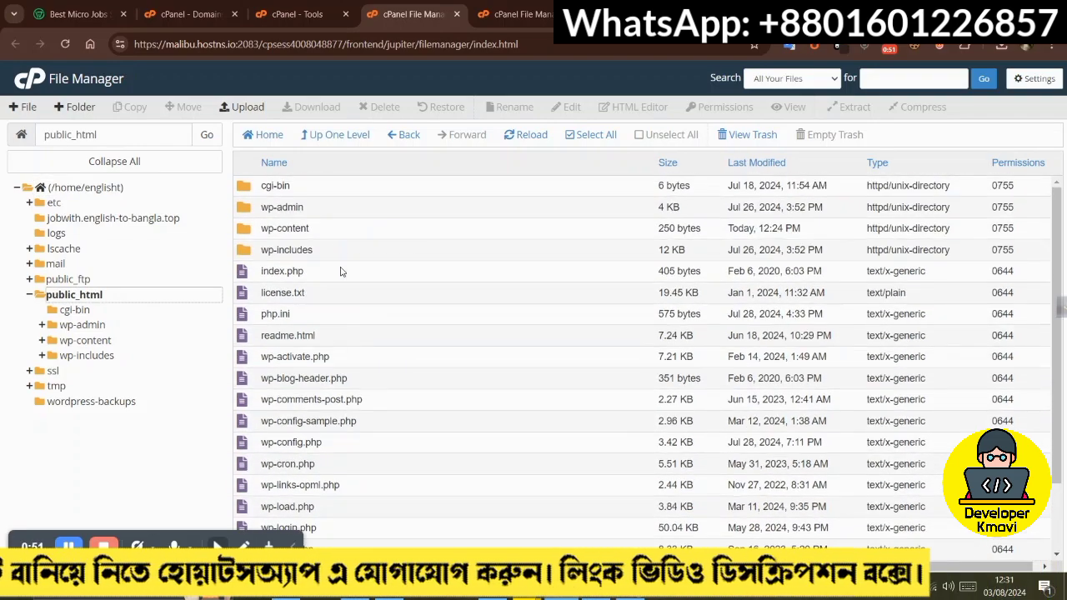
scroll(366, 333, "down", 1)
scroll(358, 283, "up", 1)
scroll(341, 231, "down", 1)
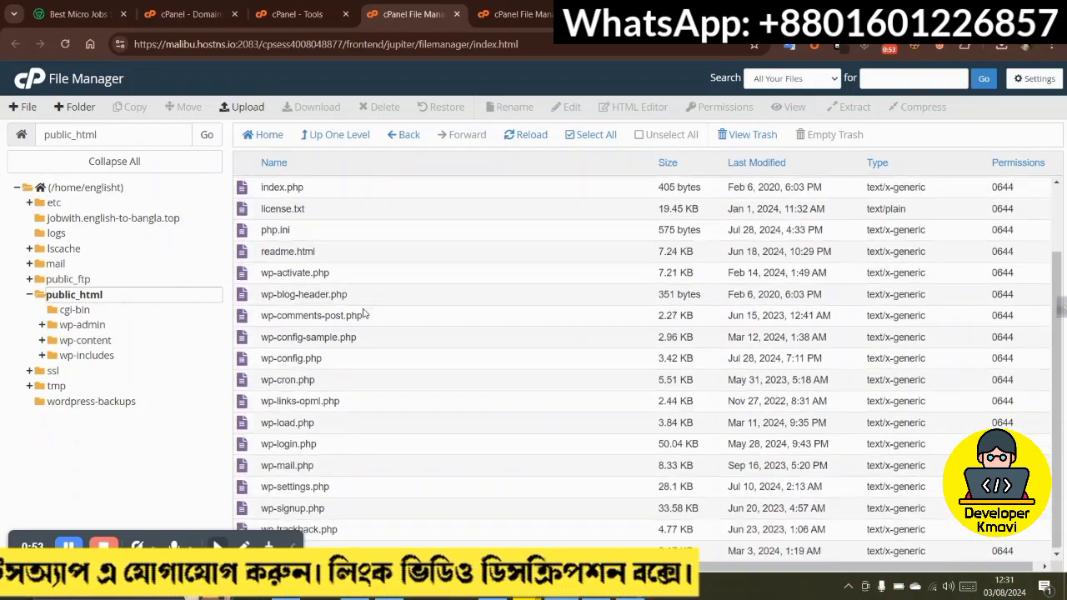
scroll(250, 250, "up", 1)
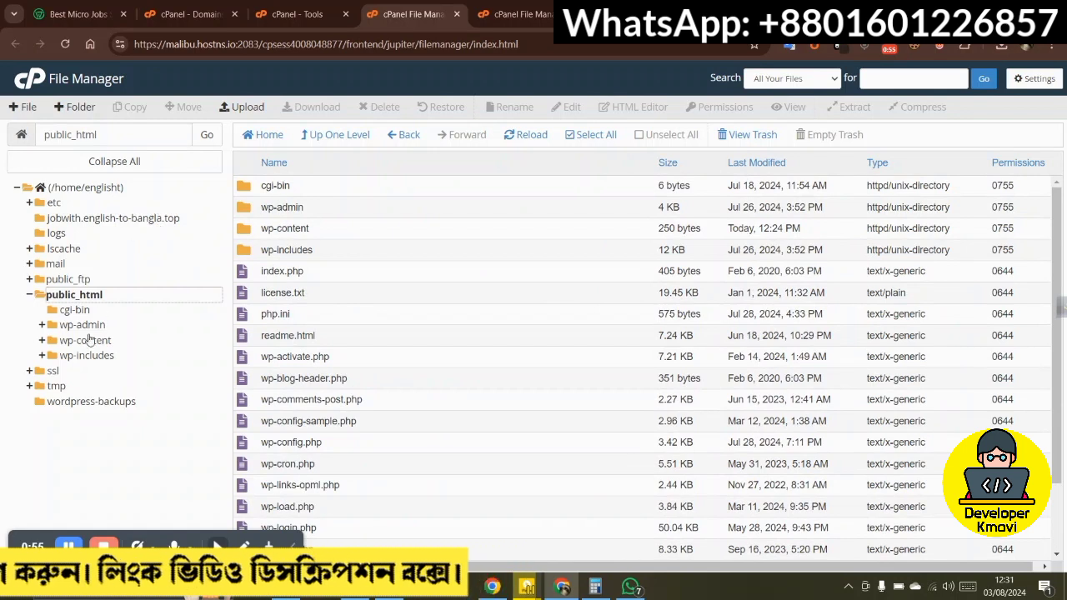
- Upload upw.zip from All PHP script > workup job php script on Source Code (J:) into the jobwith.english-to-bangla.top folder
left_click(73, 218)
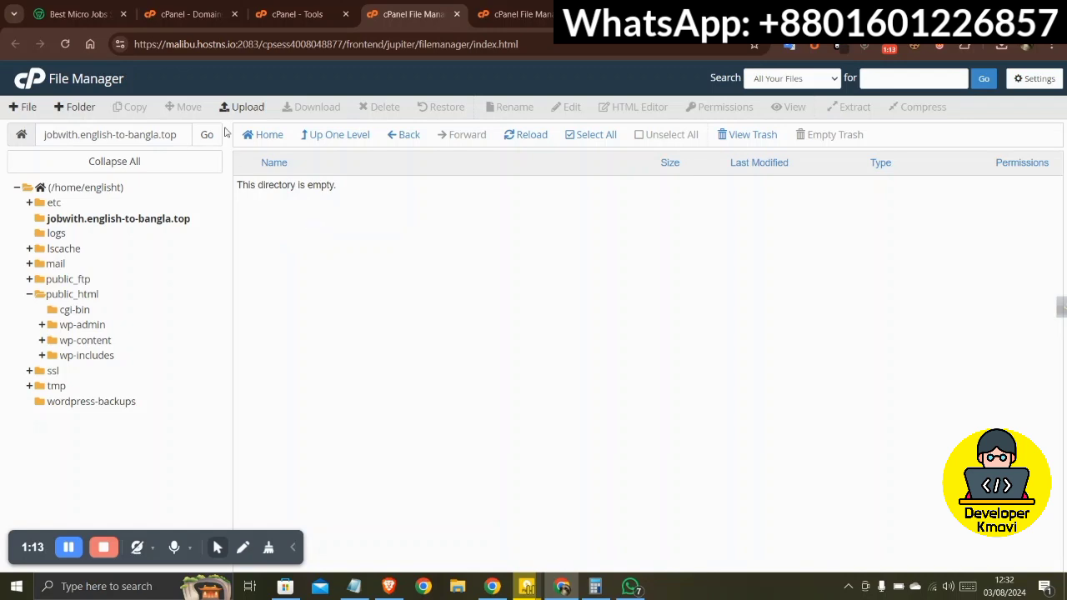
left_click(242, 107)
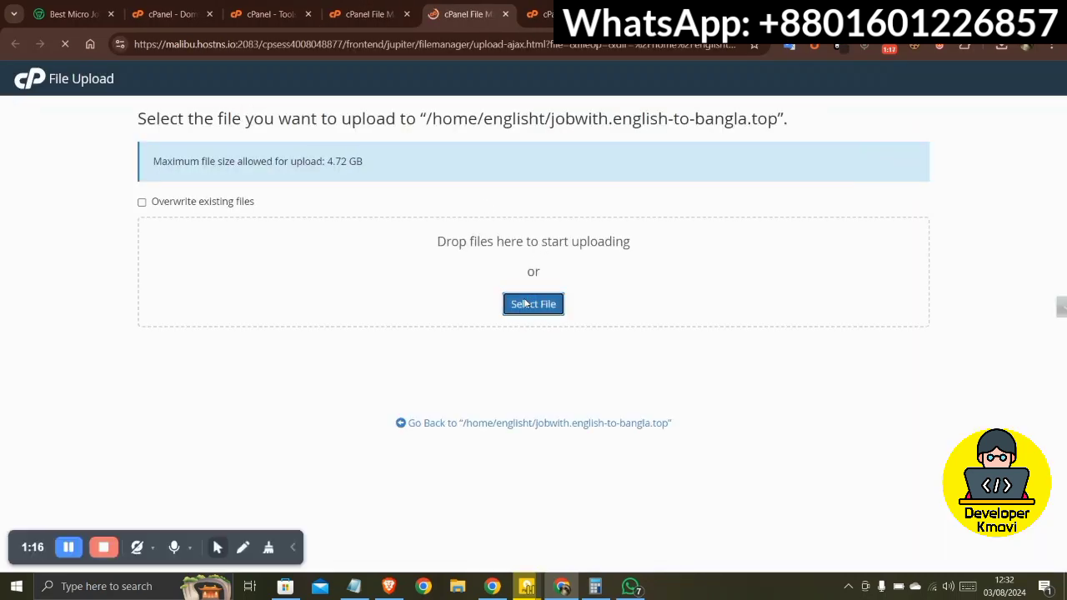
left_click(524, 304)
scroll(208, 375, "down", 5)
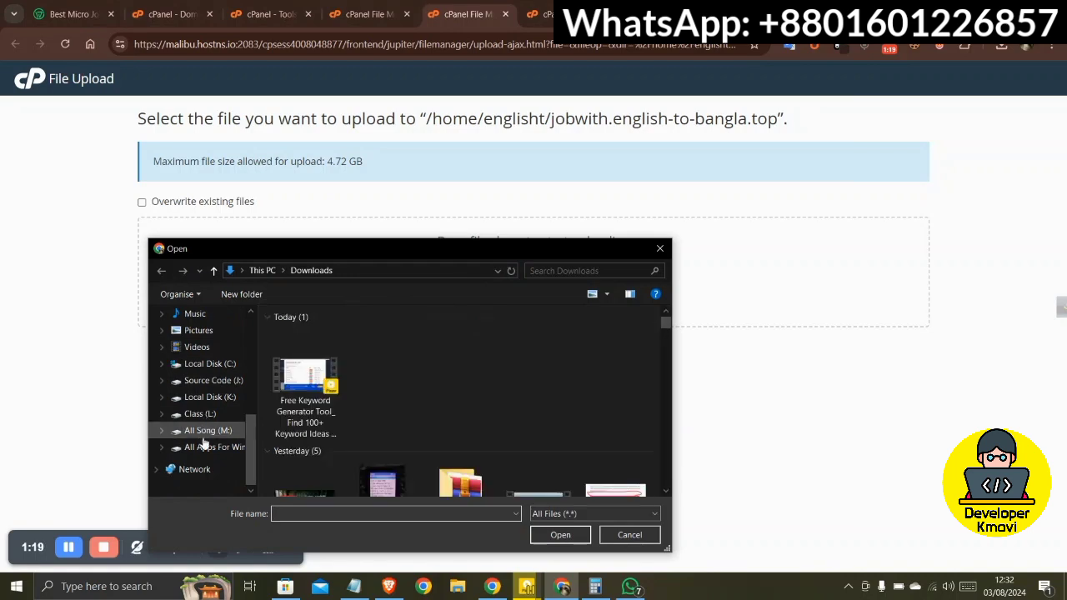
left_click(210, 380)
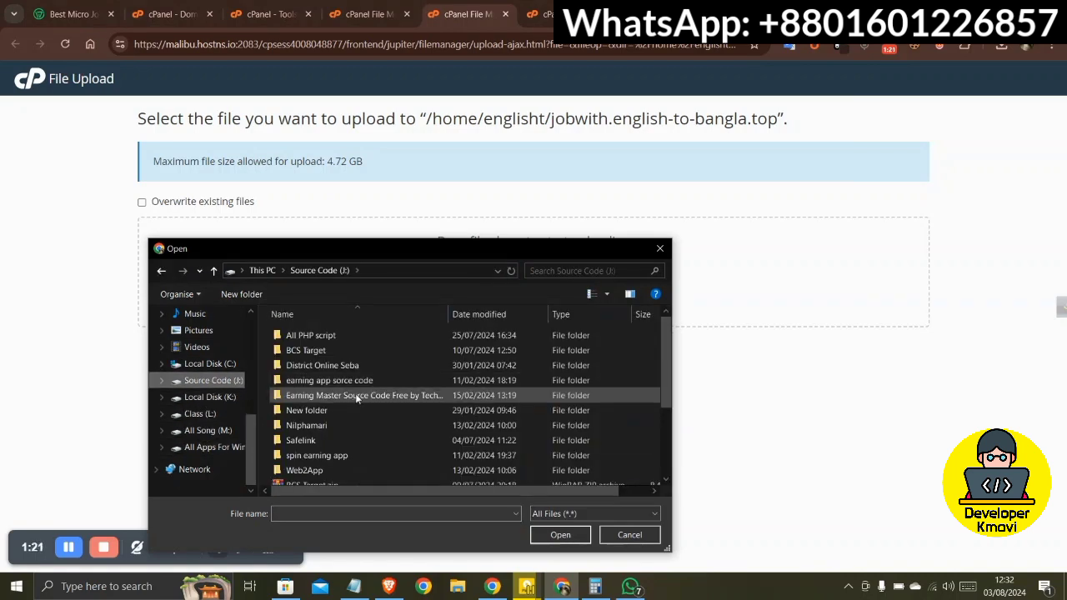
scroll(350, 403, "down", 1)
scroll(333, 425, "up", 1)
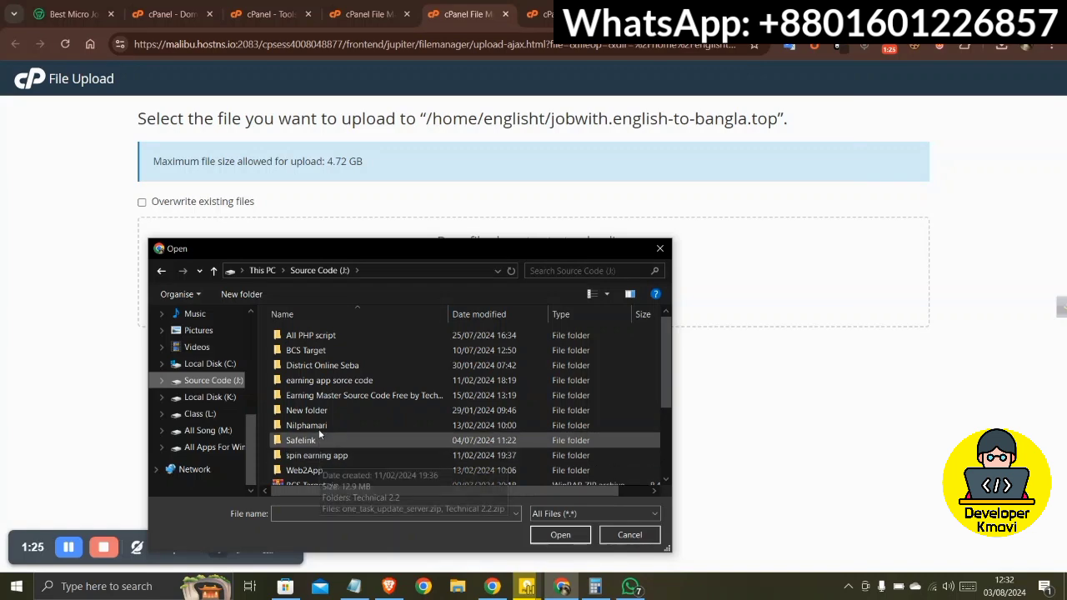
scroll(324, 408, "down", 3)
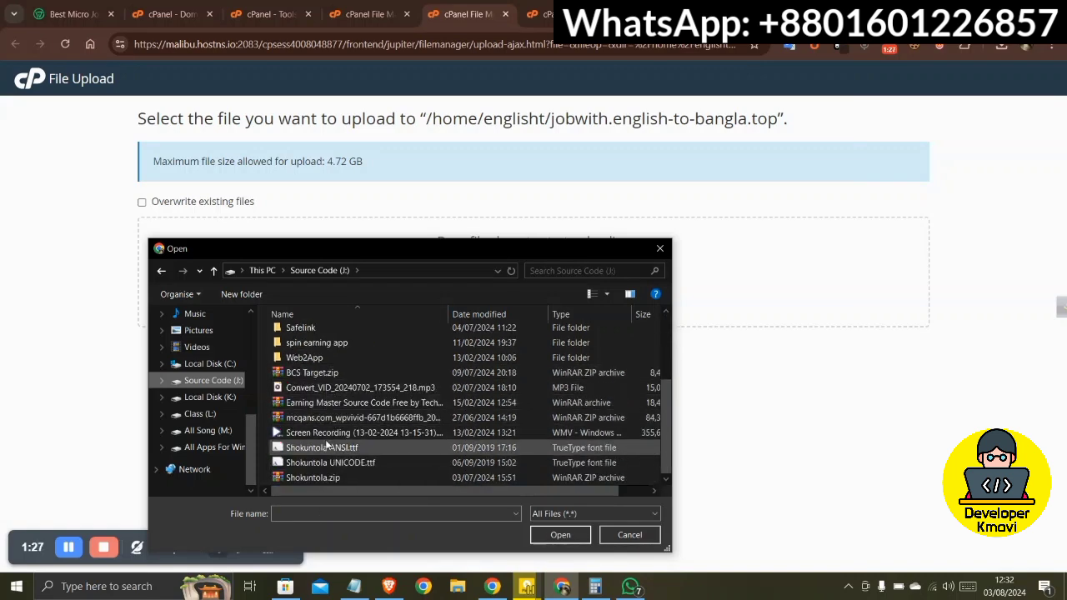
scroll(327, 444, "up", 3)
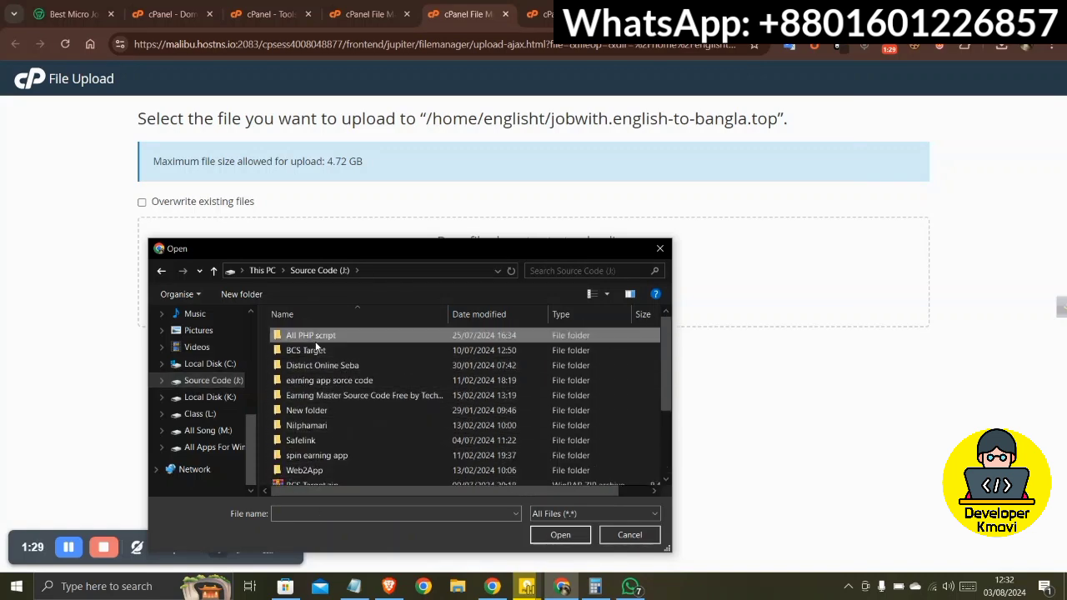
double_click(315, 337)
double_click(350, 393)
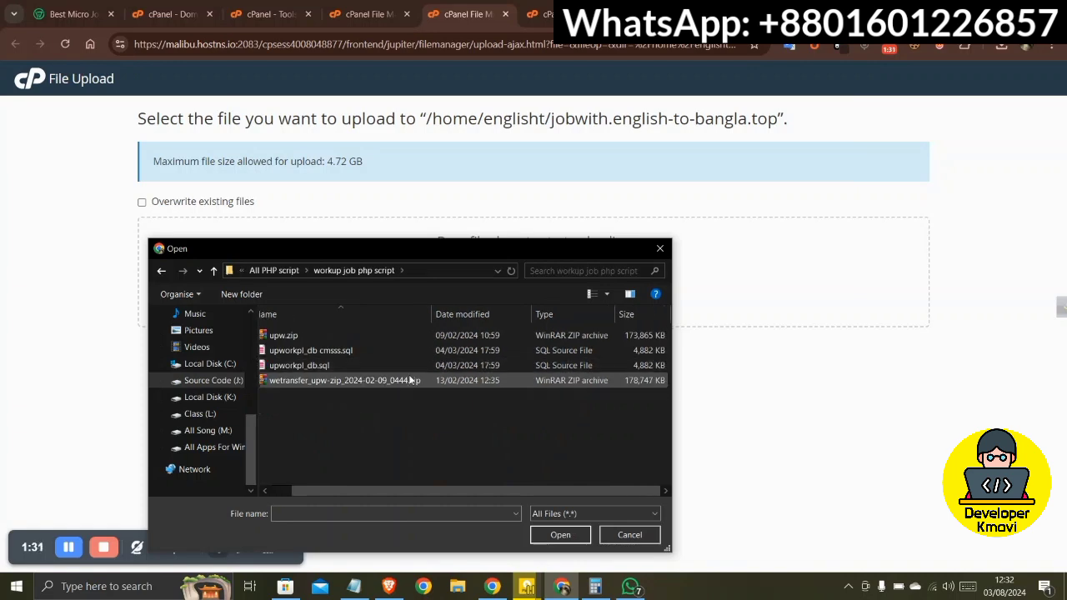
double_click(350, 337)
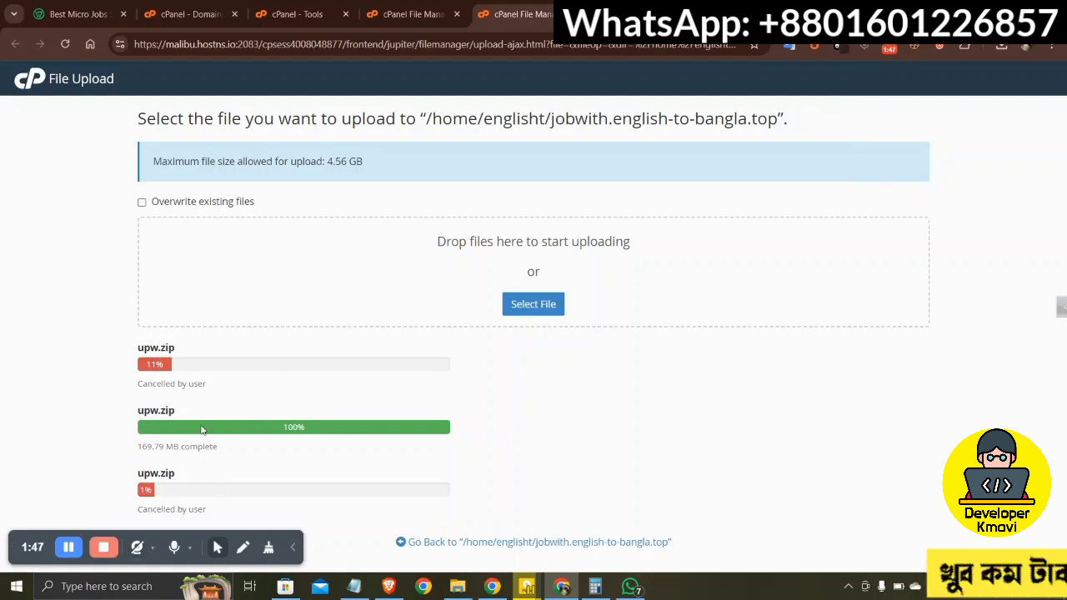
- Return to File Manager, reload the file list and extract upw.zip into /jobwith.english-to-bangla.top
left_click(388, 8)
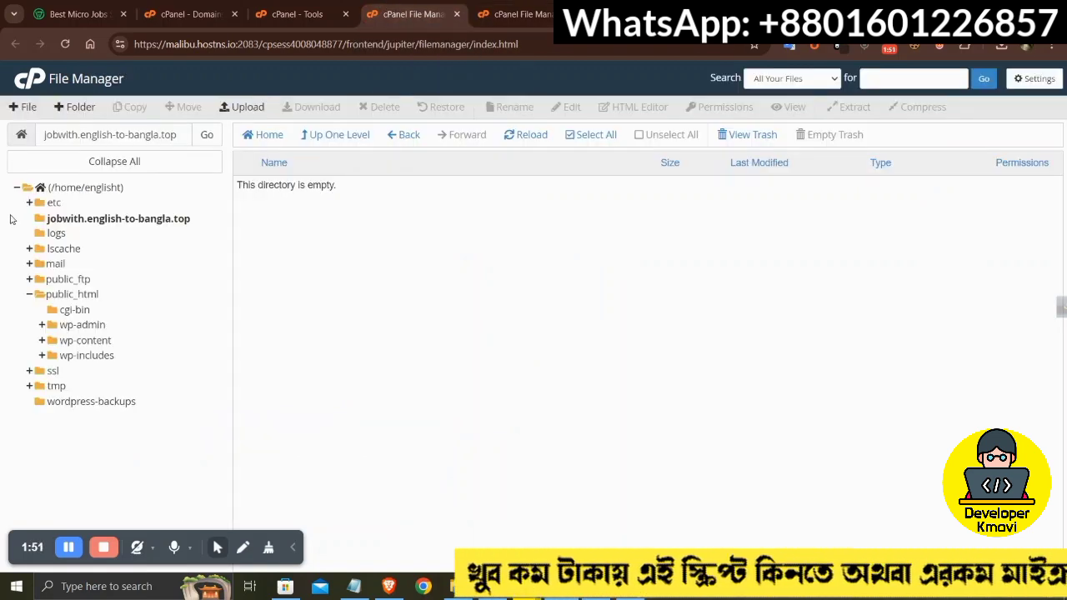
left_click(526, 138)
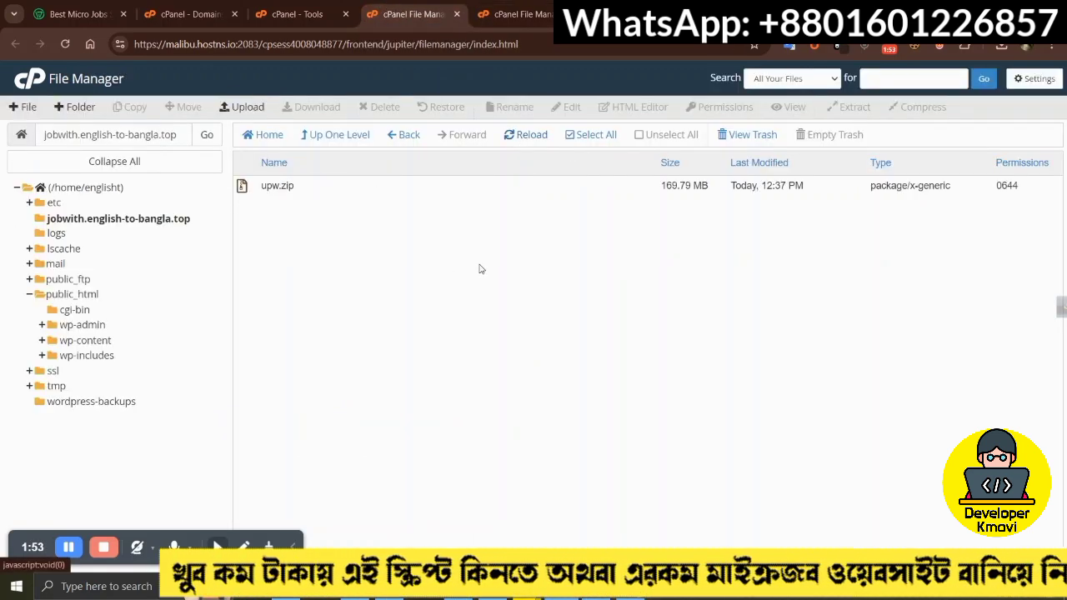
left_click(280, 185)
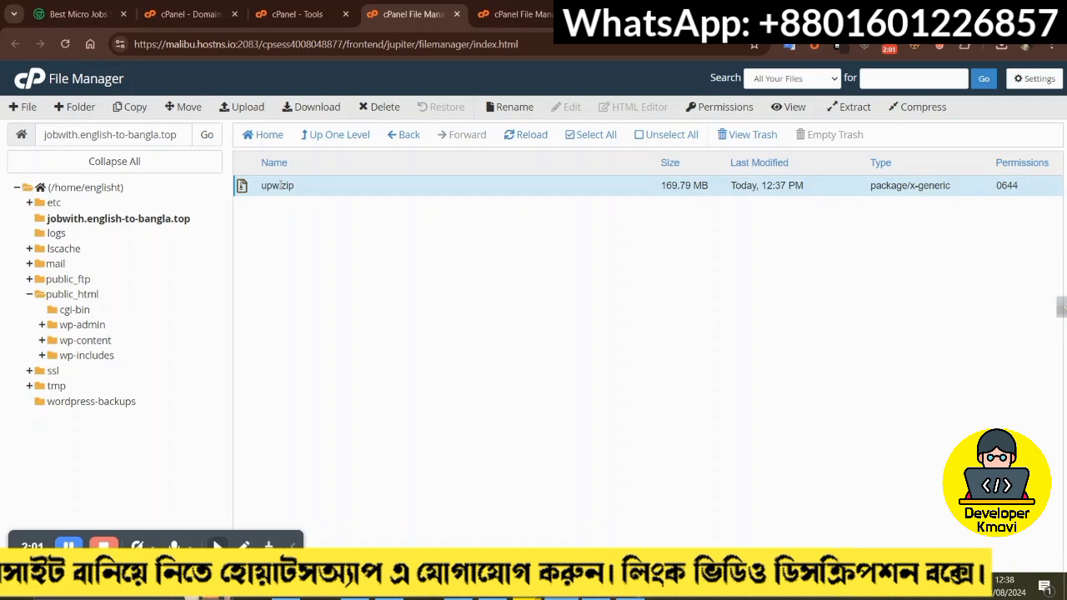
right_click(281, 187)
right_click(288, 192)
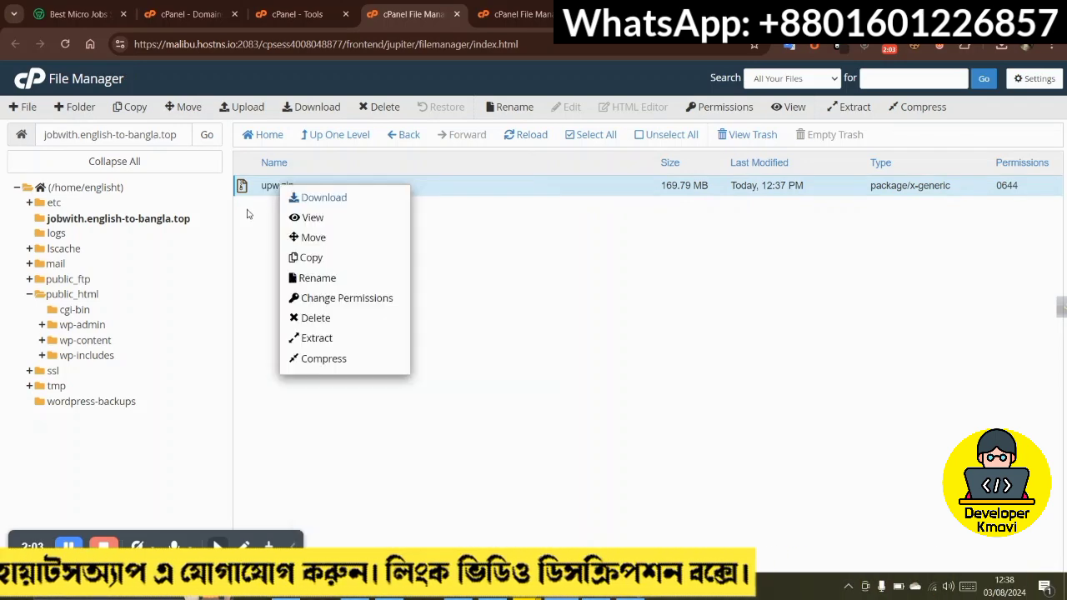
left_click(327, 337)
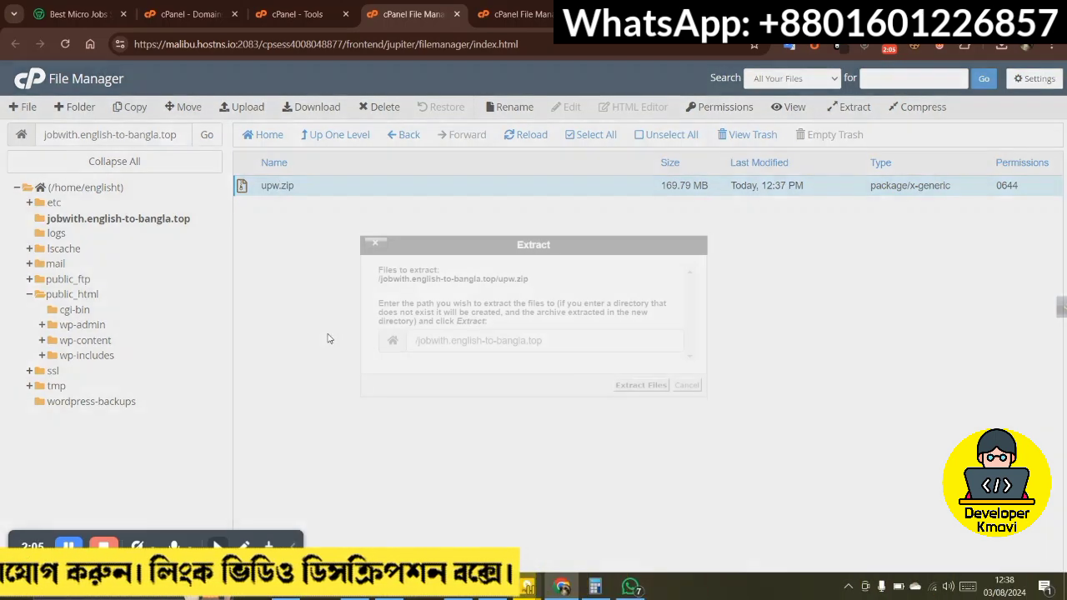
left_click(642, 385)
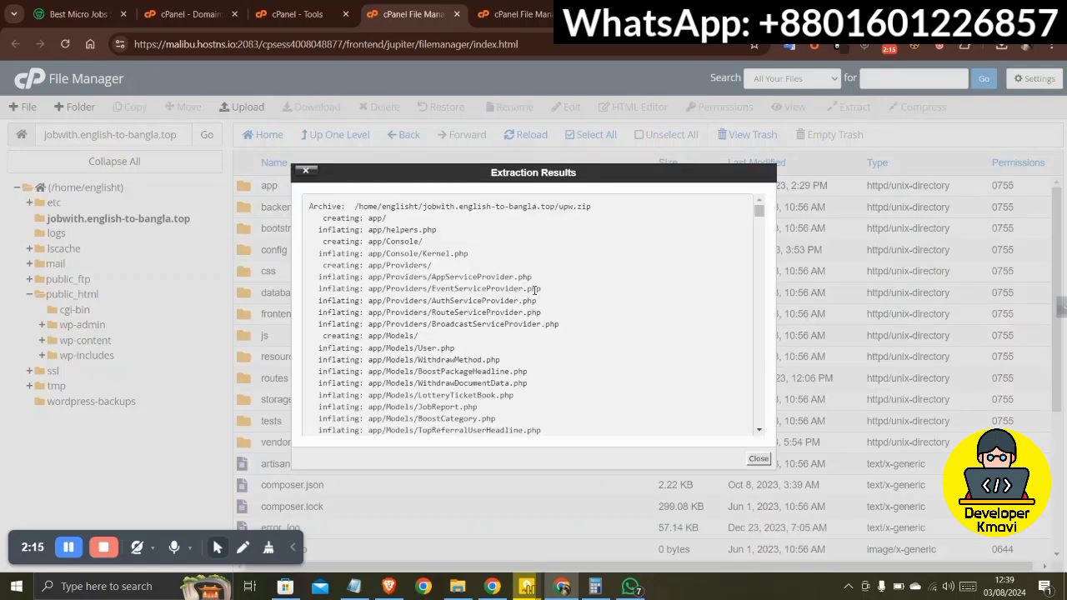
scroll(535, 288, "down", 5)
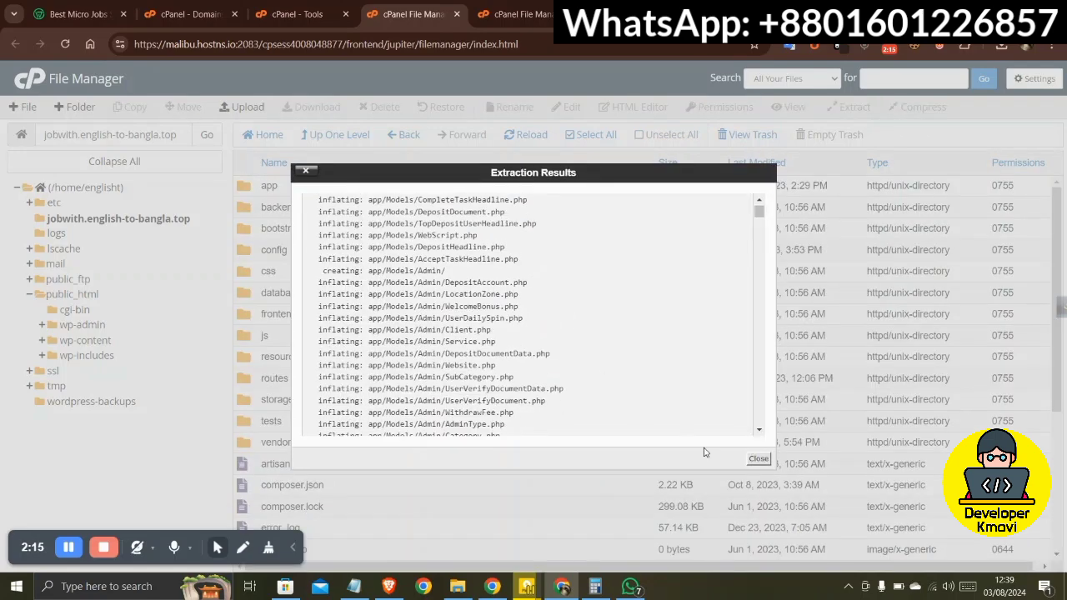
left_click(759, 459)
- Move the upw.zip archive in the jobwith.english-to-bangla.top folder to the trash
scroll(679, 422, "down", 3)
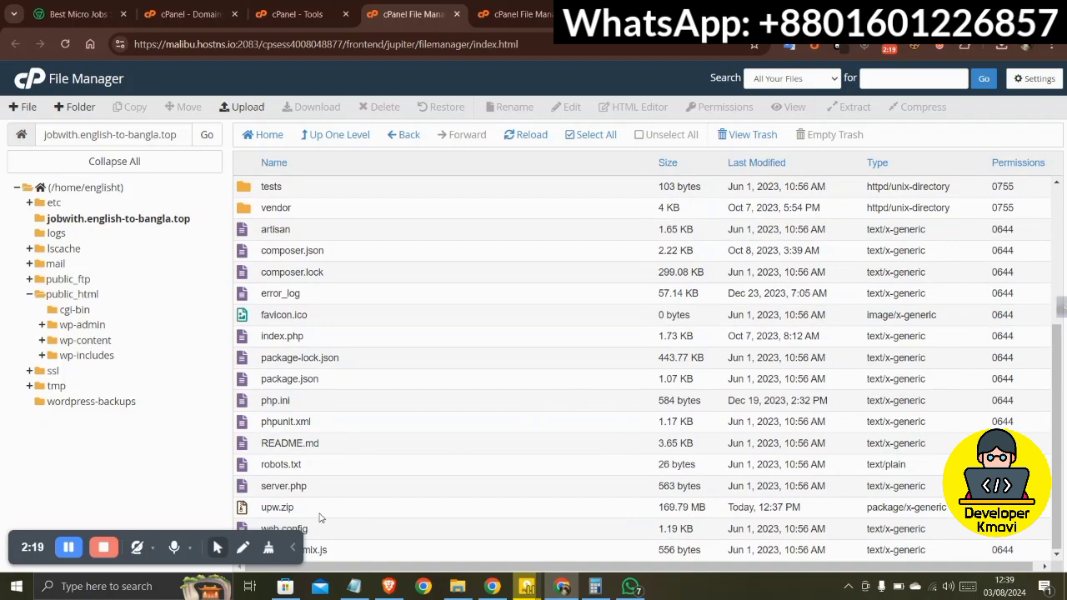
left_click(321, 510)
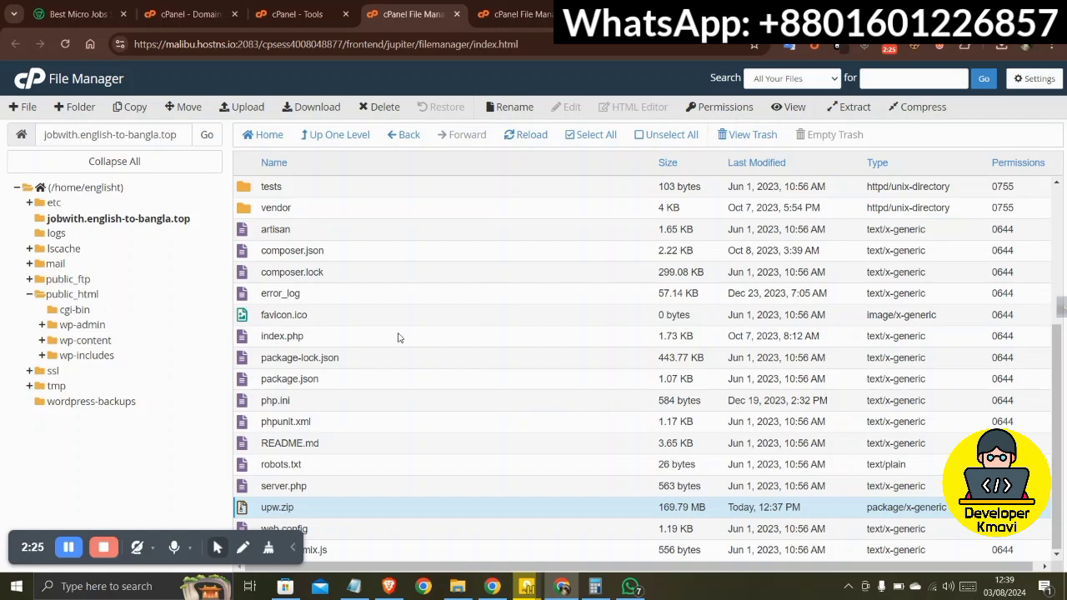
left_click(372, 108)
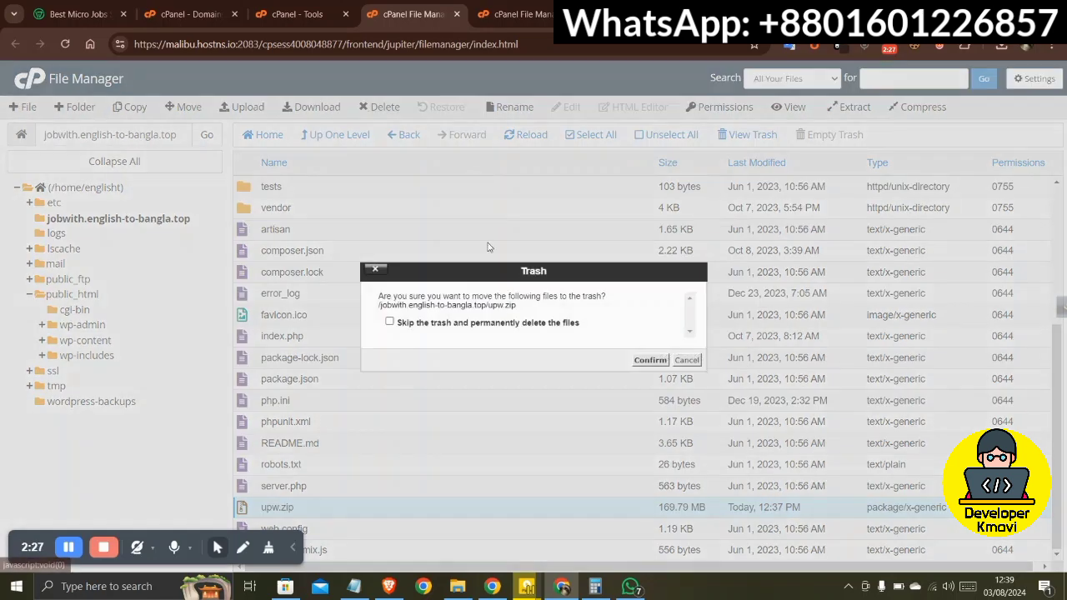
left_click(651, 361)
scroll(506, 333, "up", 4)
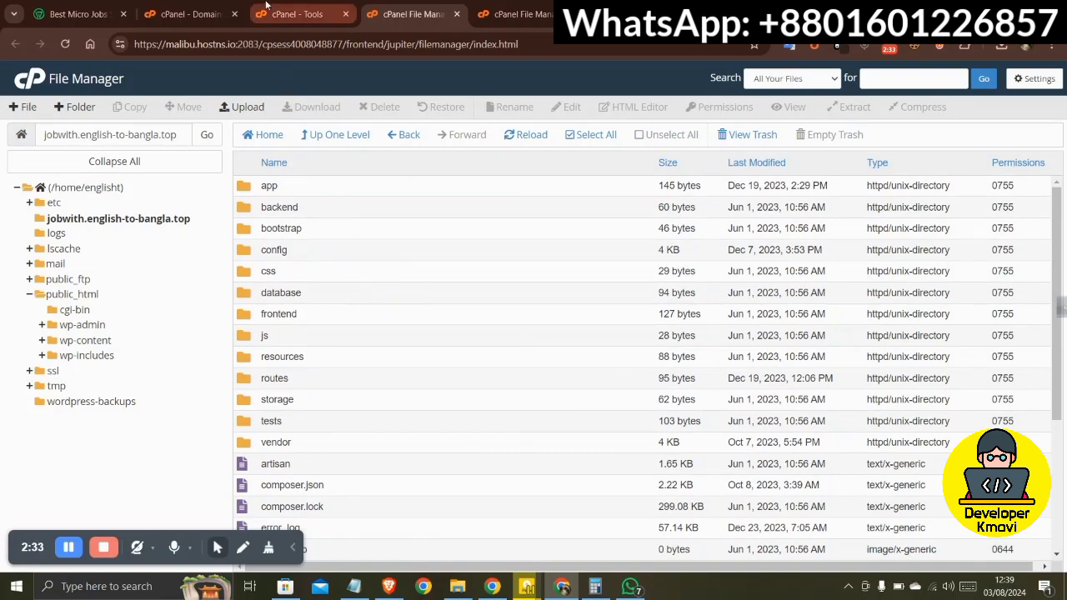
- Return to the cPanel tools overview, look through its sections and search the tools for php
left_click(297, 14)
scroll(345, 155, "down", 2)
scroll(404, 158, "down", 4)
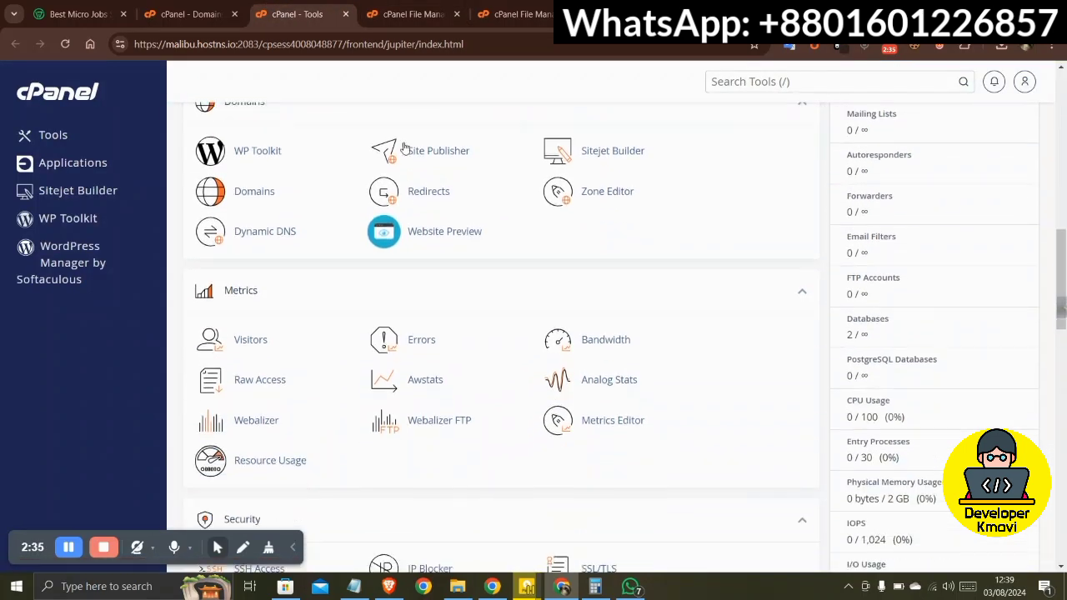
scroll(510, 193, "down", 4)
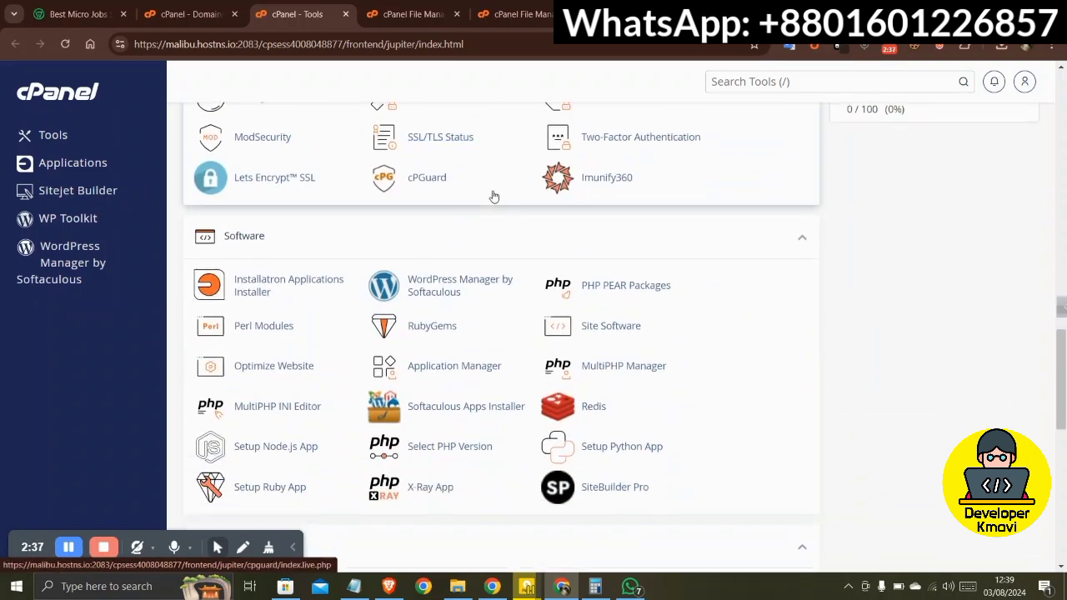
scroll(499, 193, "down", 4)
scroll(806, 145, "down", 3)
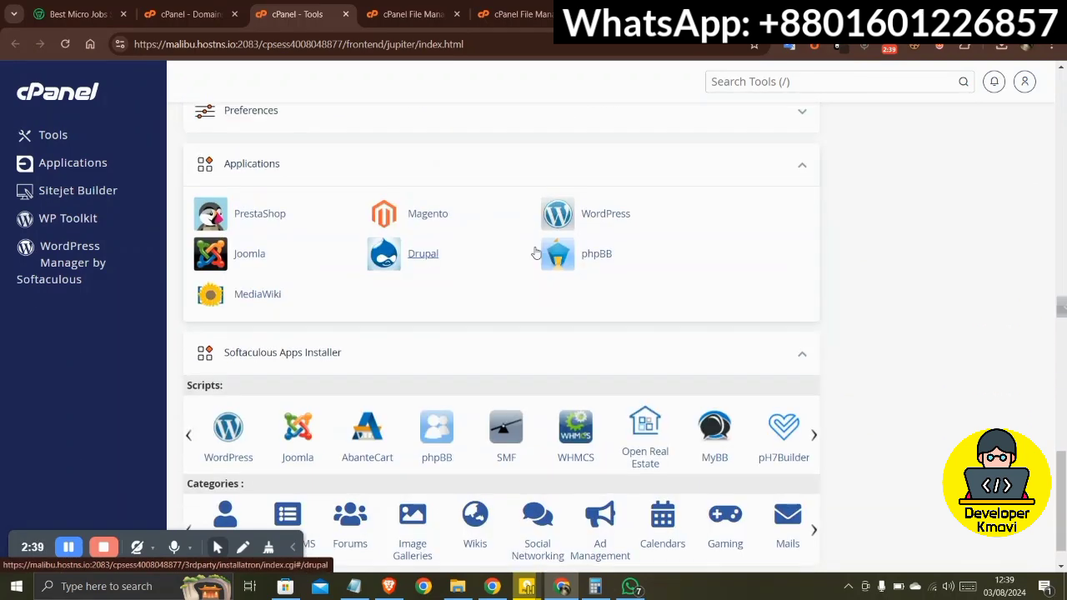
scroll(806, 145, "up", 2)
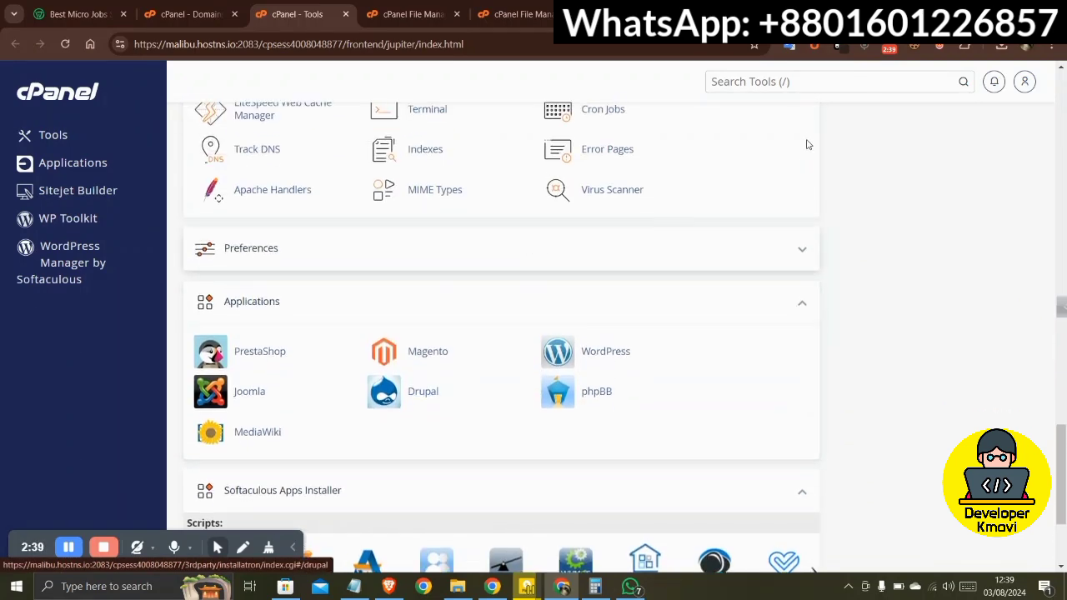
left_click(810, 89)
type("php")
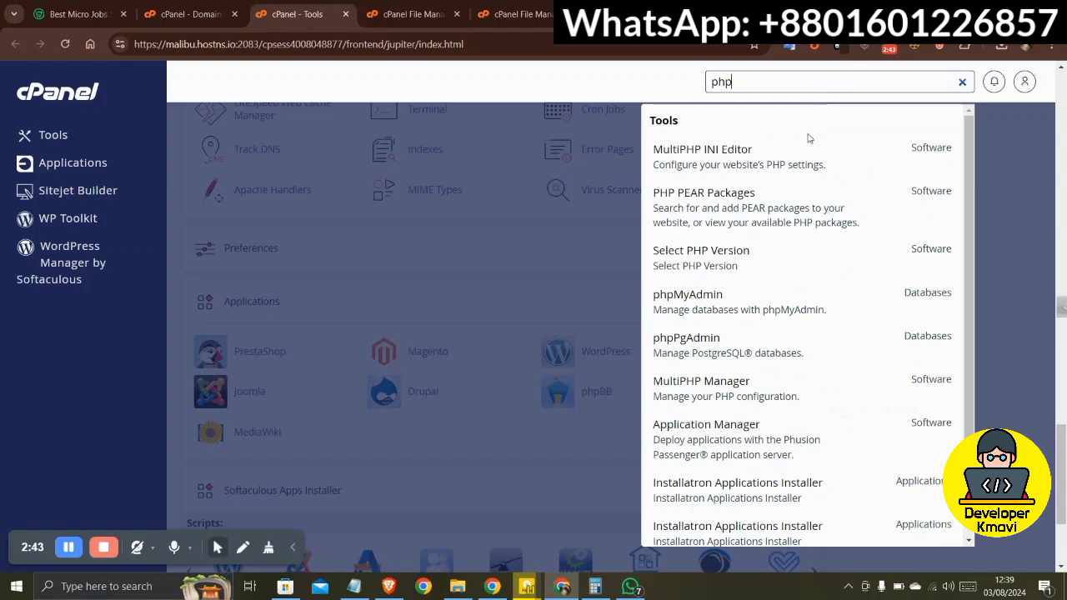
scroll(716, 275, "down", 1)
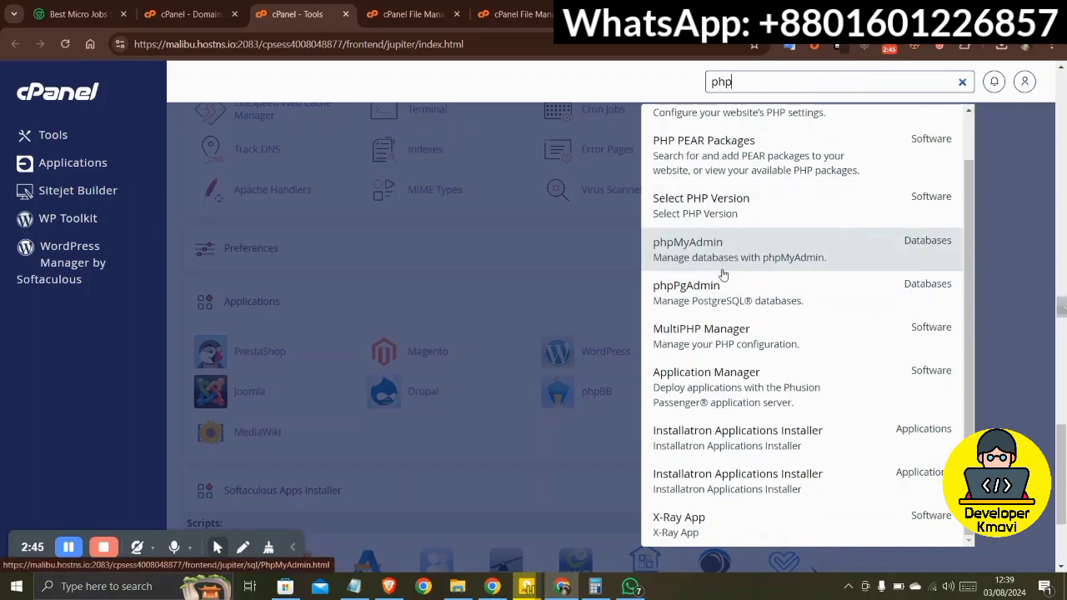
scroll(722, 269, "up", 1)
left_click(577, 177)
scroll(640, 310, "down", 3)
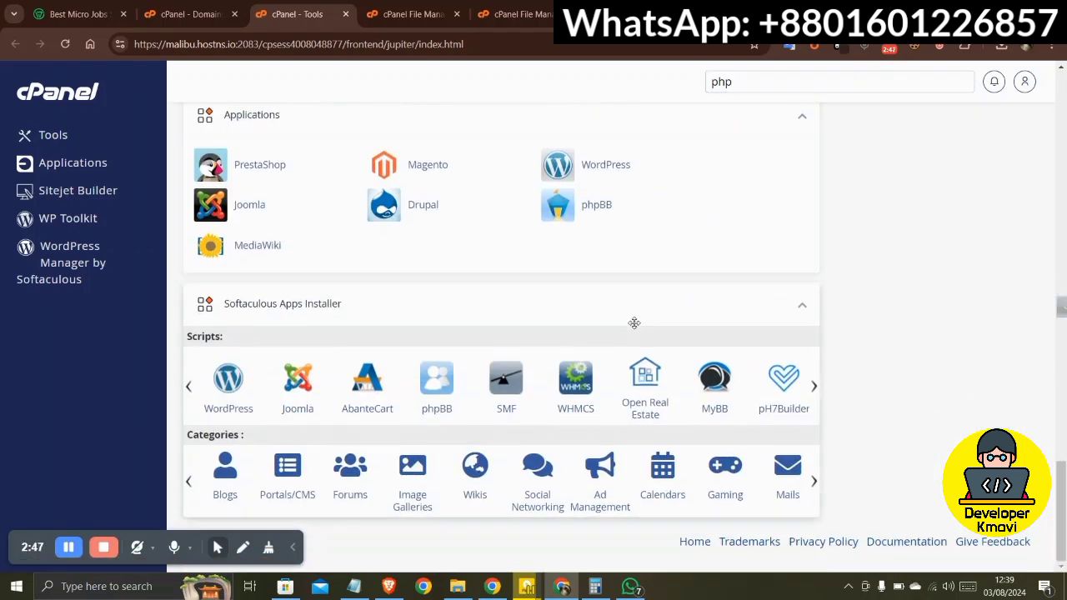
- Find php on the tools page to reach the Databases section, and open the Database Wizard
scroll(641, 320, "up", 5)
key("ctrl+f")
type("php")
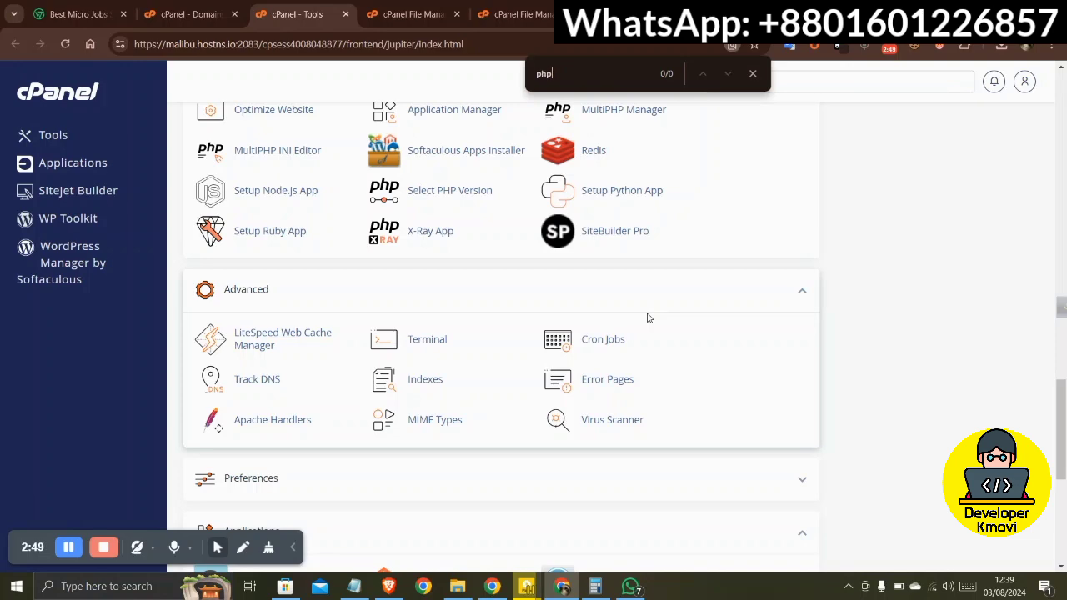
scroll(698, 281, "up", 3)
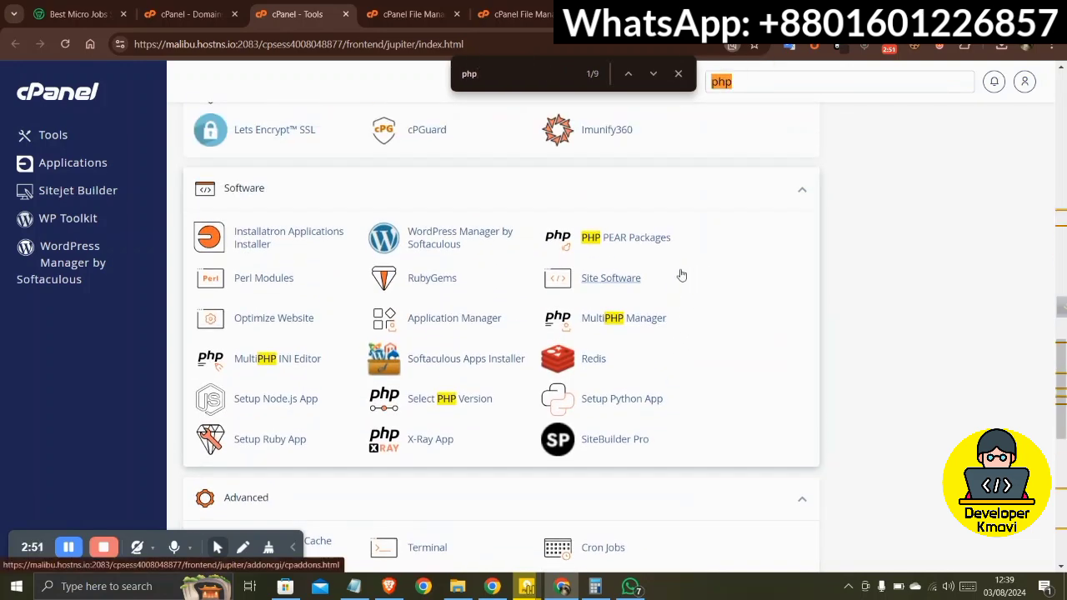
key("Return")
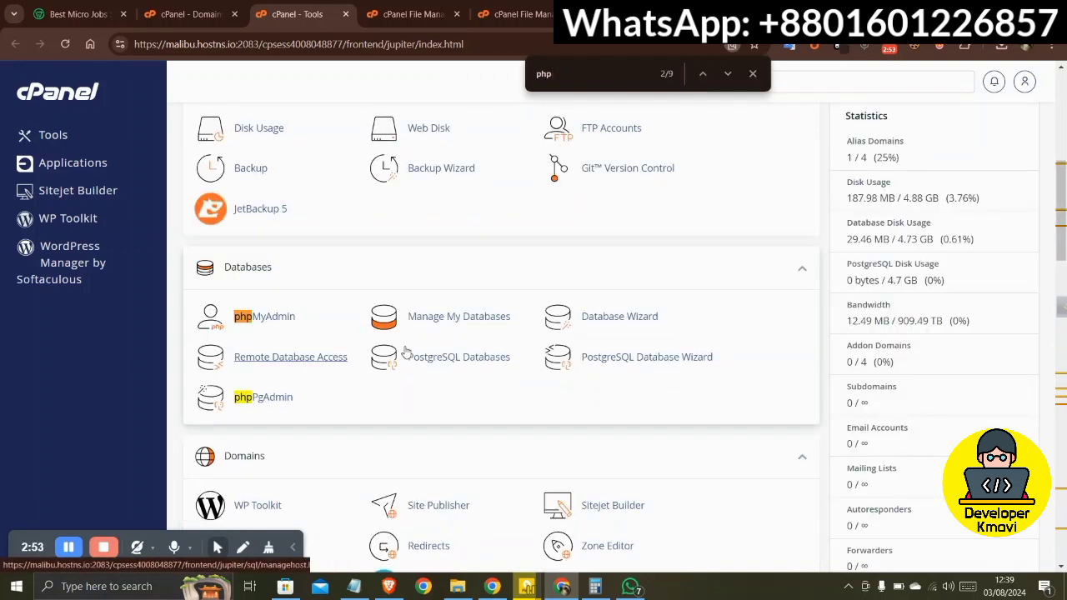
left_click(605, 325)
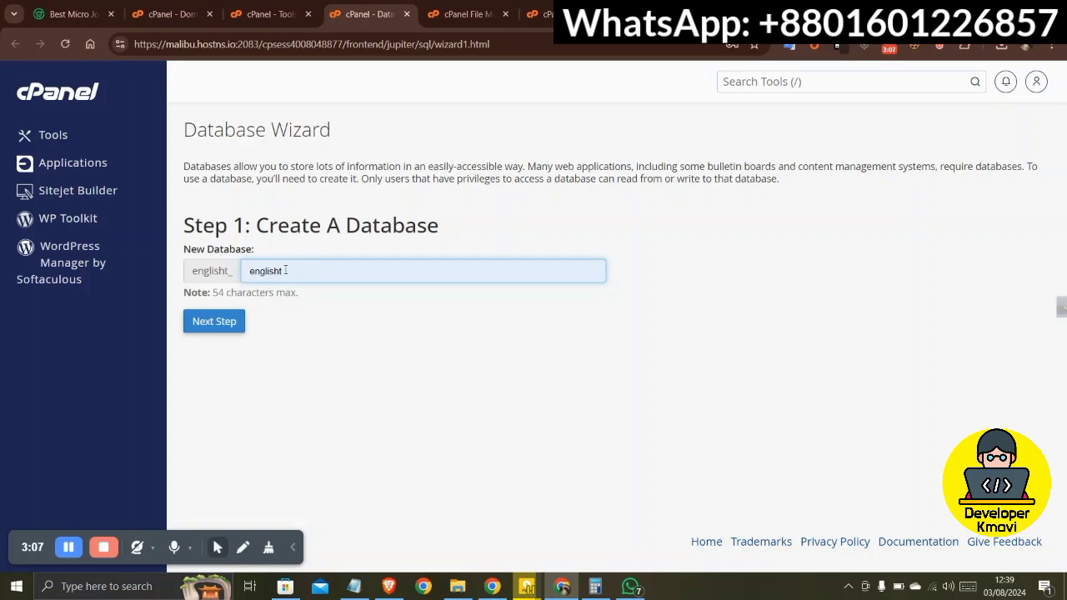
- Copy the name englisht and create a new database with it after the englisht_ prefix
left_click(293, 300)
double_click(304, 273)
key("ctrl+c")
left_click(314, 330)
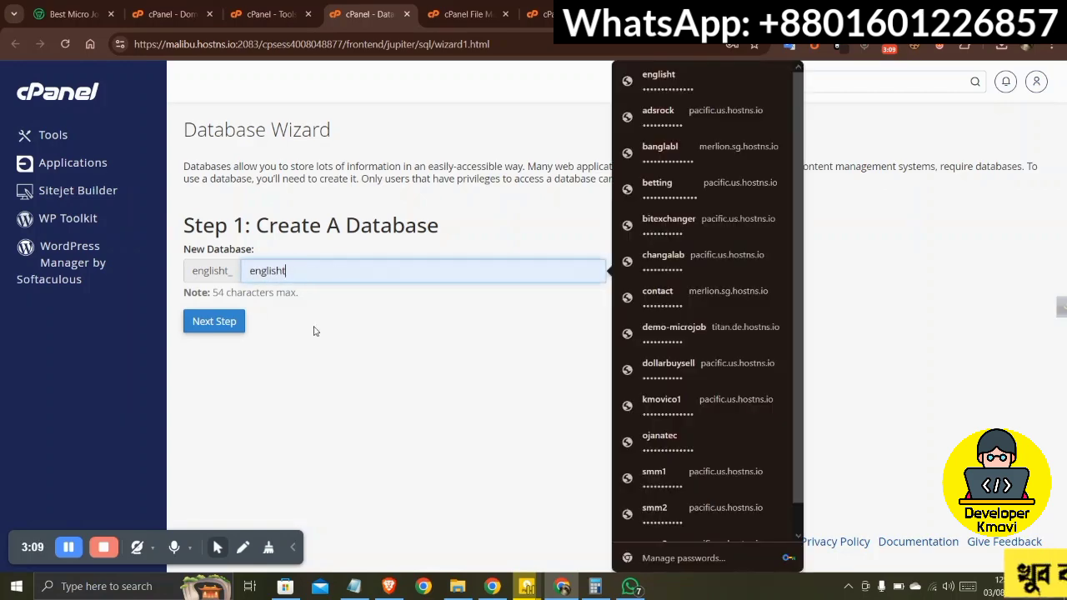
left_click(289, 271)
left_click(321, 307)
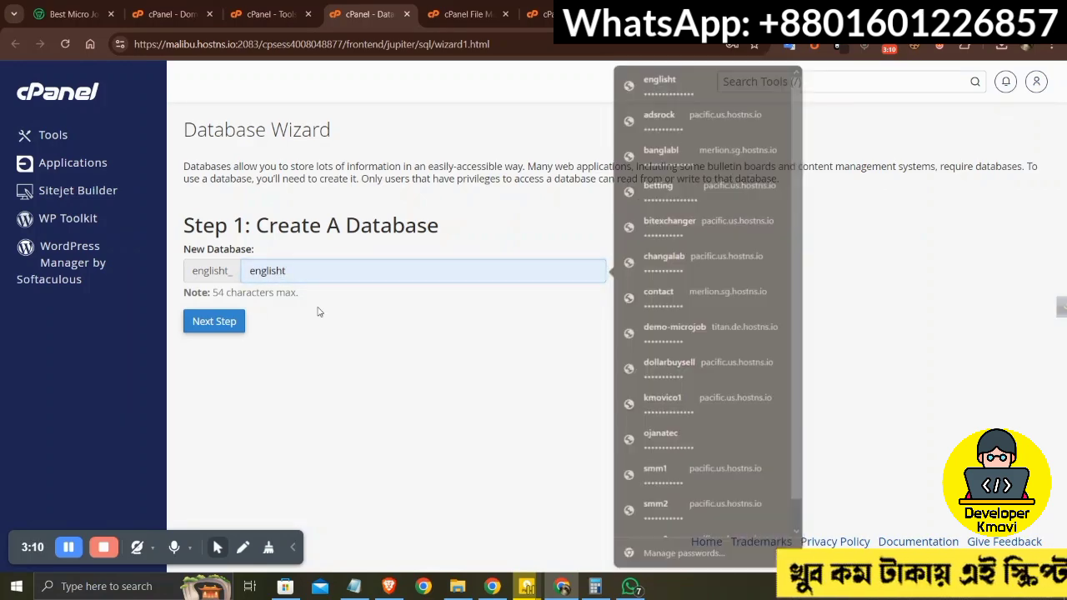
left_click(224, 327)
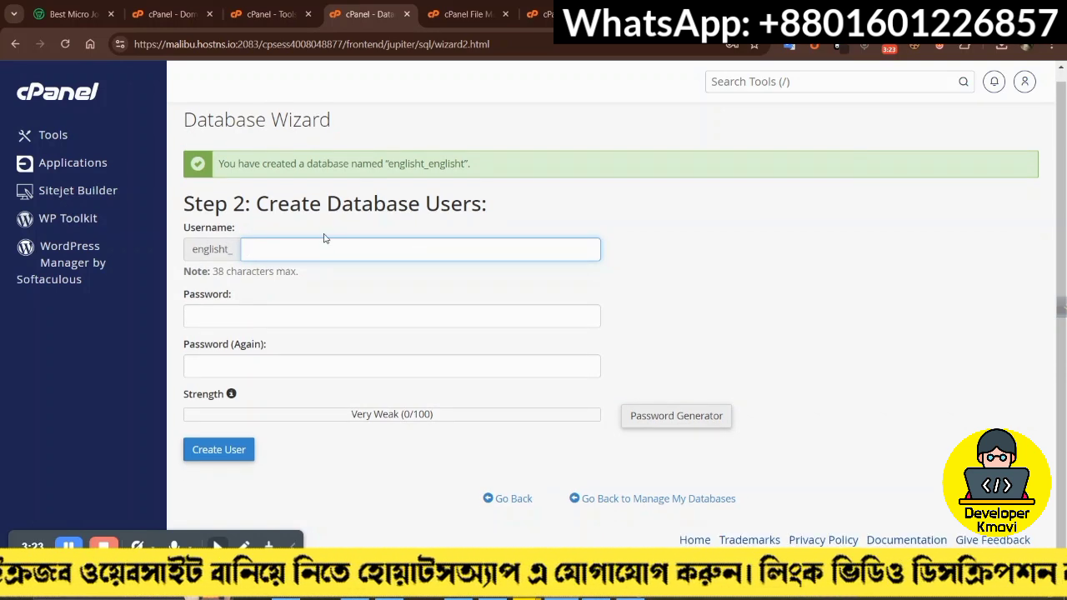
- Set the new database user's name to englisht and enter the user's password in both password fields
double_click(445, 163)
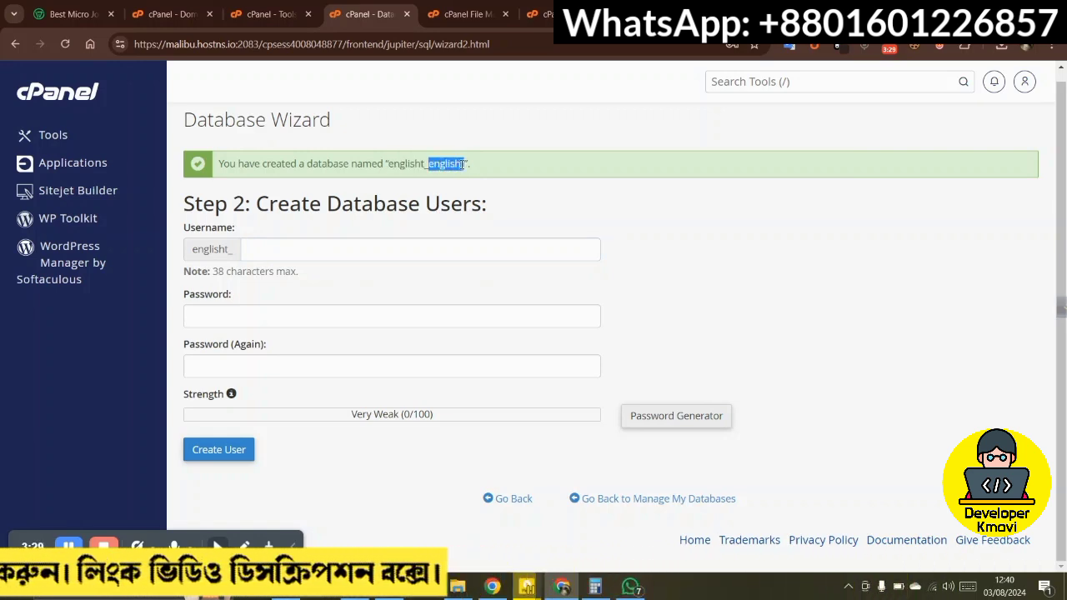
left_click(358, 245)
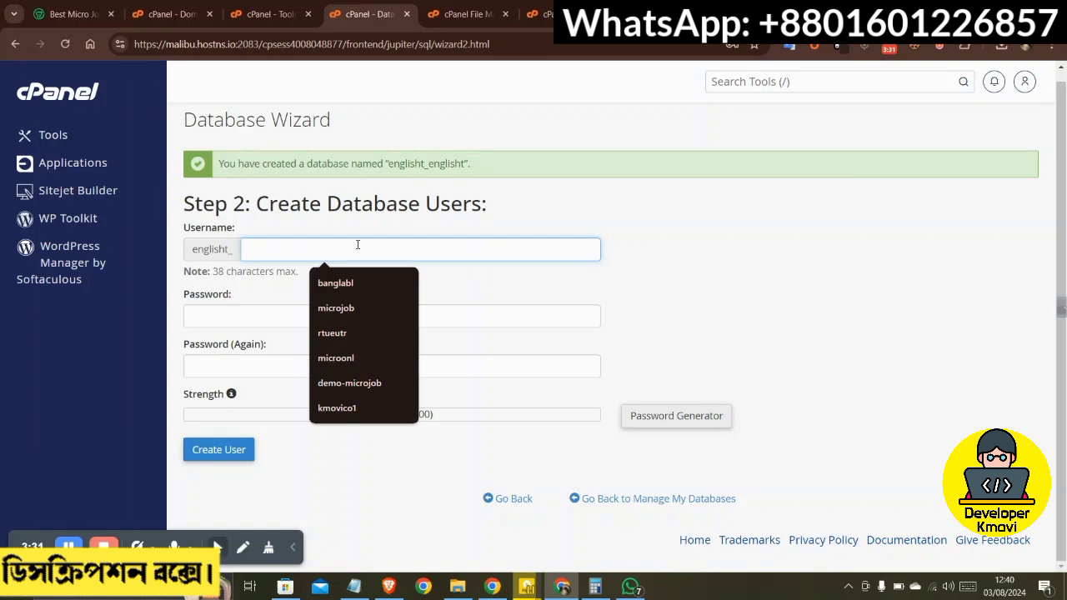
key("ctrl+v")
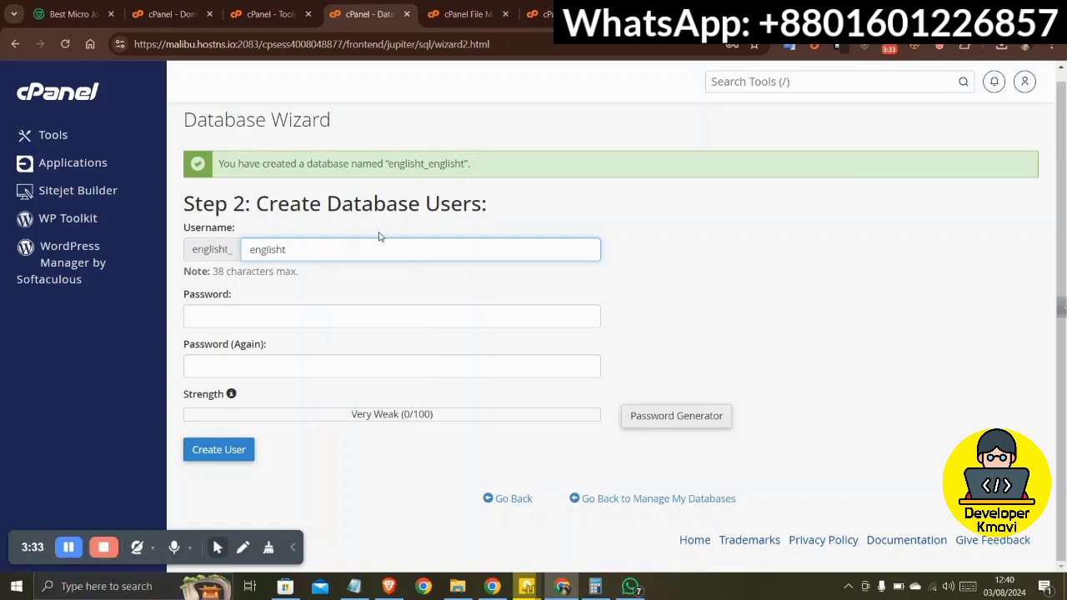
left_click(242, 315)
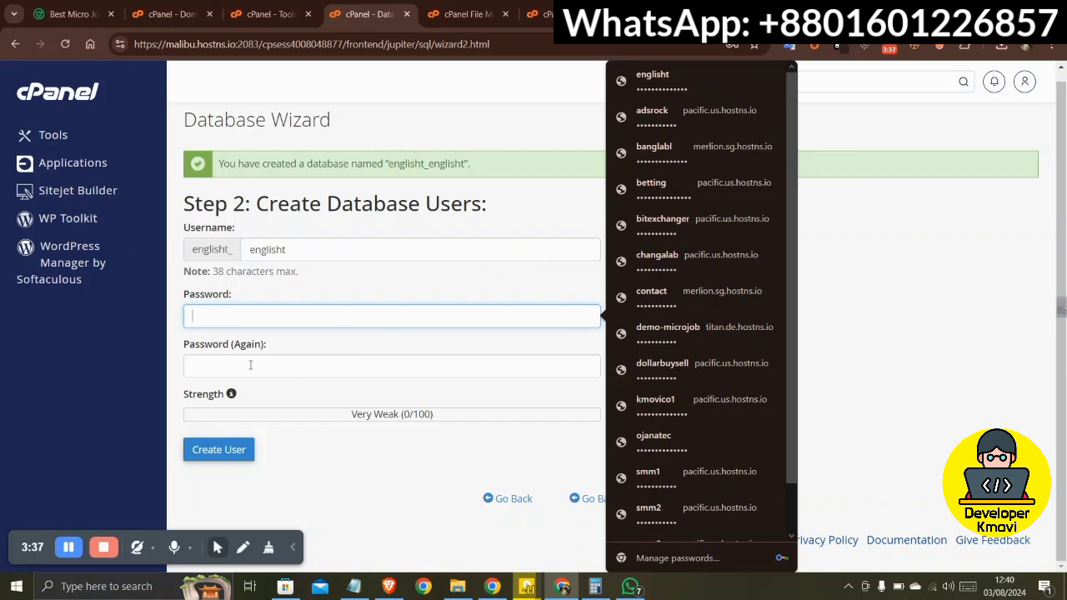
left_click(250, 364)
left_click(264, 329)
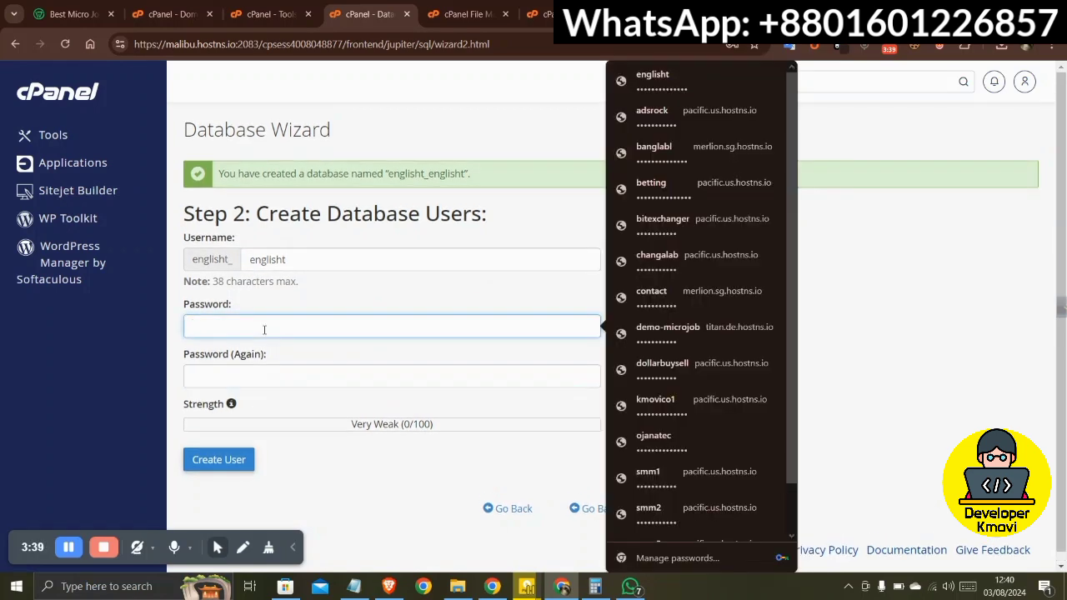
type("•••")
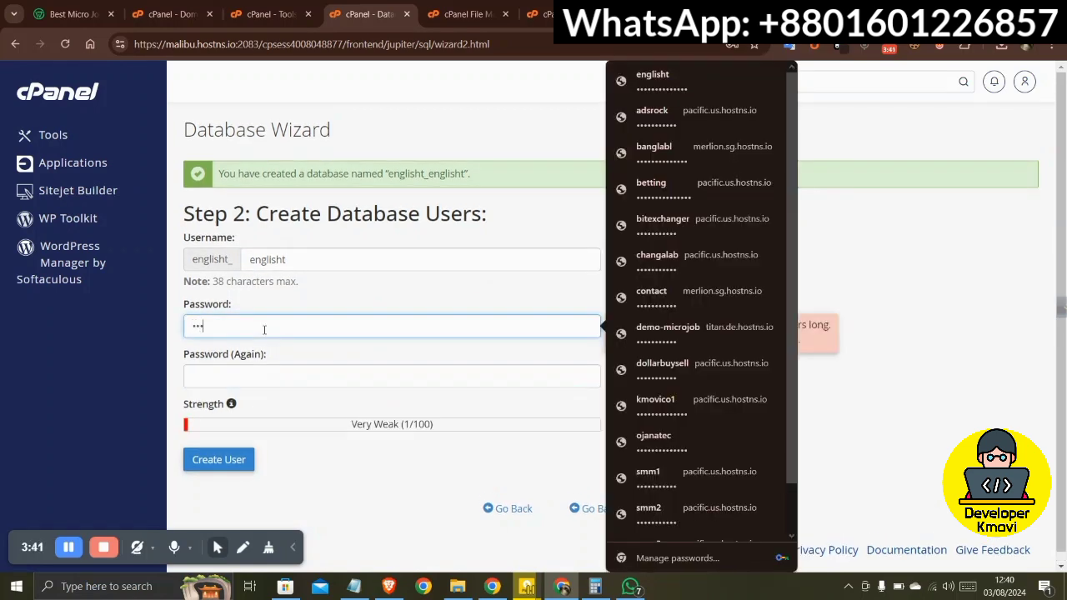
type("••")
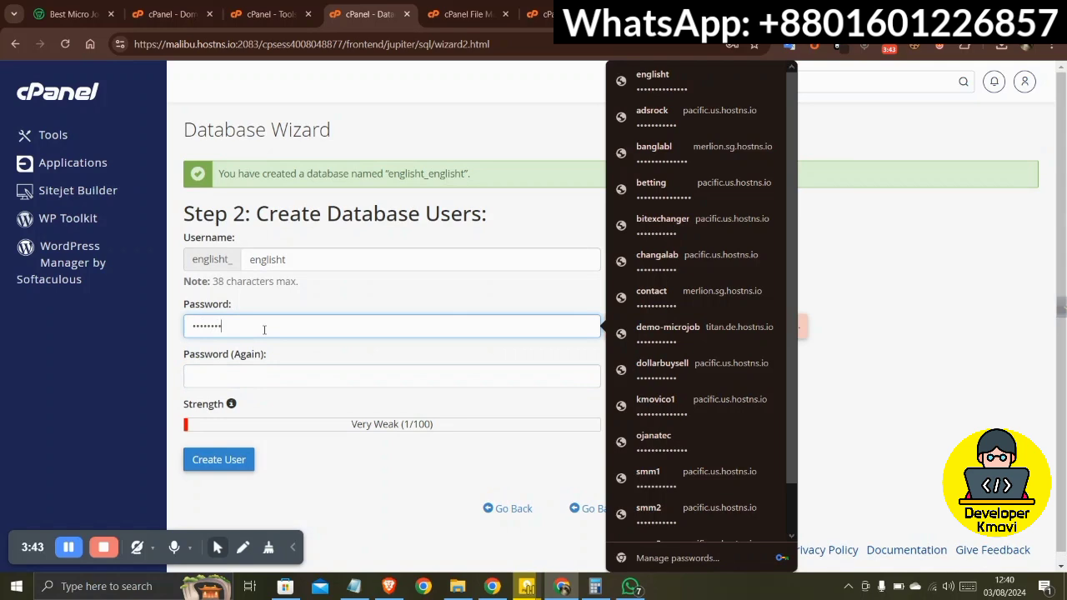
left_click(250, 378)
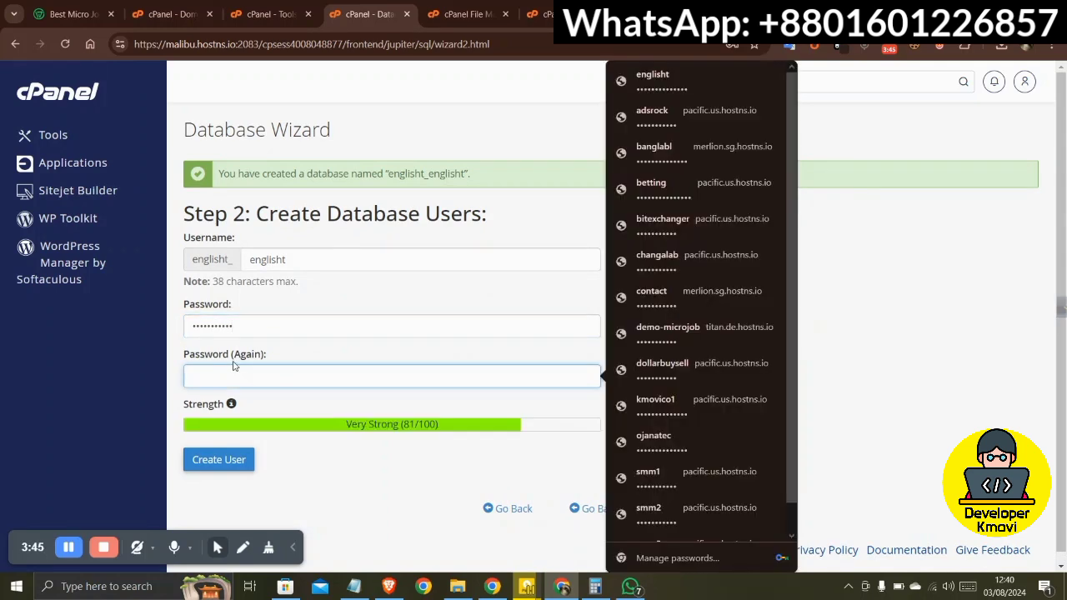
type("••")
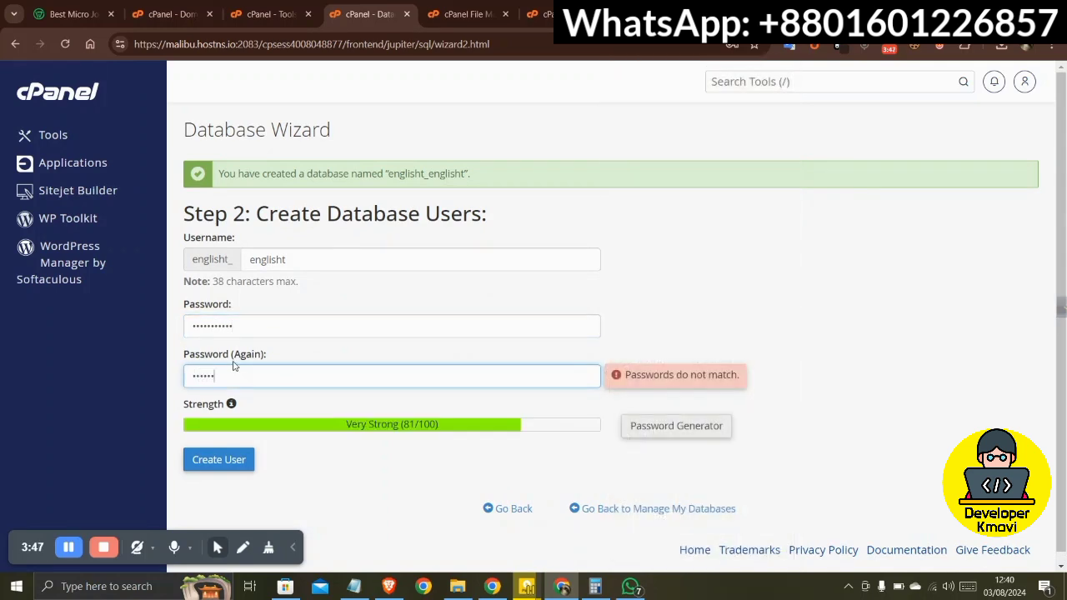
type("•")
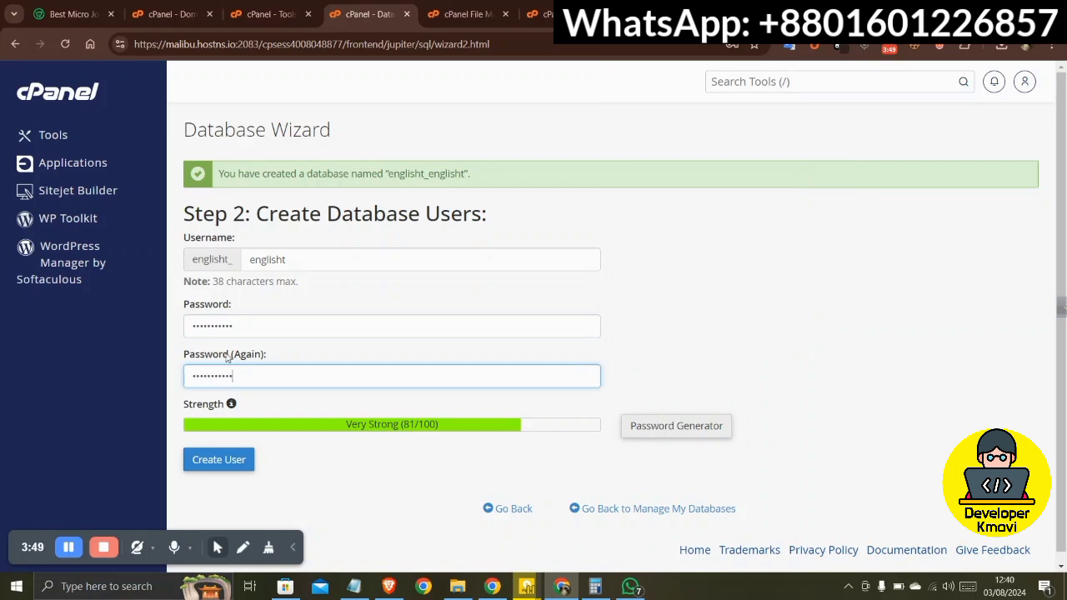
- Create the database user and decline the browser's offer to update the saved password
scroll(589, 390, "down", 1)
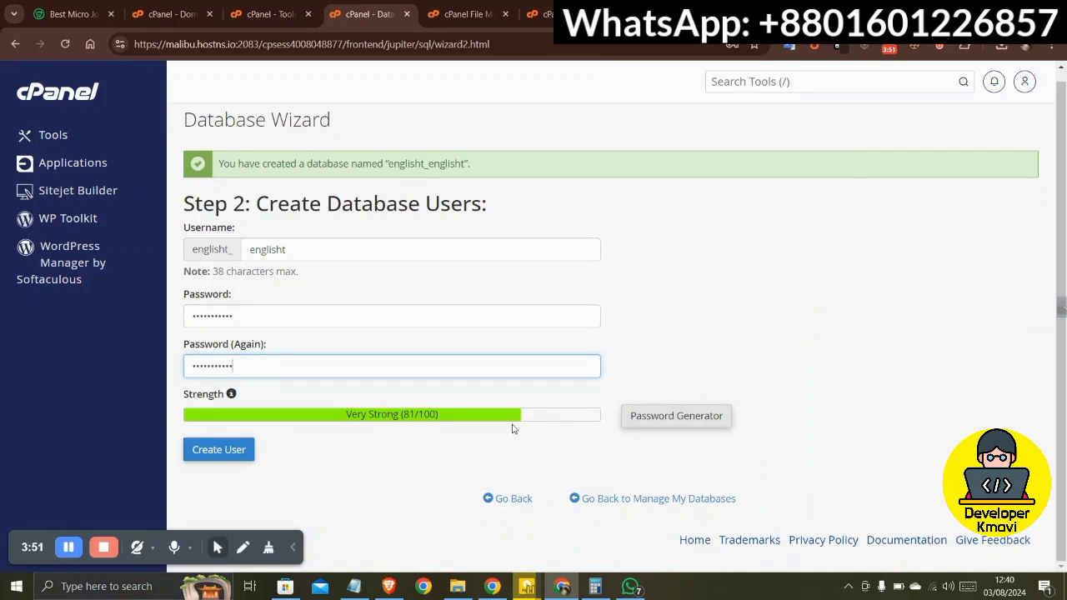
scroll(430, 411, "up", 1)
scroll(383, 405, "down", 1)
scroll(242, 365, "up", 1)
scroll(291, 350, "down", 1)
scroll(303, 316, "up", 1)
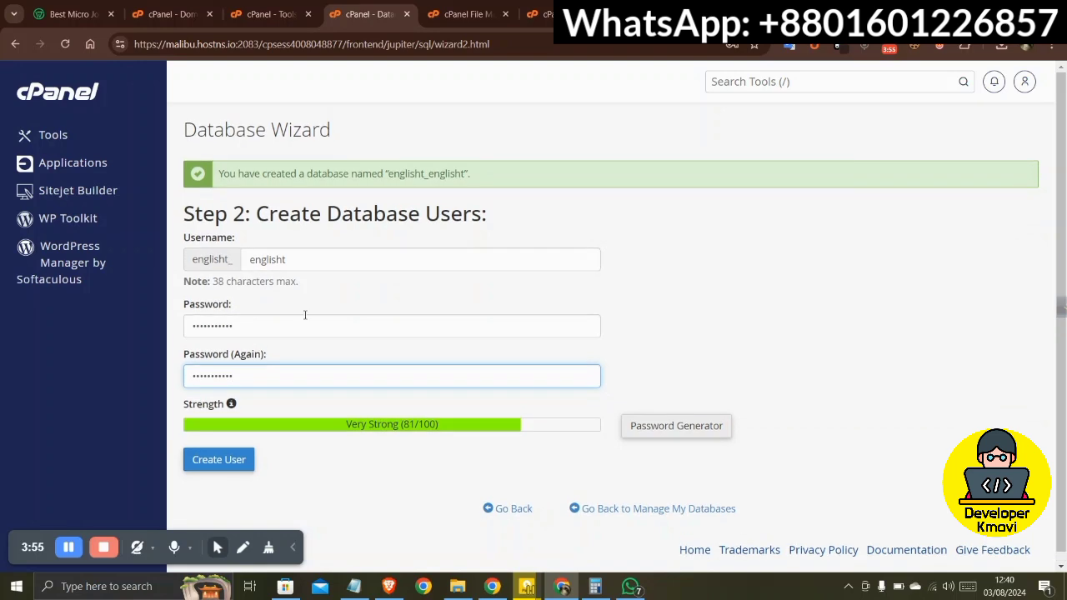
scroll(345, 331, "down", 1)
scroll(344, 325, "up", 1)
scroll(360, 322, "down", 1)
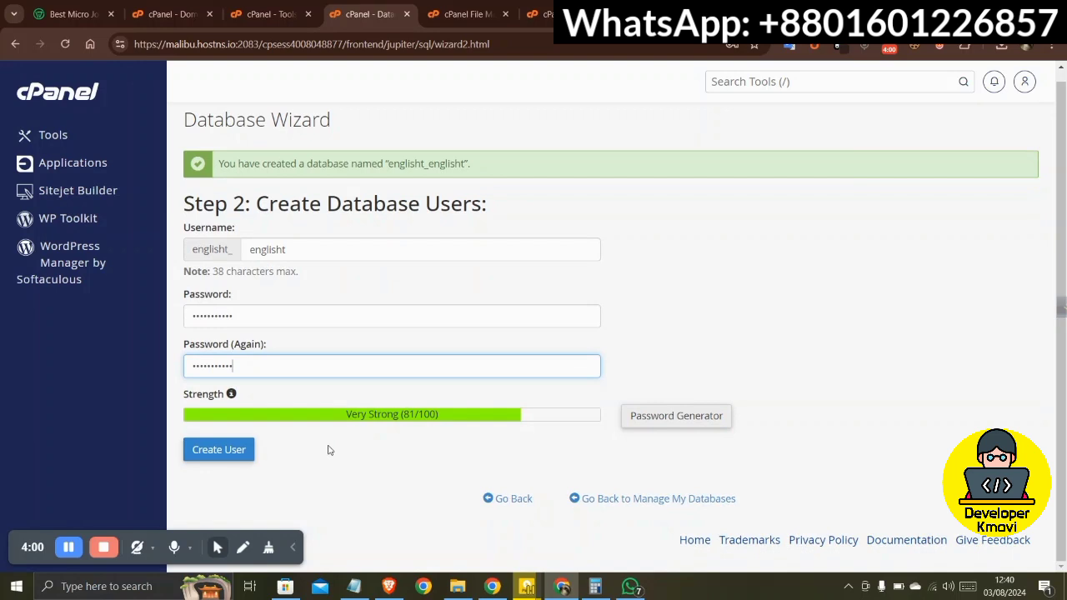
left_click(224, 458)
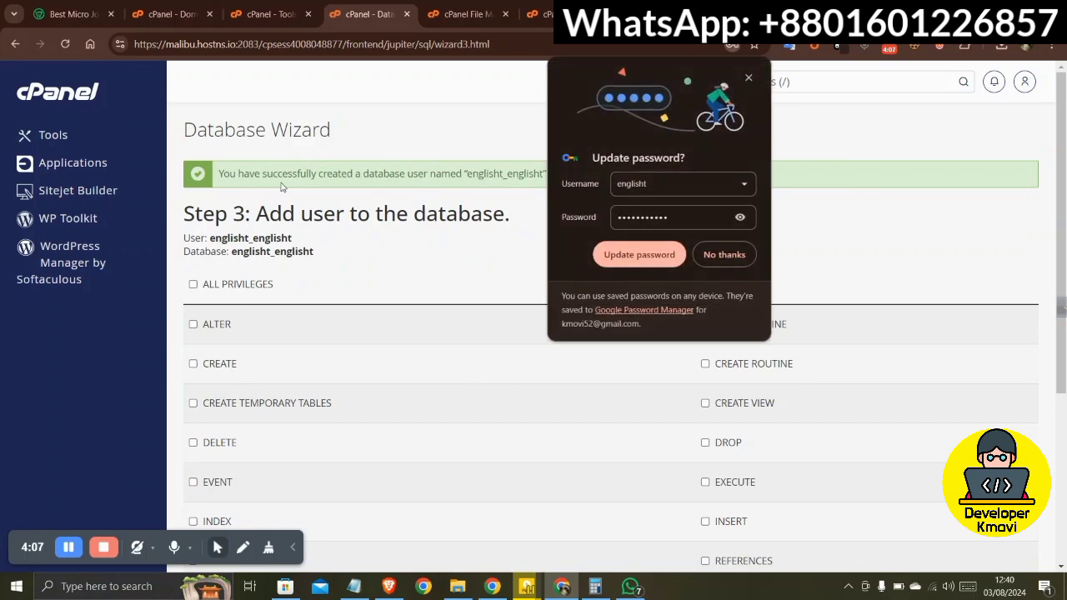
left_click(717, 257)
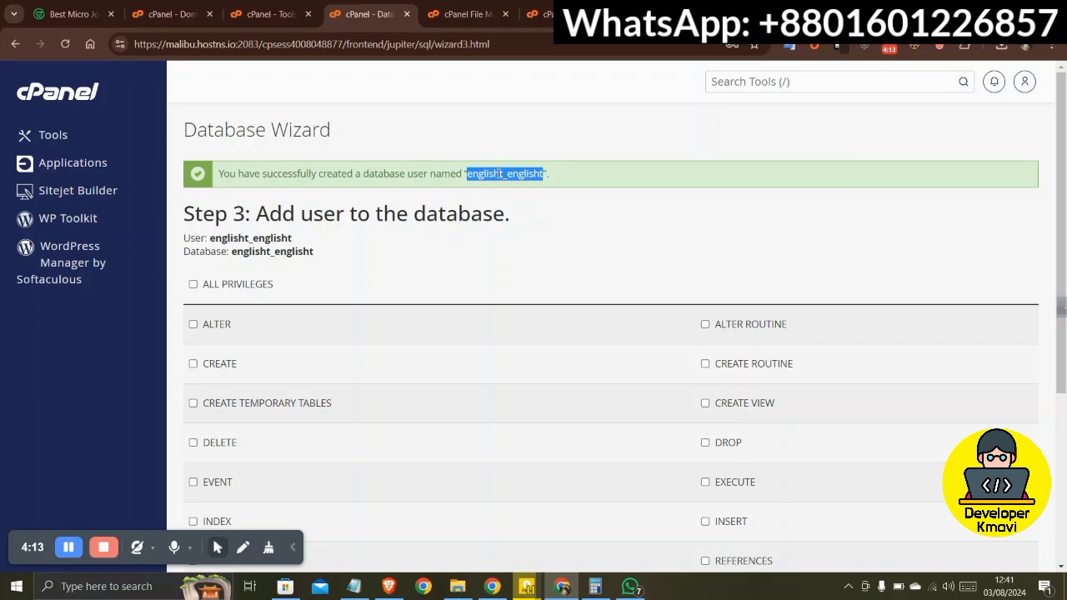
- Examine the name of the created database user and the list of privileges available for it
scroll(469, 258, "down", 3)
scroll(531, 273, "up", 3)
left_click(482, 174)
double_click(519, 175)
left_click(472, 173)
double_click(478, 176)
scroll(608, 171, "down", 3)
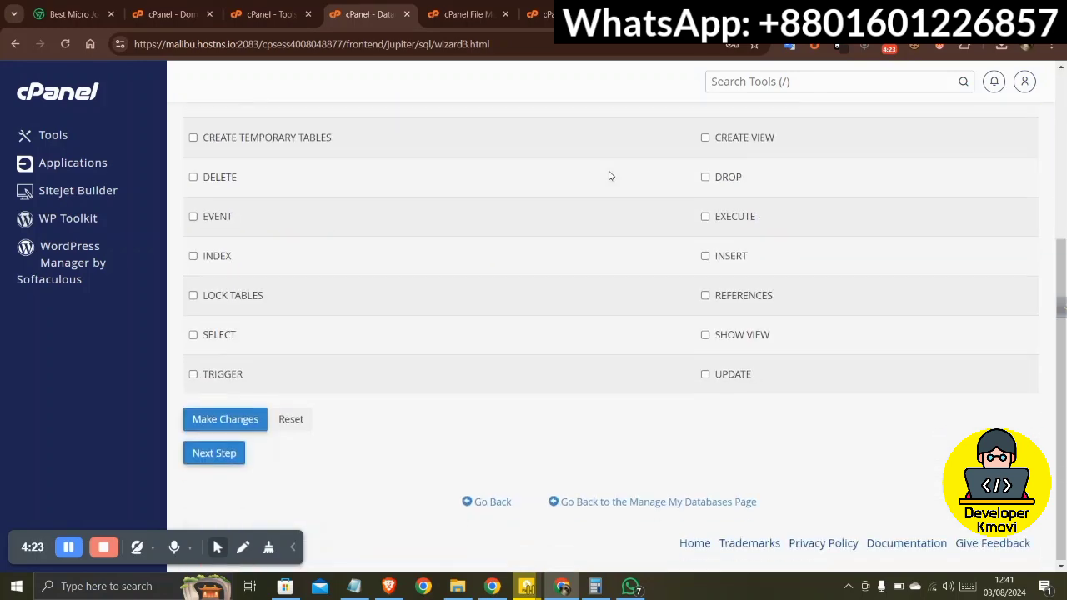
scroll(408, 247, "up", 2)
scroll(460, 247, "up", 2)
scroll(463, 221, "down", 3)
scroll(463, 221, "down", 1)
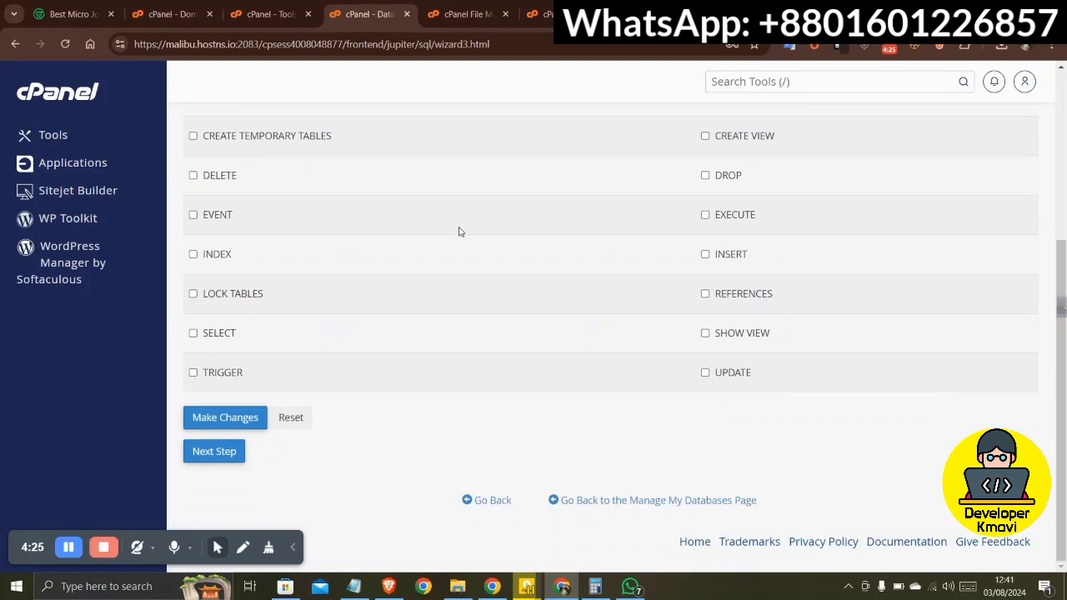
- Grant the user ALL PRIVILEGES on the englisht_englisht database and proceed to the wizard's final stage
scroll(459, 231, "up", 3)
left_click(192, 285)
scroll(400, 283, "down", 3)
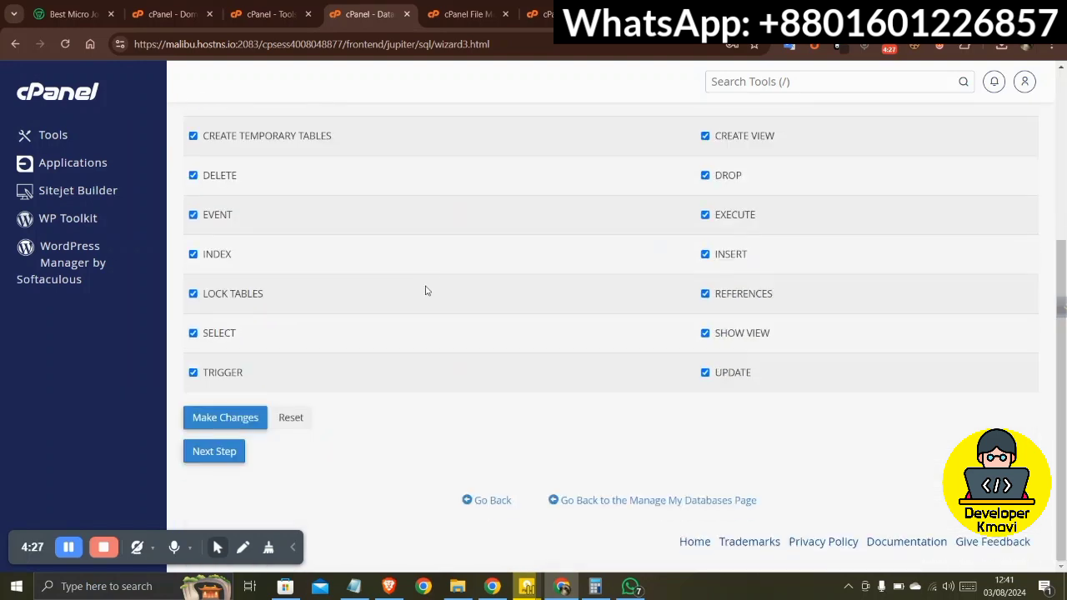
left_click(219, 450)
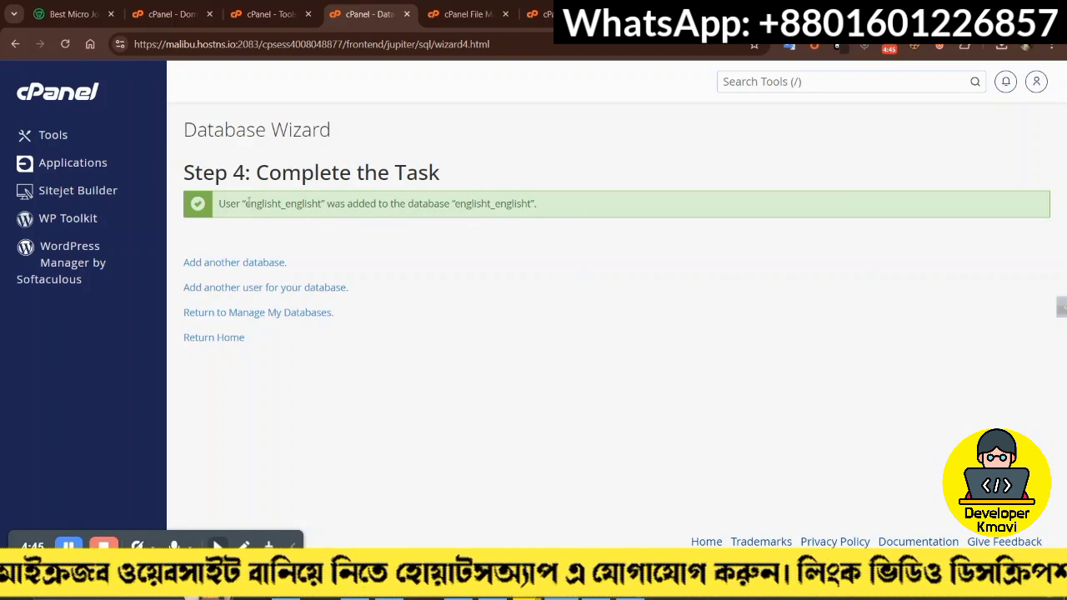
- Copy the database user name englisht_englisht from the completion message and return to the cPanel home page
left_click_drag(244, 205, 322, 205)
key("ctrl+c")
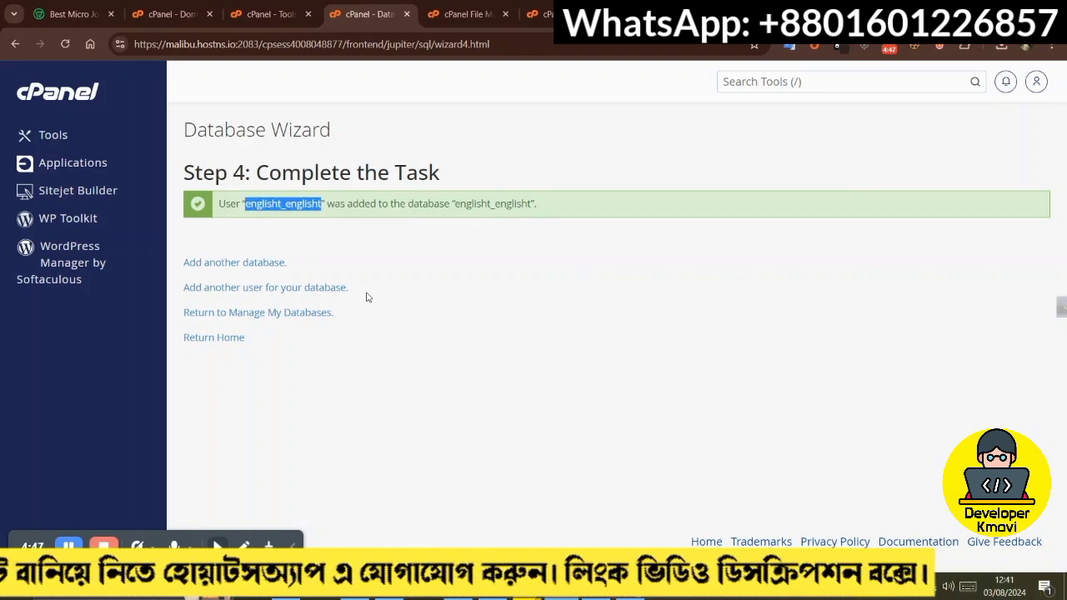
left_click(205, 338)
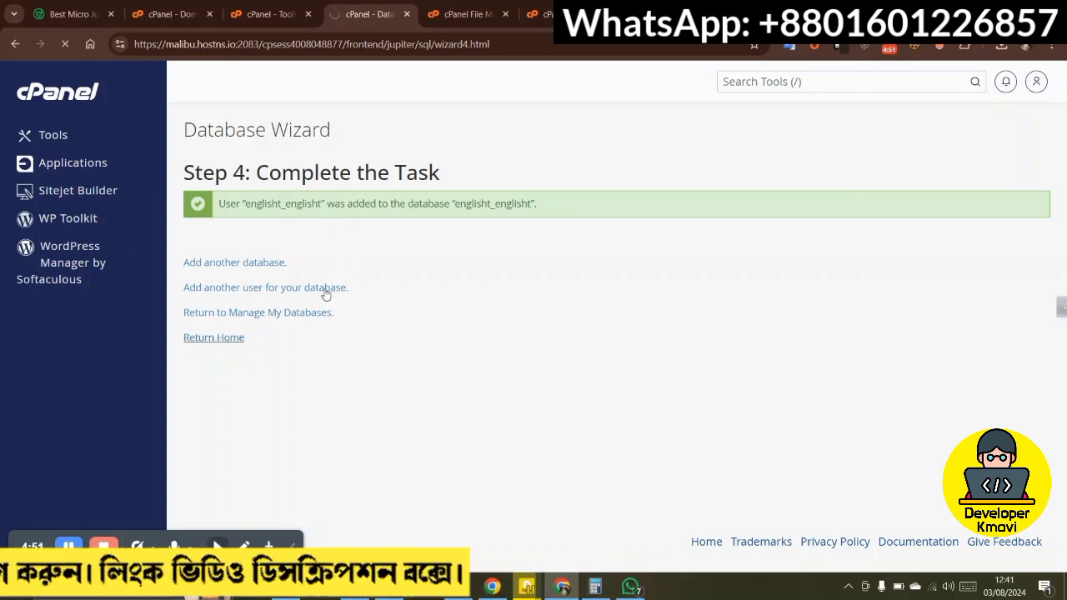
- Locate the PHP tools on the cPanel home page by searching for "php" and open phpMyAdmin
scroll(367, 255, "down", 5)
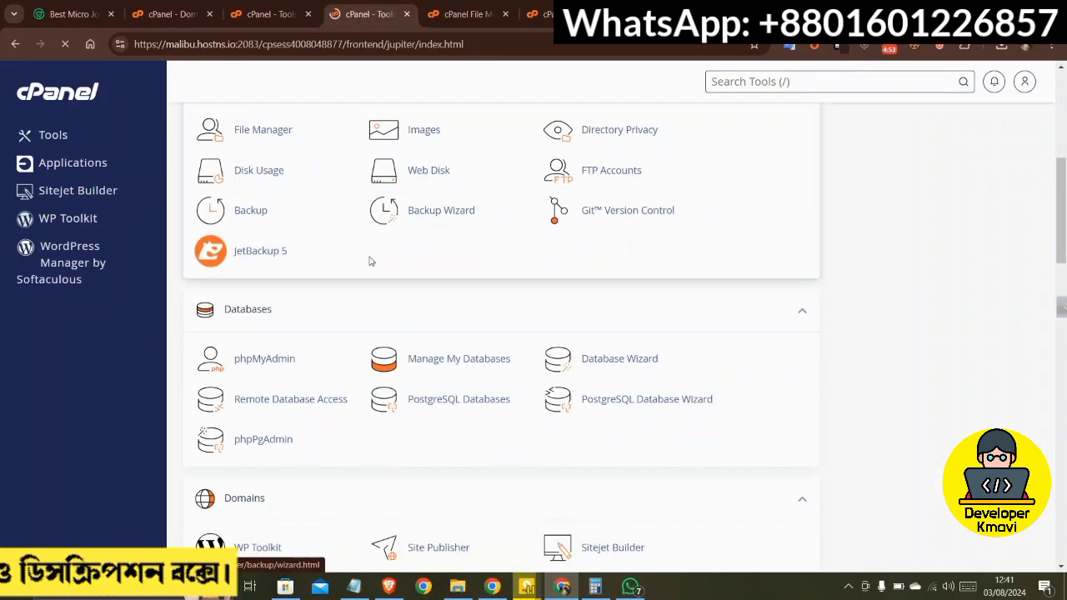
scroll(371, 261, "down", 5)
scroll(367, 275, "up", 2)
scroll(367, 283, "down", 1)
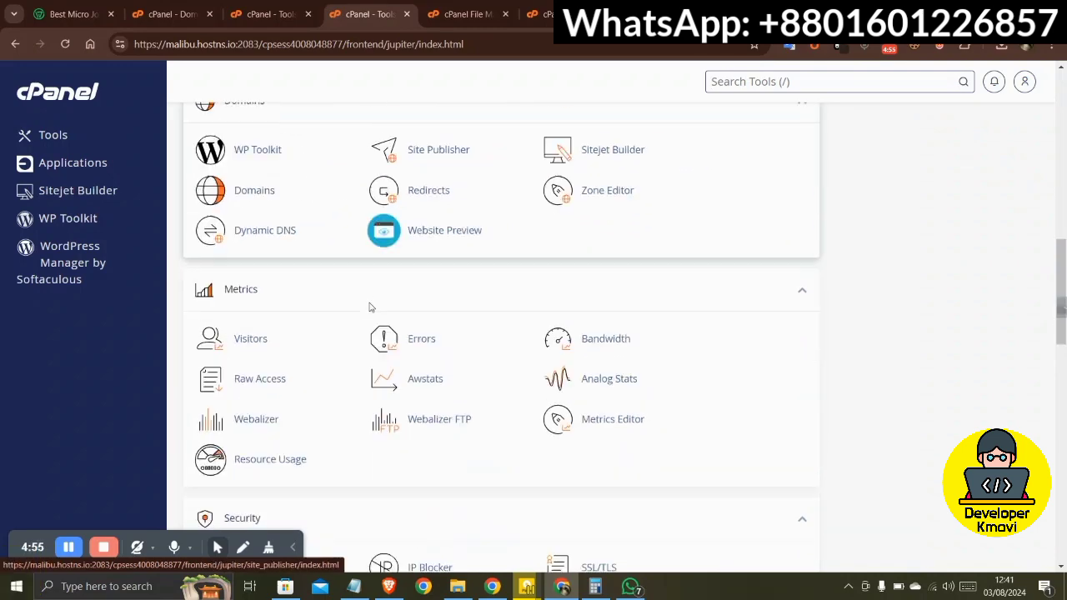
scroll(371, 307, "down", 8)
scroll(364, 303, "up", 3)
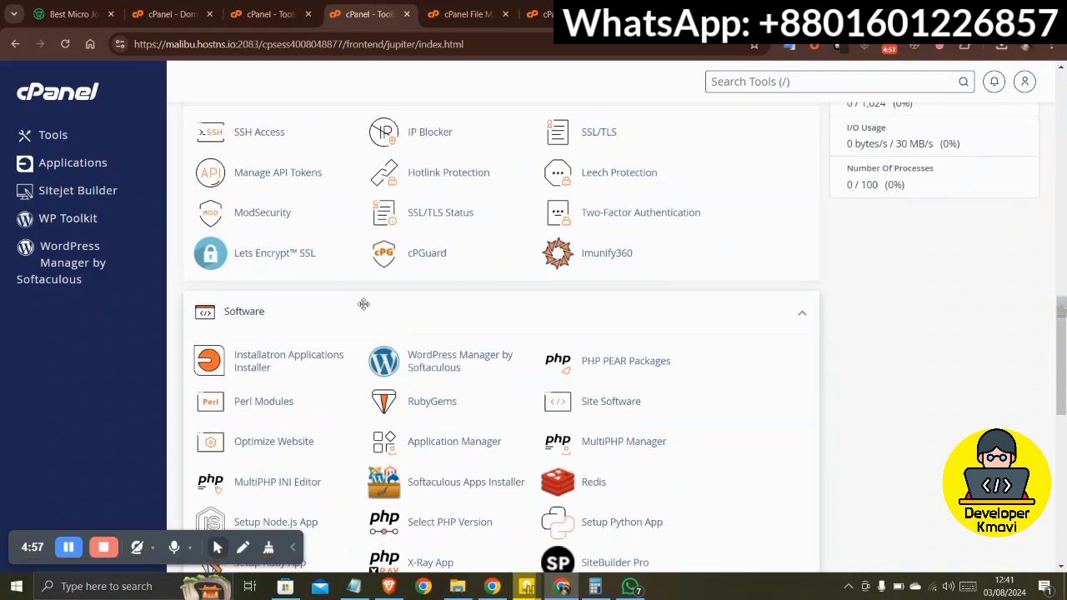
key("ctrl+f")
type("php")
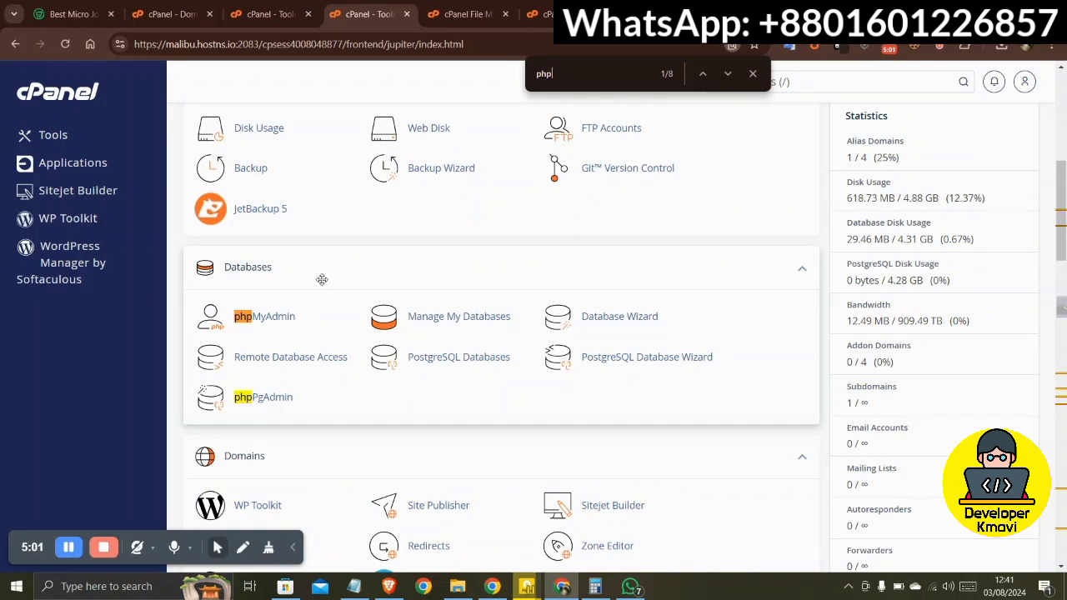
scroll(388, 320, "down", 1)
scroll(364, 200, "up", 1)
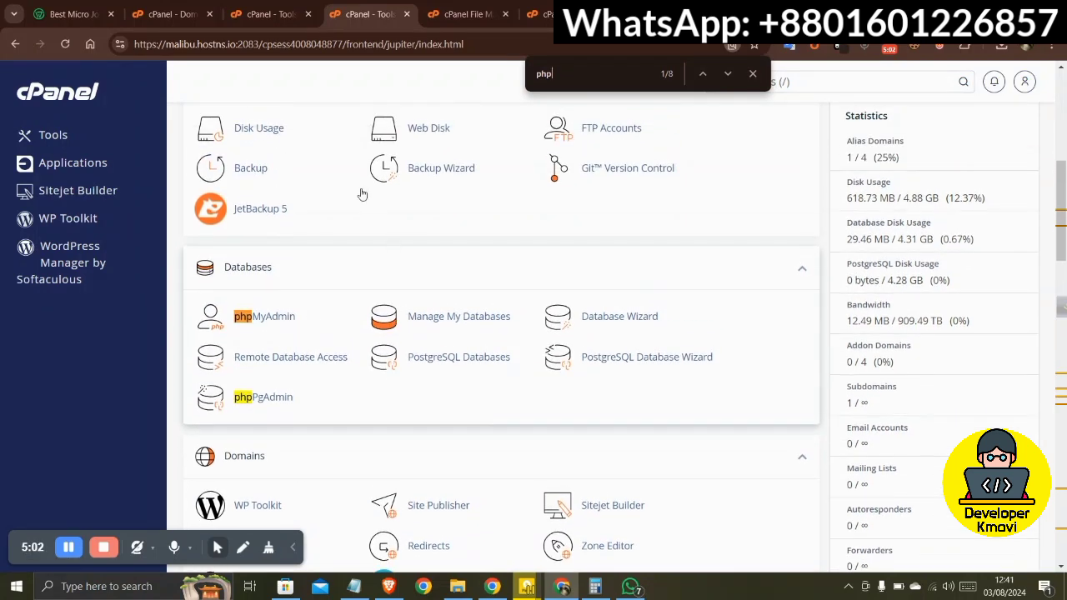
left_click(265, 323)
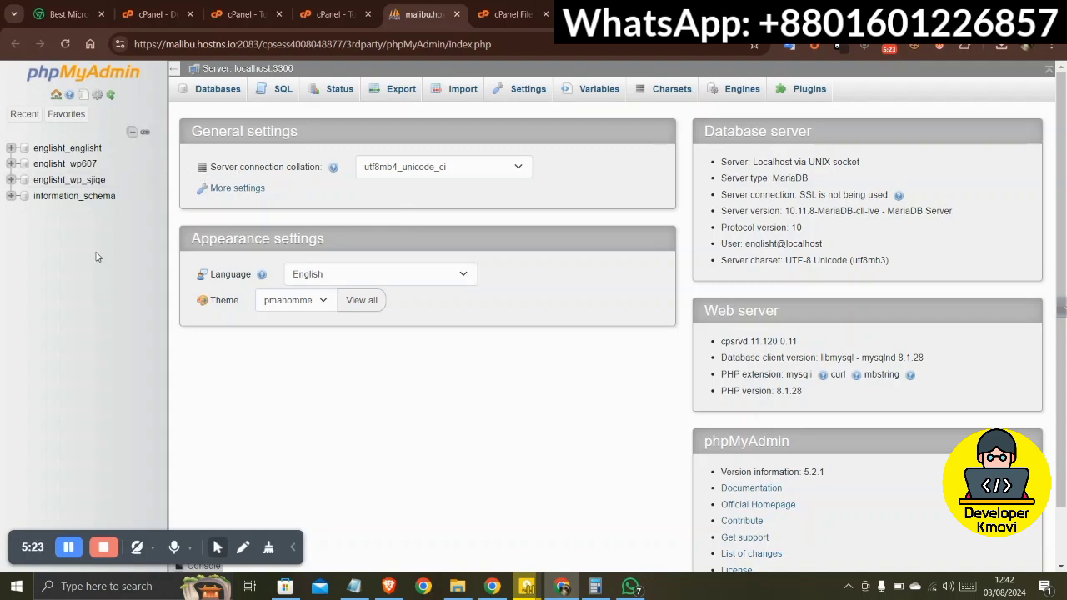
- Find the englisht_englisht database in phpMyAdmin using the copied name and open it
key("ctrl+f")
key("ctrl+v")
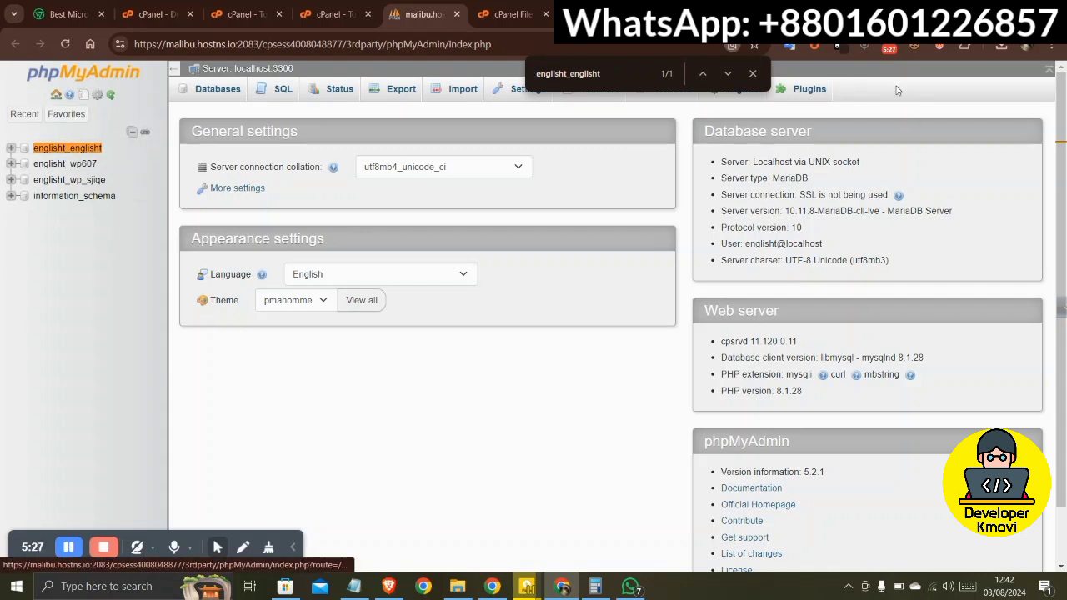
left_click(753, 73)
left_click(92, 152)
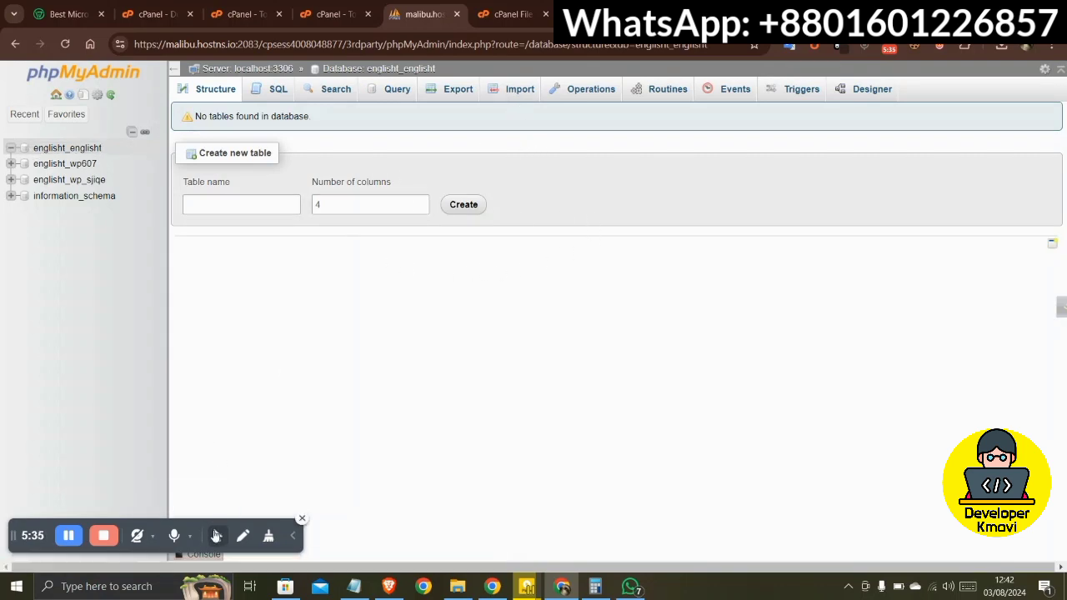
left_click(216, 536)
left_click(179, 500)
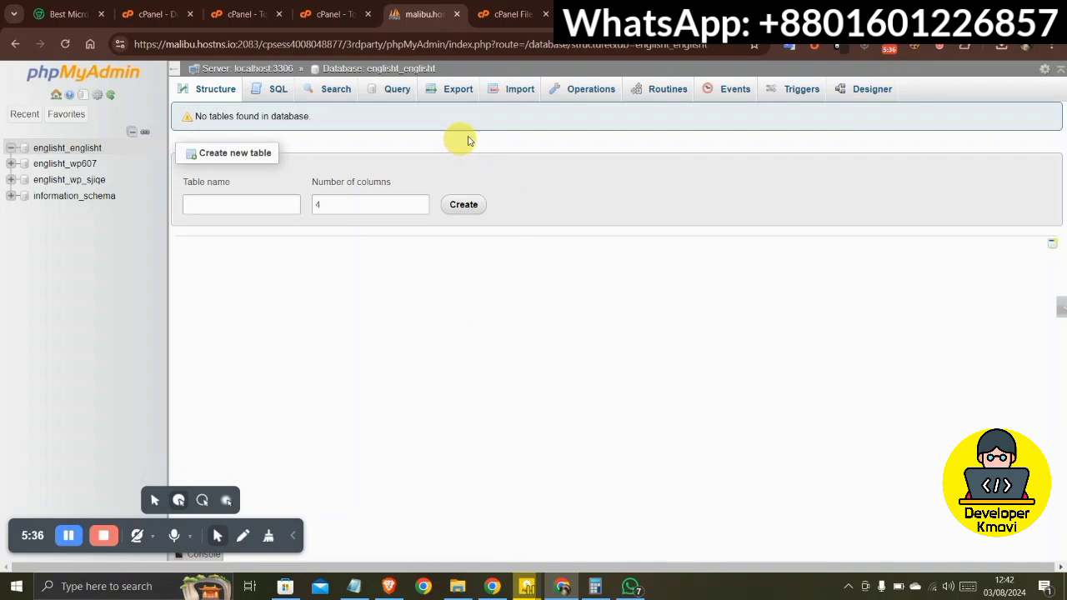
- Import the upworkpl_db.sql file into the englisht_englisht database and look over its table list
left_click(497, 90)
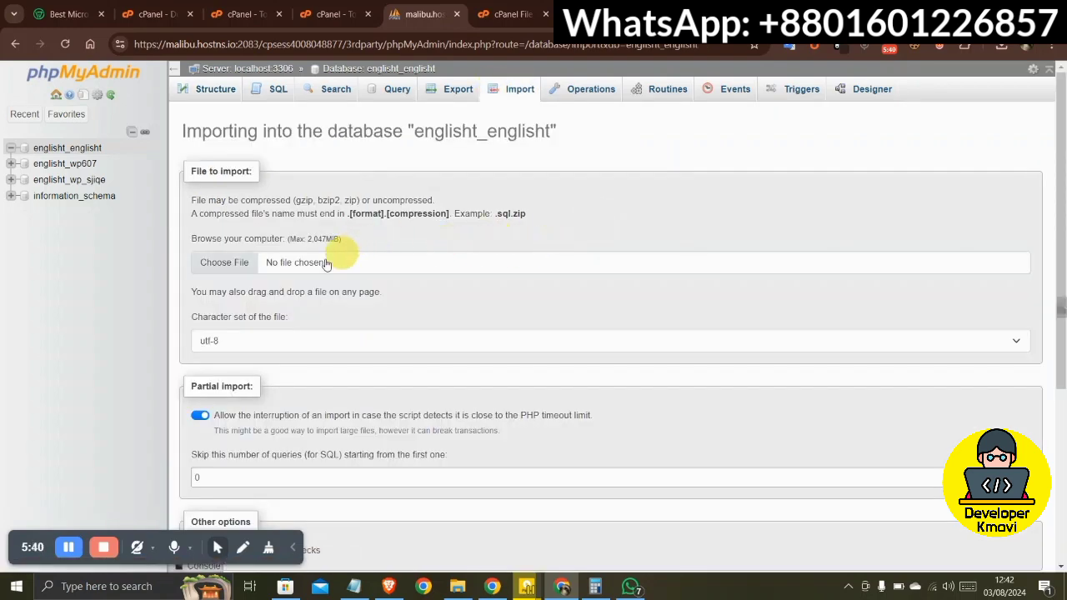
left_click(231, 265)
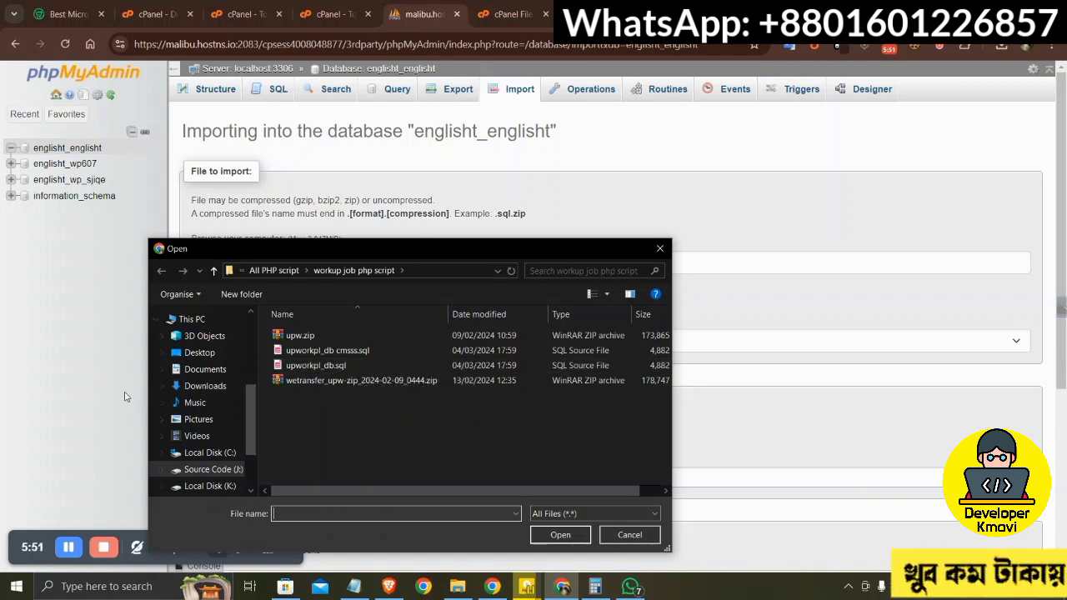
double_click(321, 365)
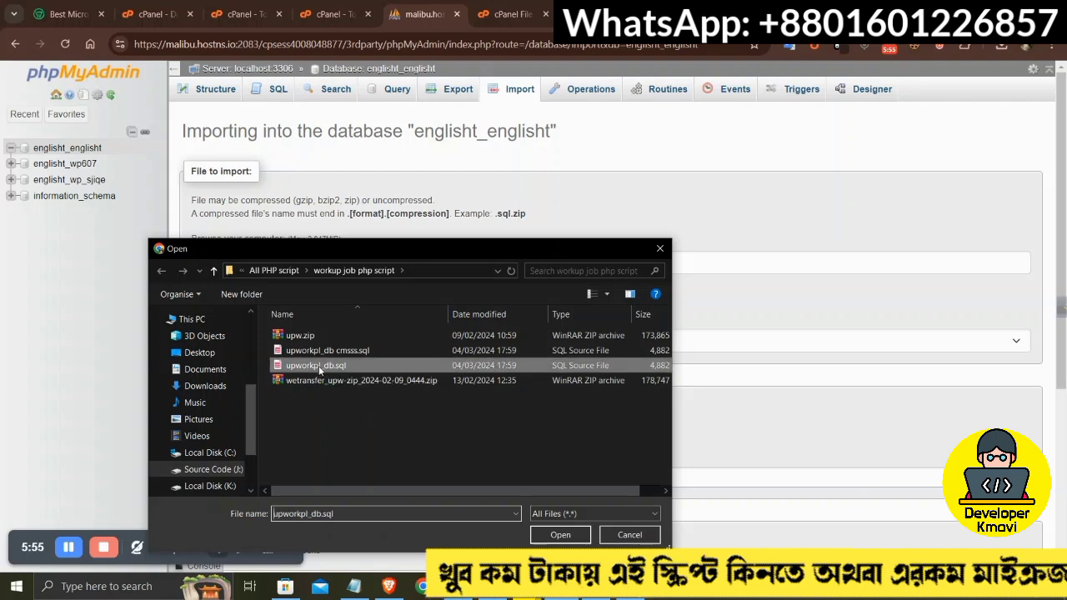
scroll(376, 309, "down", 3)
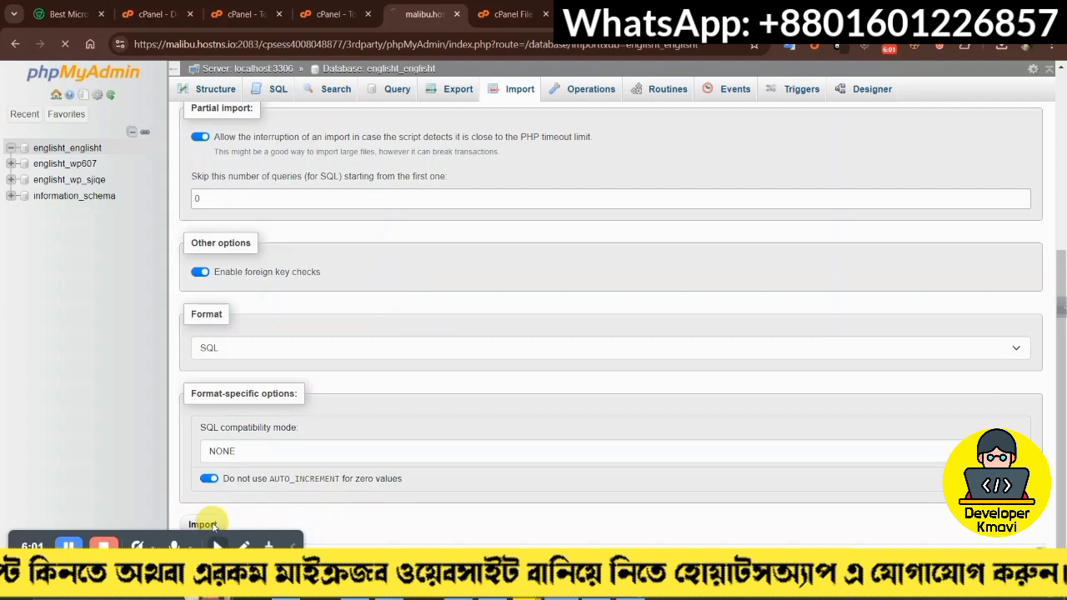
left_click(204, 524)
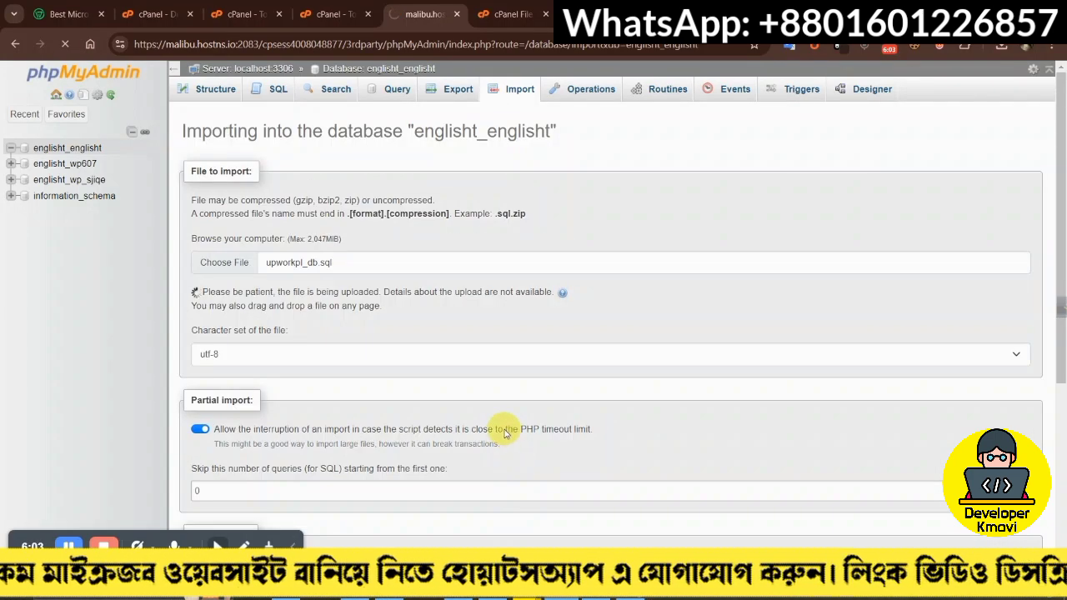
scroll(441, 350, "down", 3)
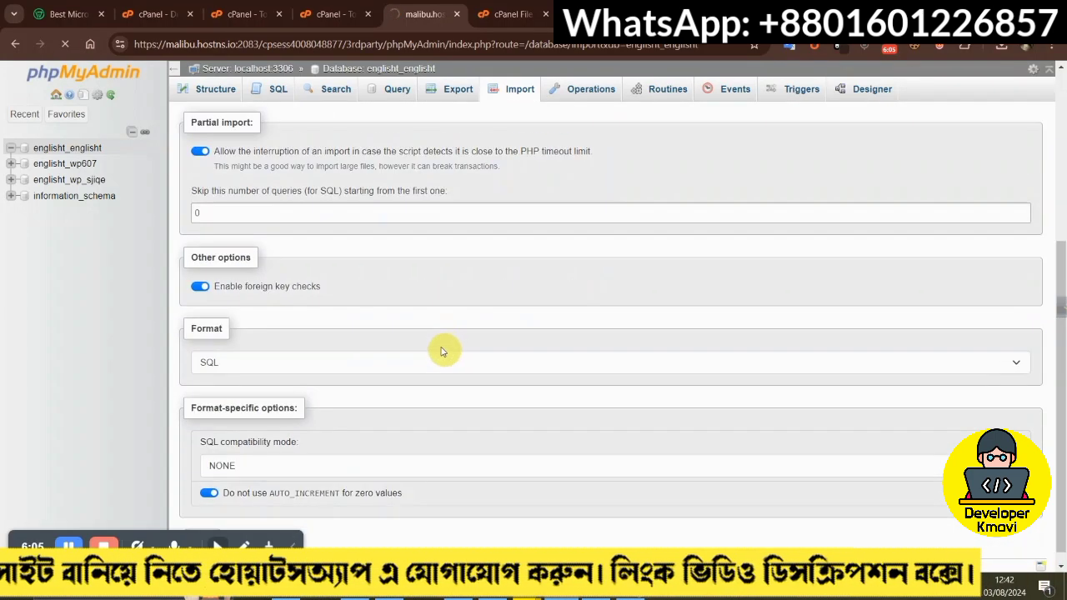
scroll(438, 333, "up", 3)
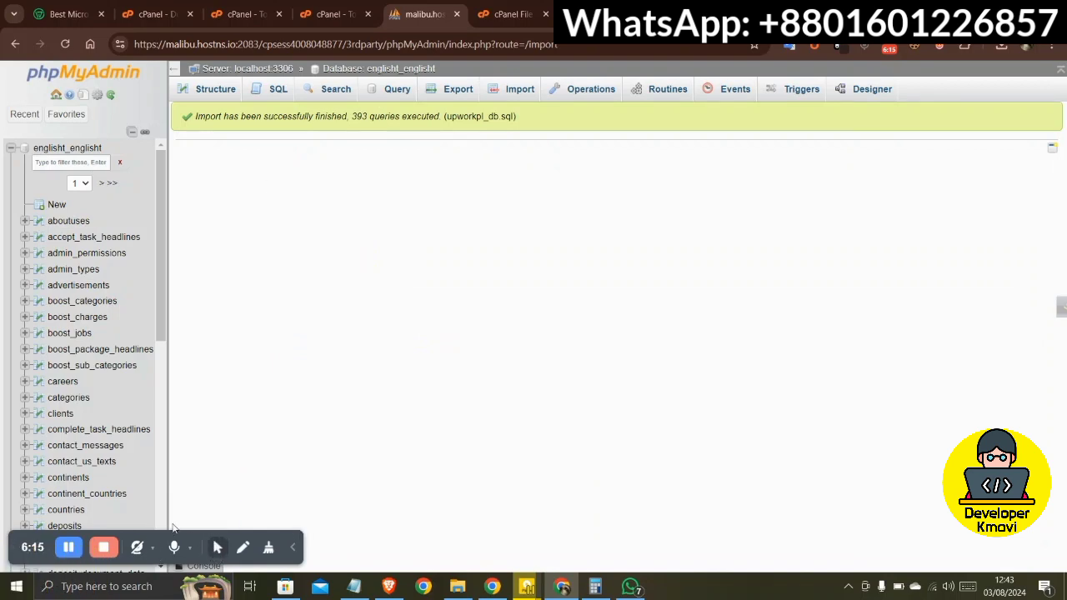
left_click(219, 547)
left_click(178, 511)
scroll(100, 333, "down", 4)
scroll(112, 266, "up", 4)
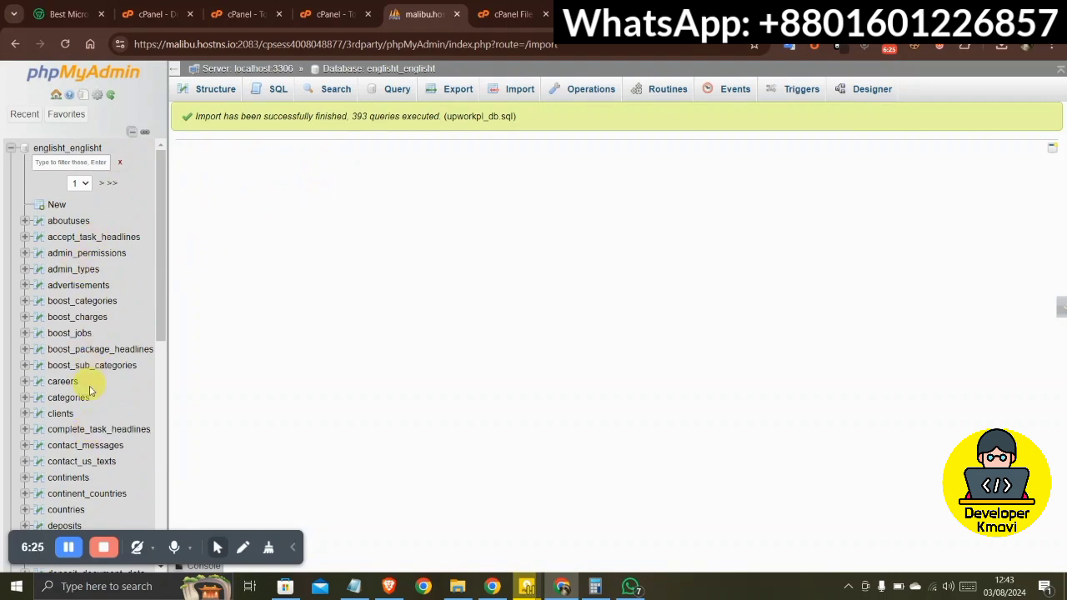
- Return to the File Manager and examine the script files in the jobwith.english-to-bangla.top folder
left_click(329, 7)
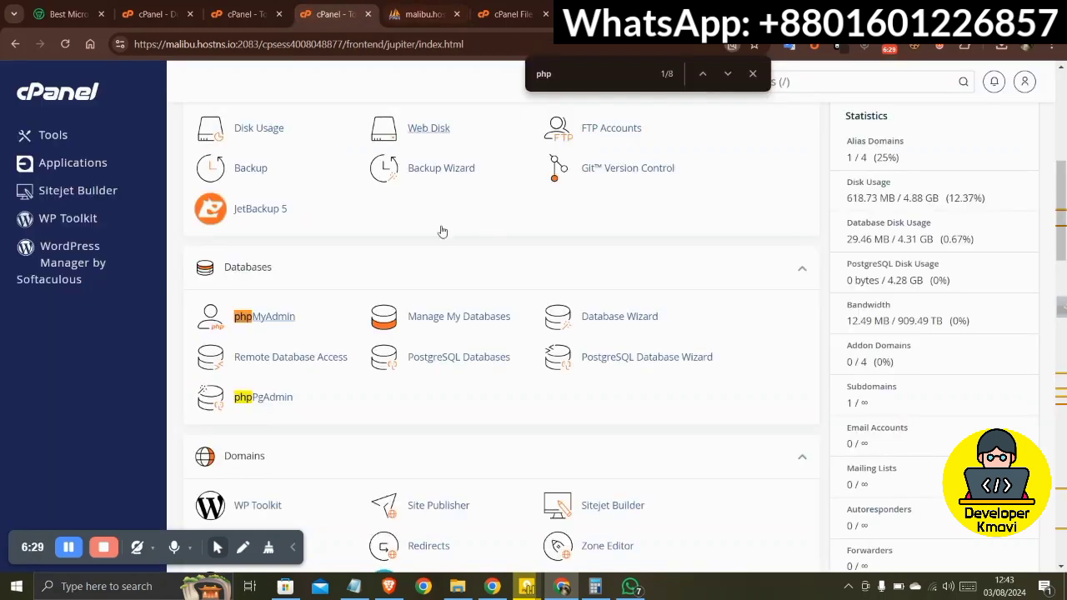
scroll(386, 150, "down", 2)
scroll(386, 150, "up", 2)
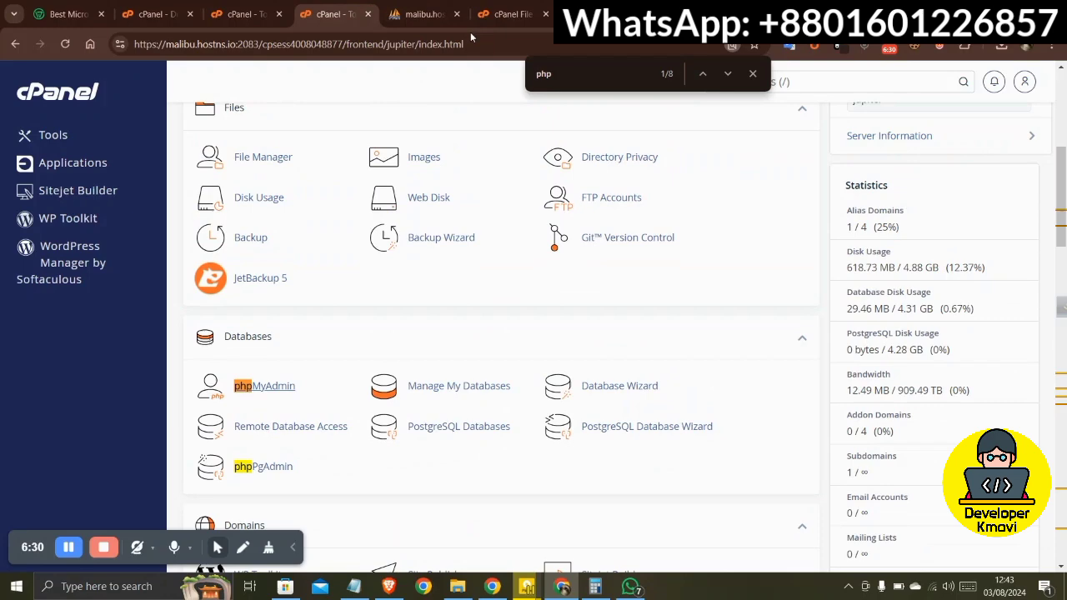
left_click(508, 14)
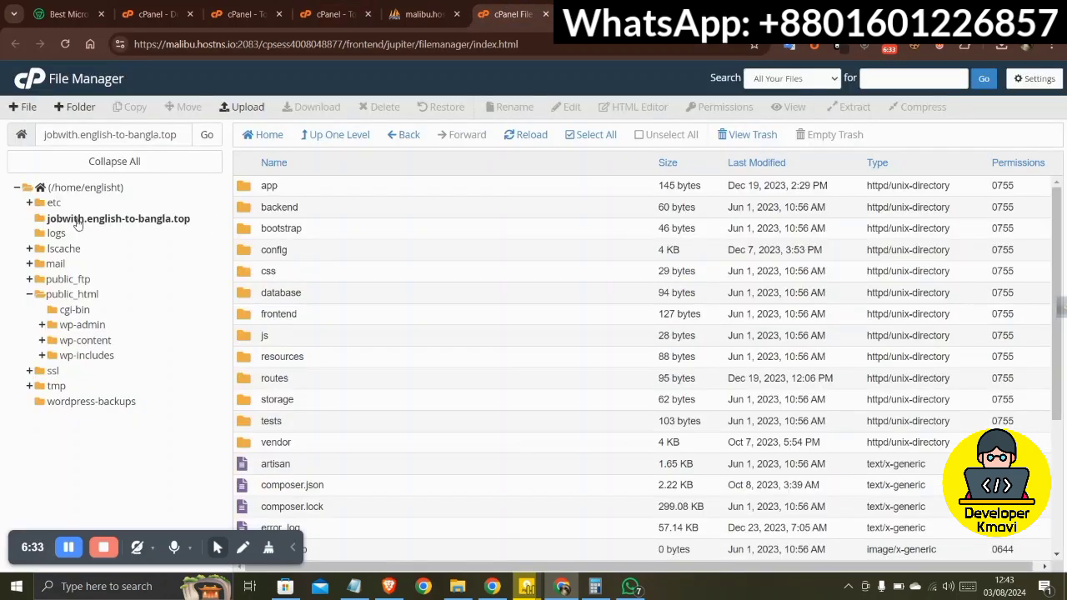
left_click(216, 548)
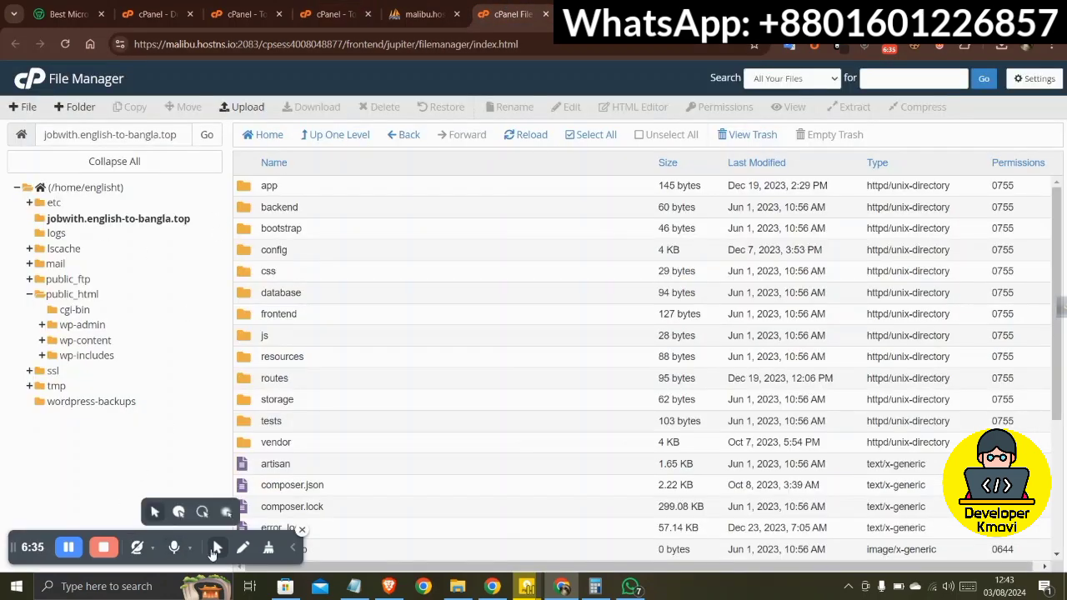
left_click(177, 512)
scroll(363, 358, "down", 5)
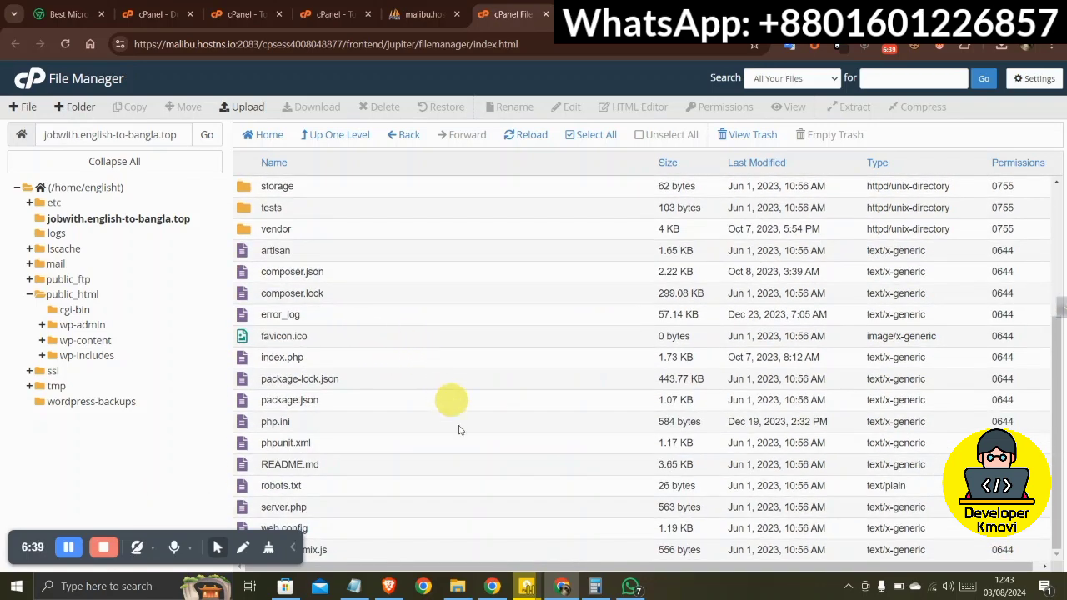
scroll(417, 482, "up", 5)
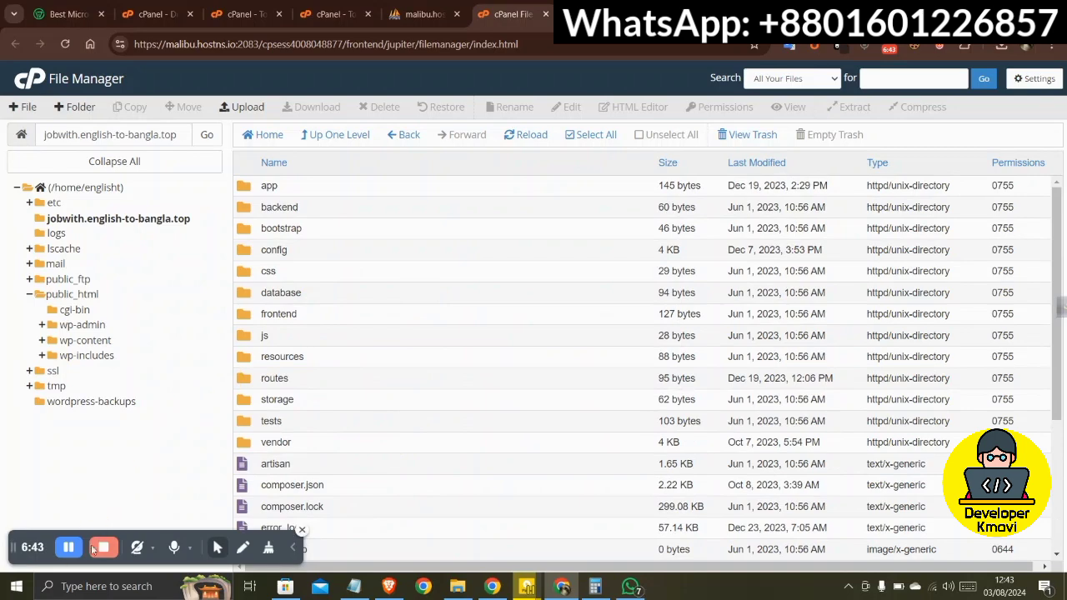
scroll(371, 433, "down", 5)
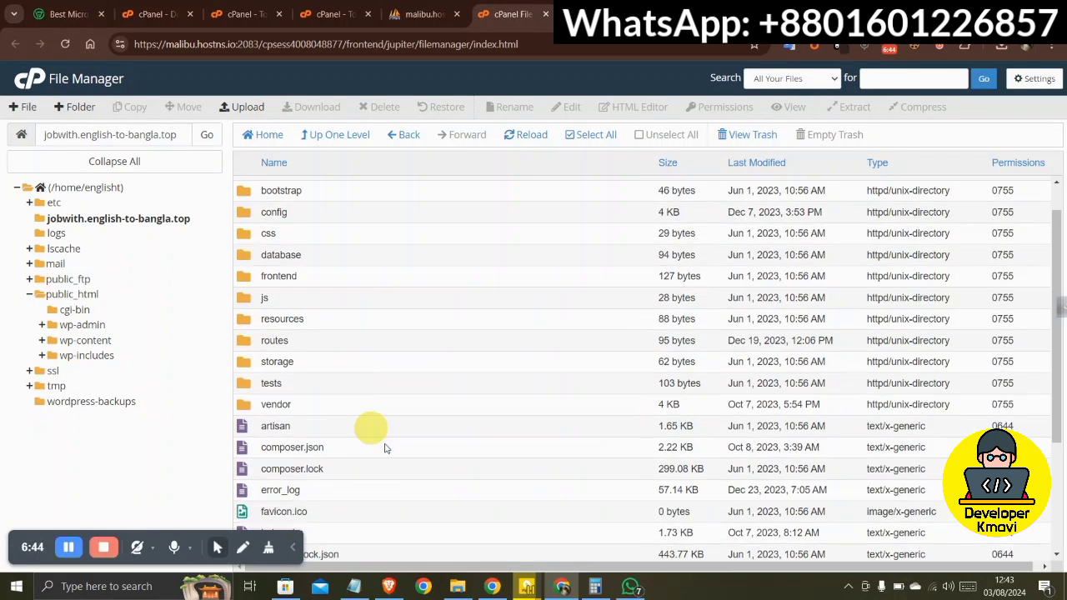
scroll(404, 468, "up", 5)
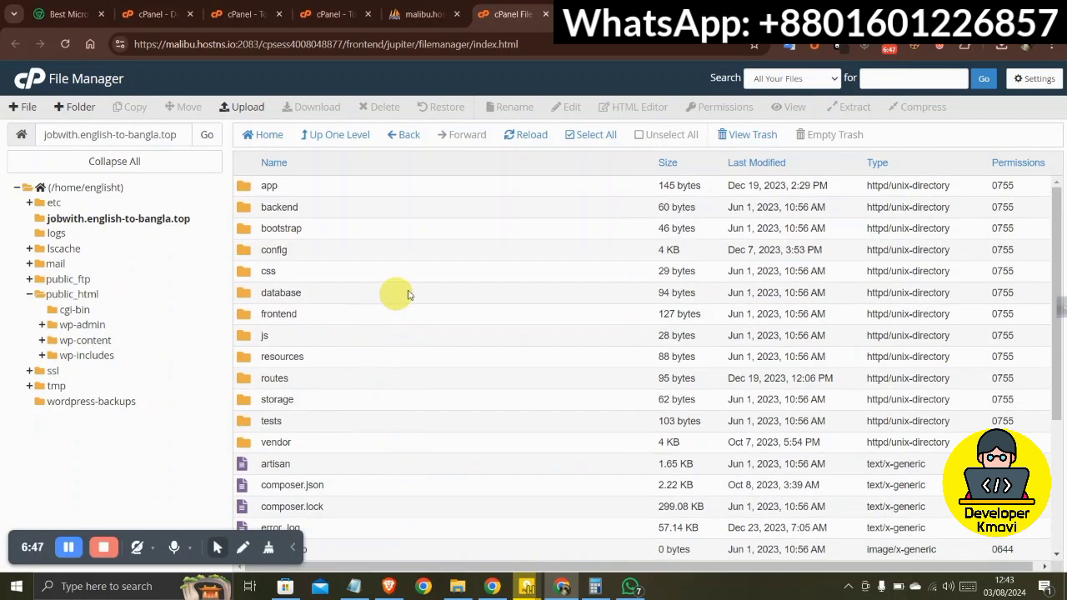
- Enable Show Hidden Files (dotfiles) in the File Manager preferences and save the setting
left_click(1027, 82)
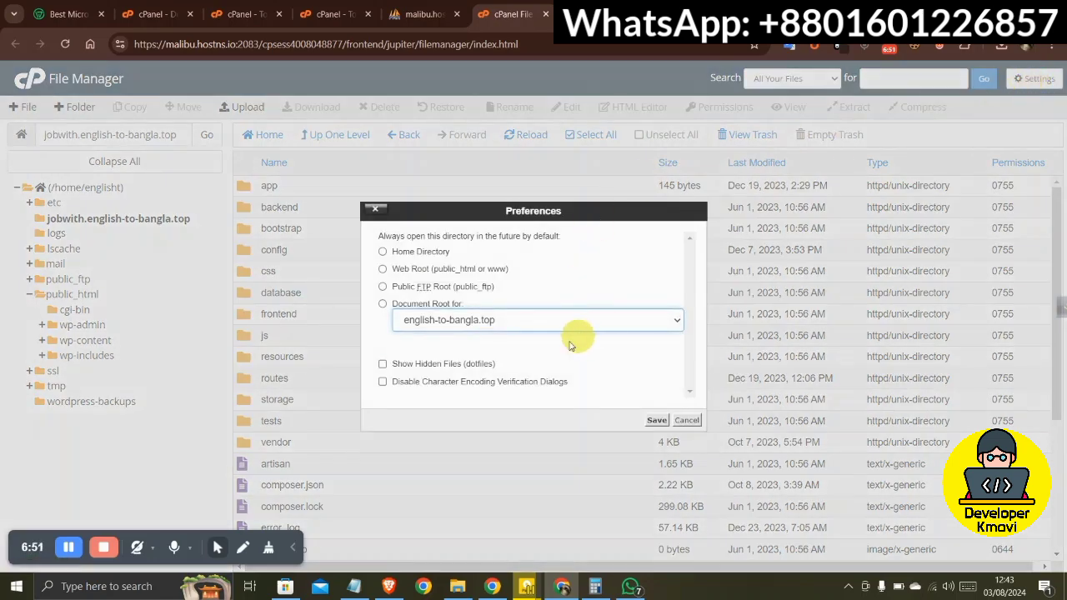
left_click(383, 365)
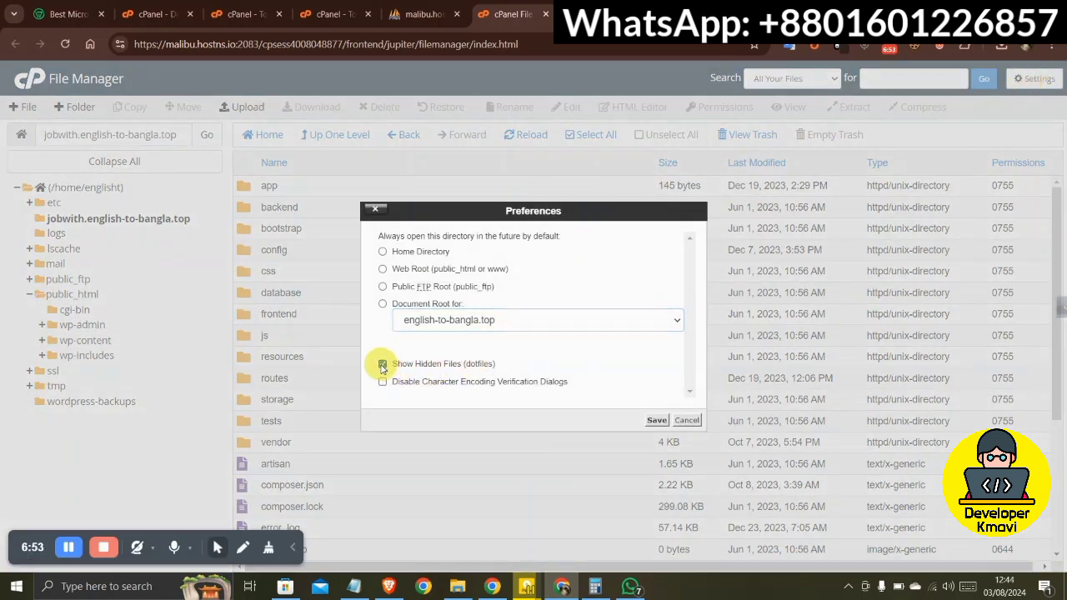
left_click(657, 421)
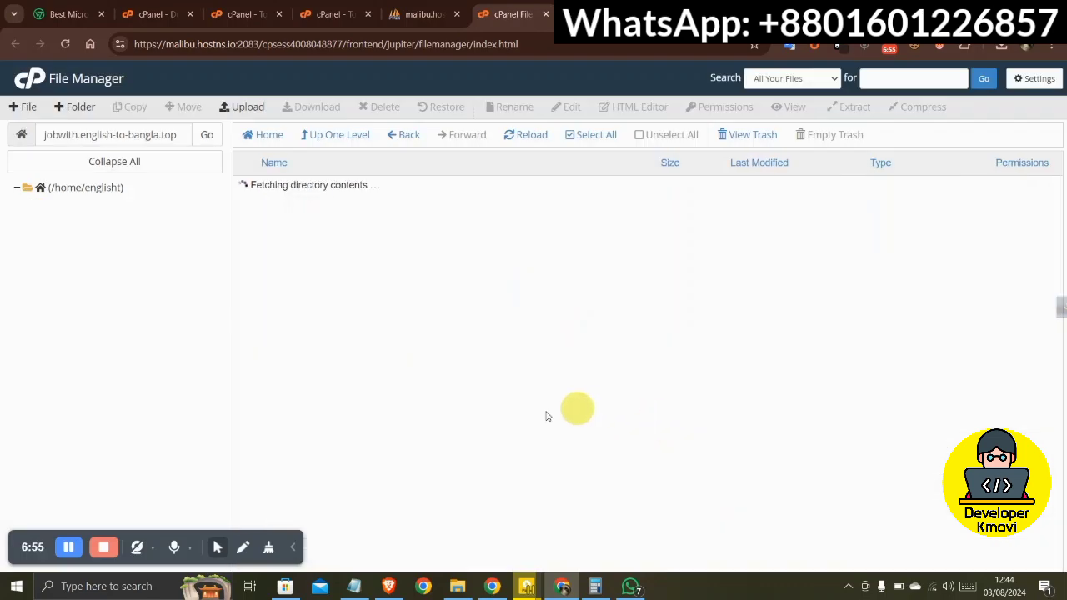
- Open the .env file in the jobwith.english-to-bangla.top folder for editing and look through its database and mail settings
scroll(503, 383, "down", 5)
scroll(333, 365, "up", 2)
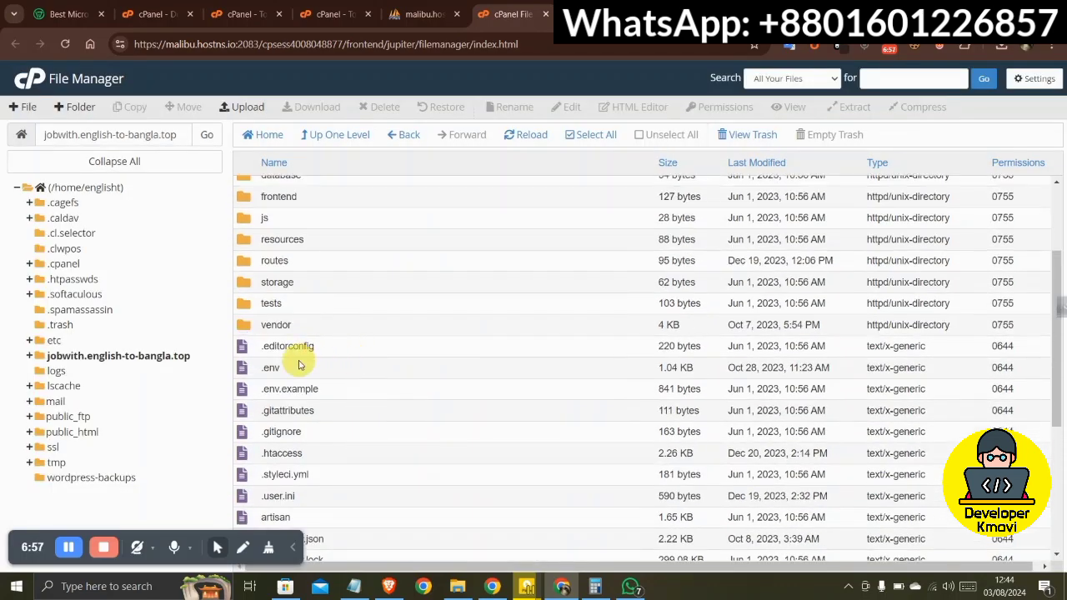
left_click(292, 370)
scroll(304, 367, "down", 2)
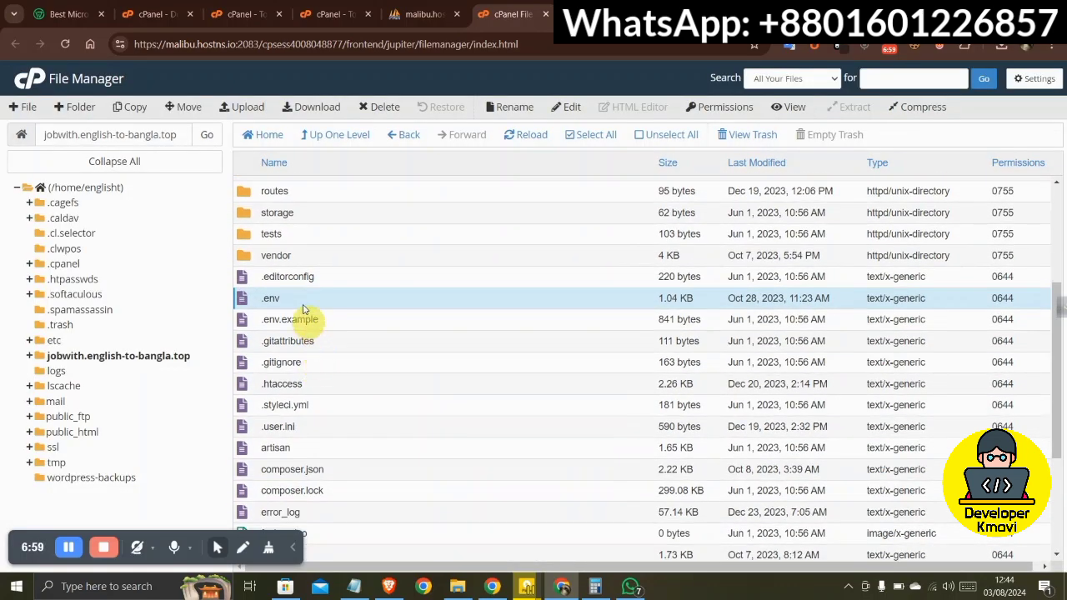
right_click(295, 303)
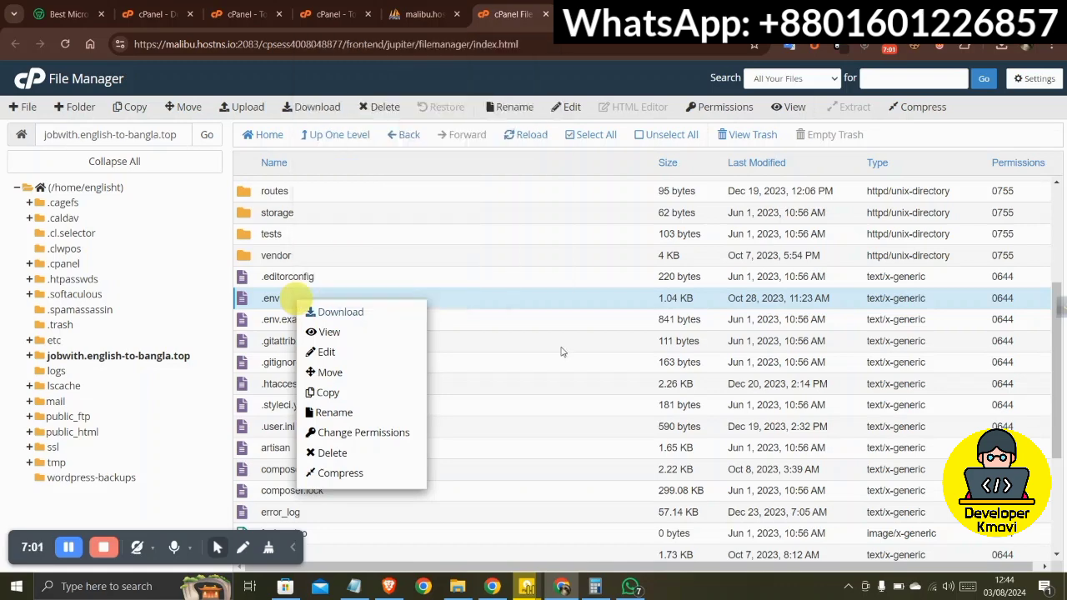
scroll(359, 359, "down", 4)
left_click(347, 364)
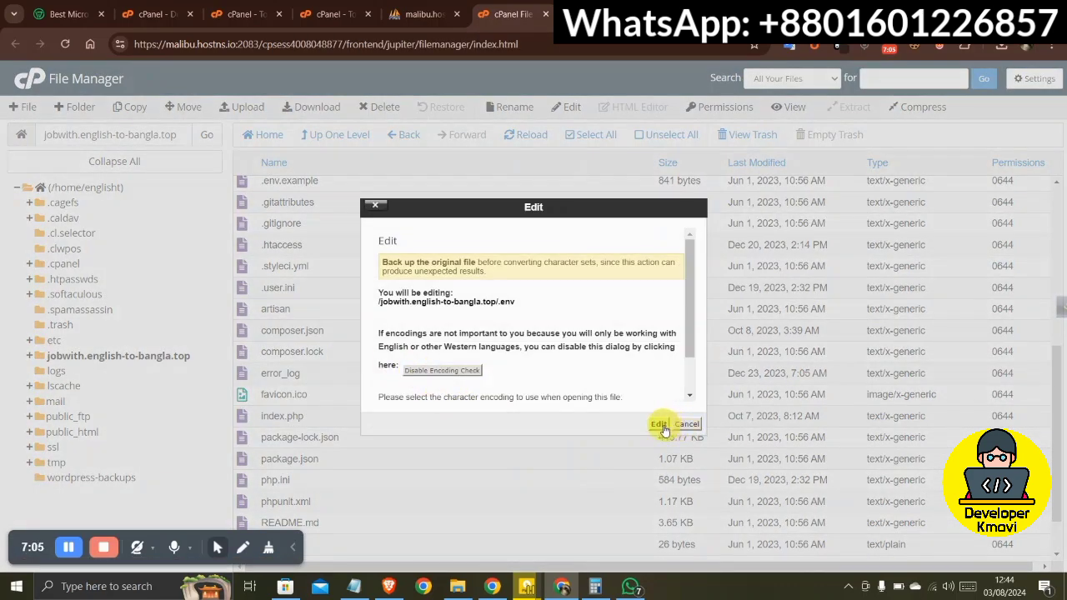
left_click(658, 424)
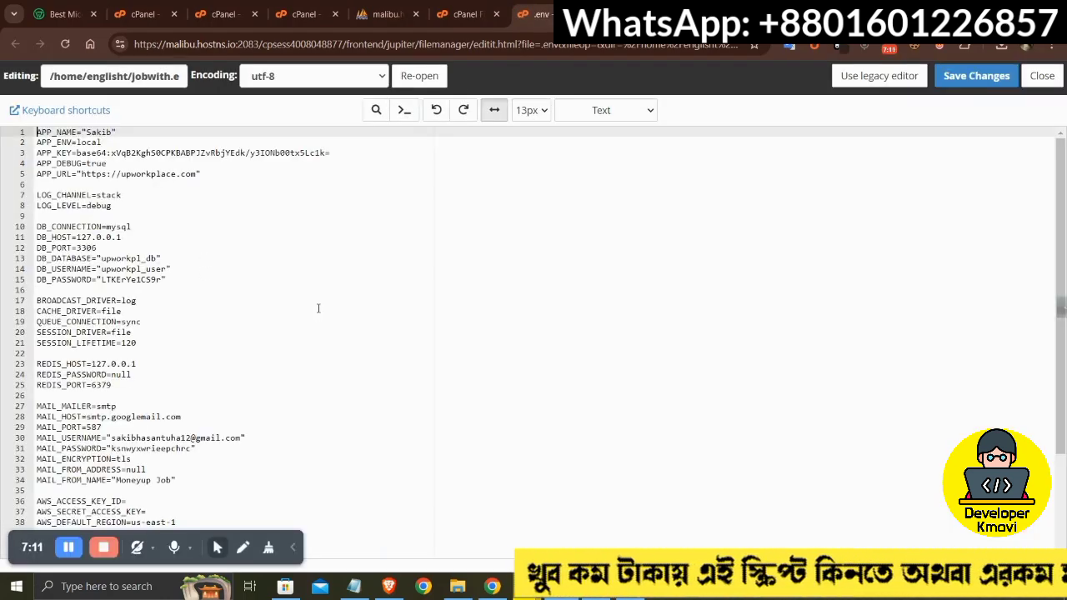
left_click(216, 548)
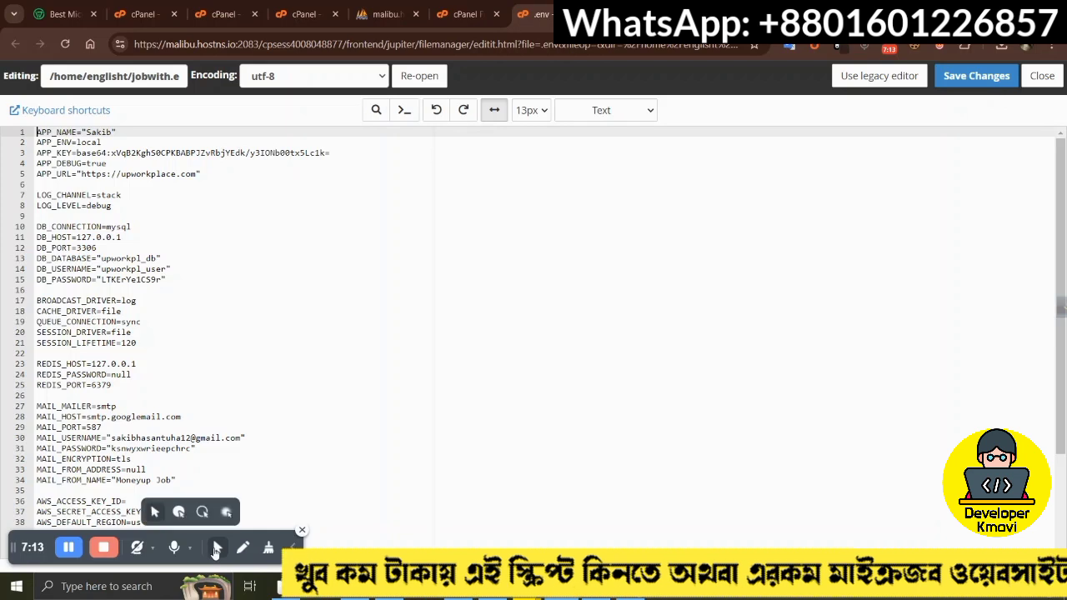
scroll(209, 367, "down", 2)
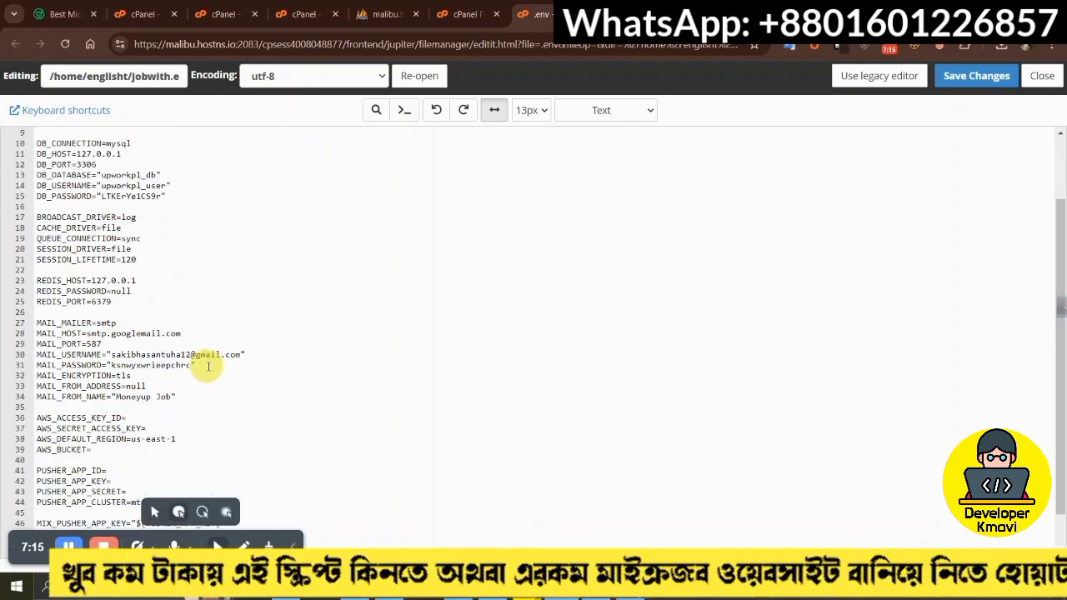
- Set DB_DATABASE and DB_USERNAME in the .env file to englisht_englisht, enter the database password in DB_PASSWORD, and save the changes
scroll(203, 366, "up", 2)
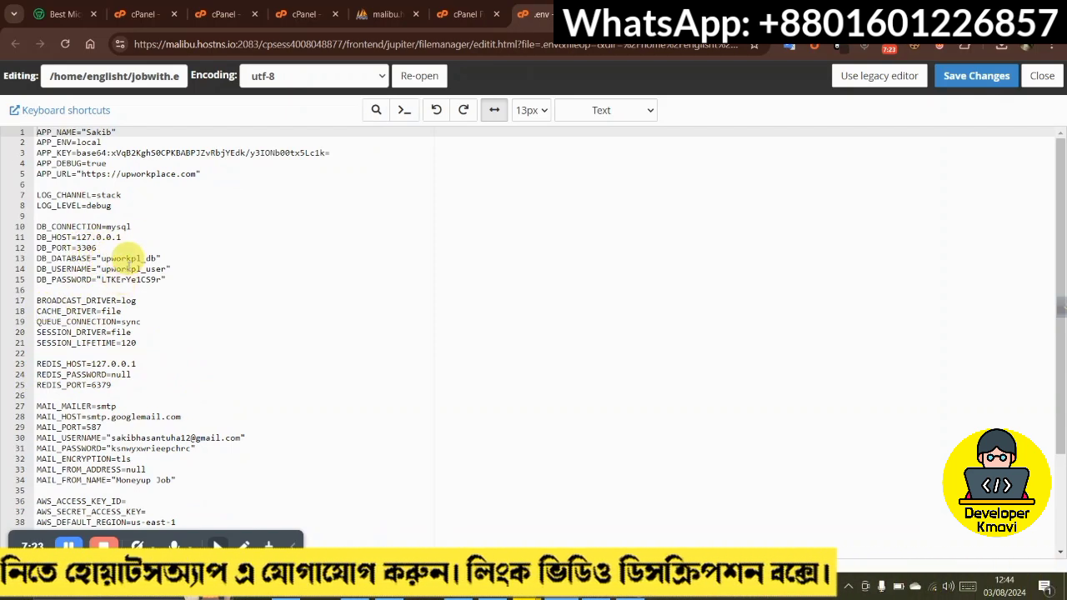
key("ctrl+plus")
key("ctrl+plus")
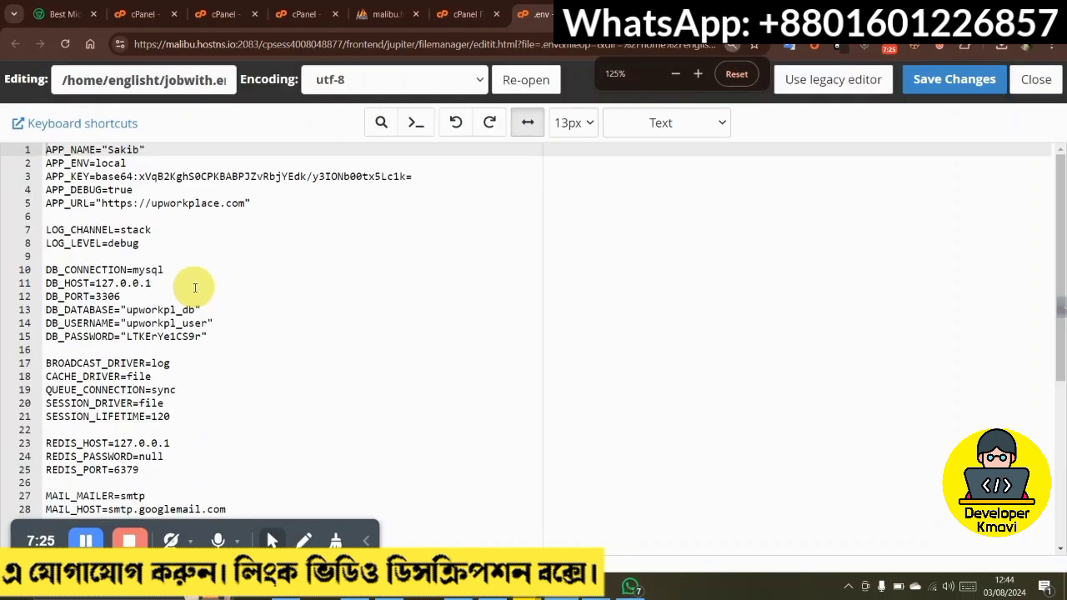
left_click(126, 309)
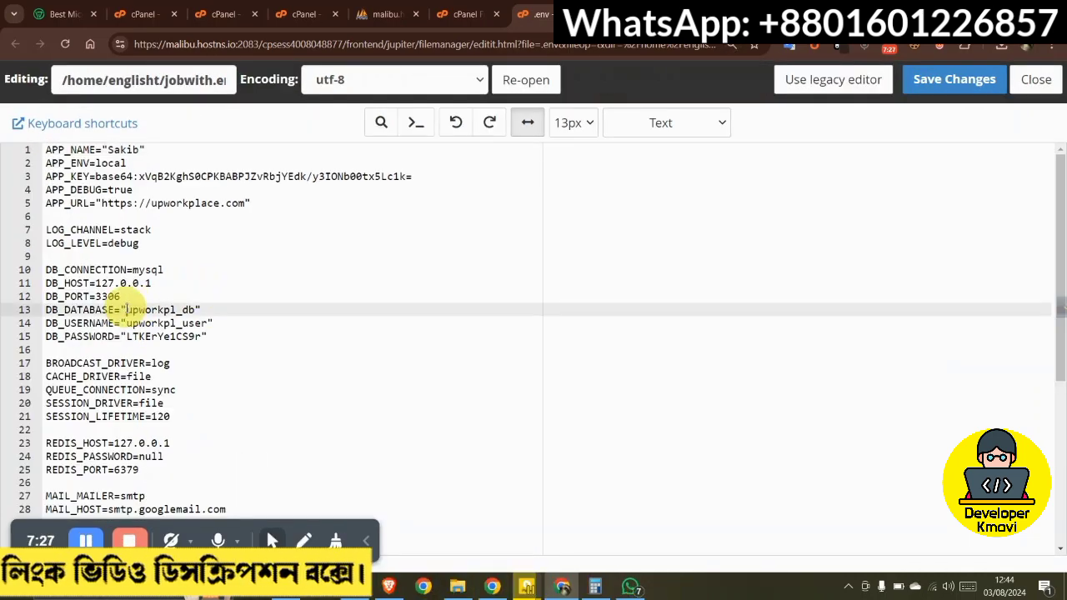
left_click_drag(127, 310, 195, 309)
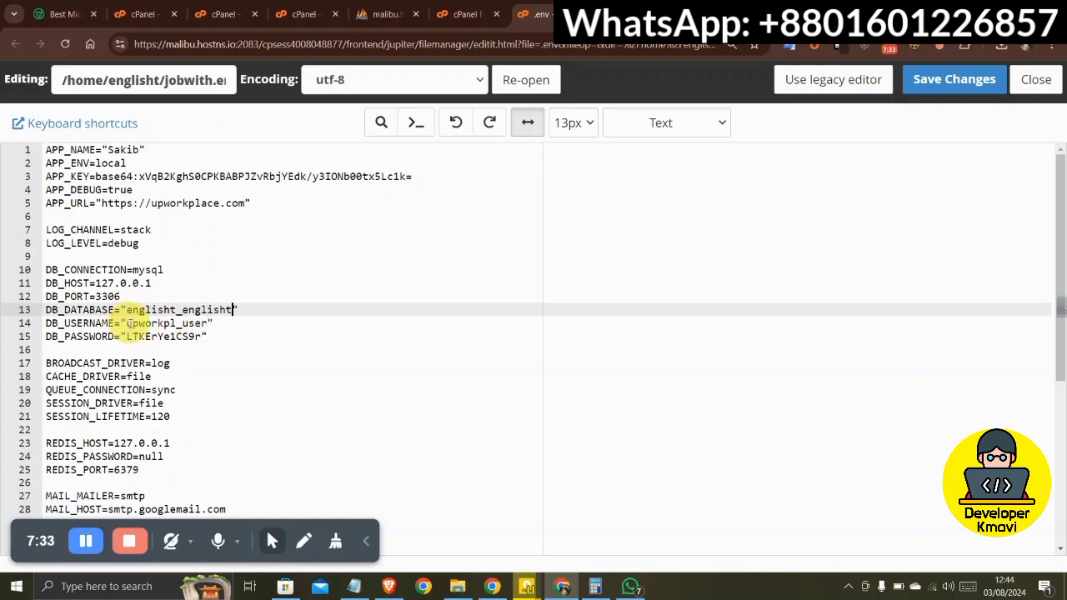
left_click_drag(127, 323, 155, 324)
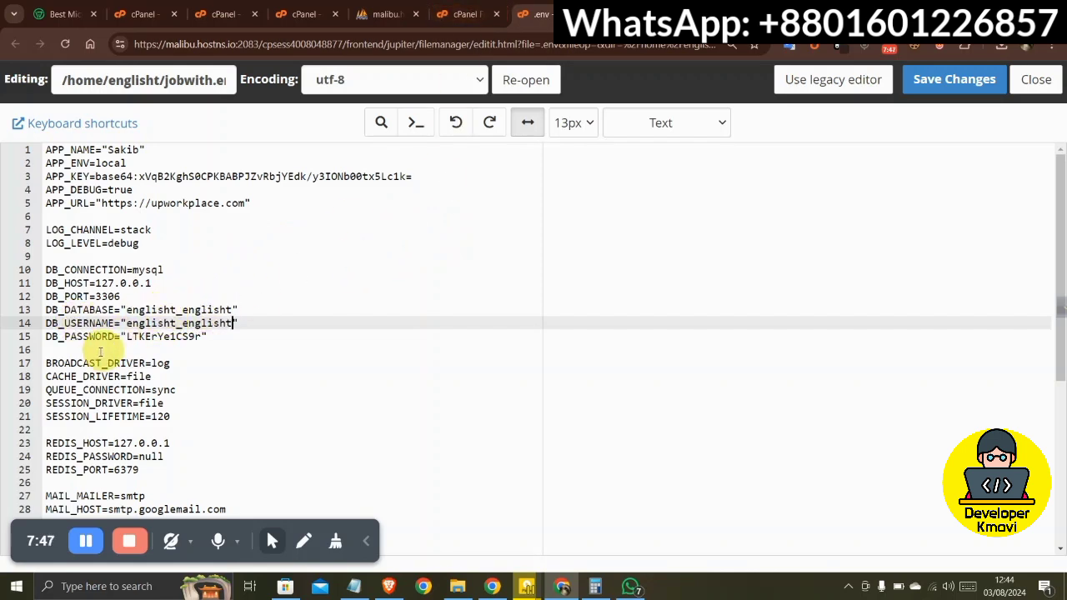
left_click(127, 337)
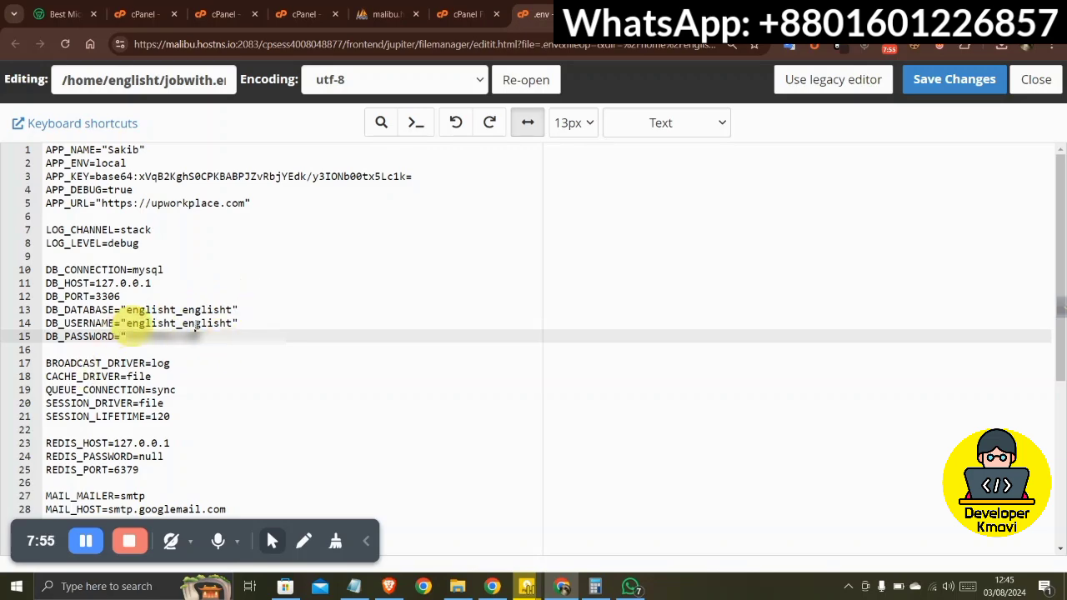
left_click(927, 79)
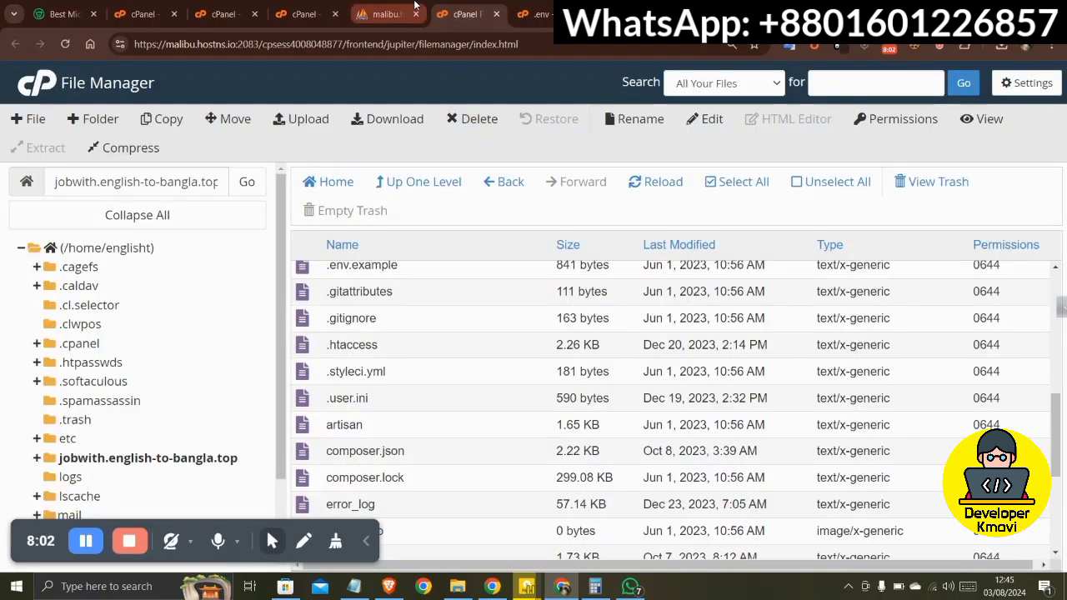
- Copy the folder name jobwith.english-to-bangla.top from the File Manager and open that address in a new browser tab
left_click(385, 14)
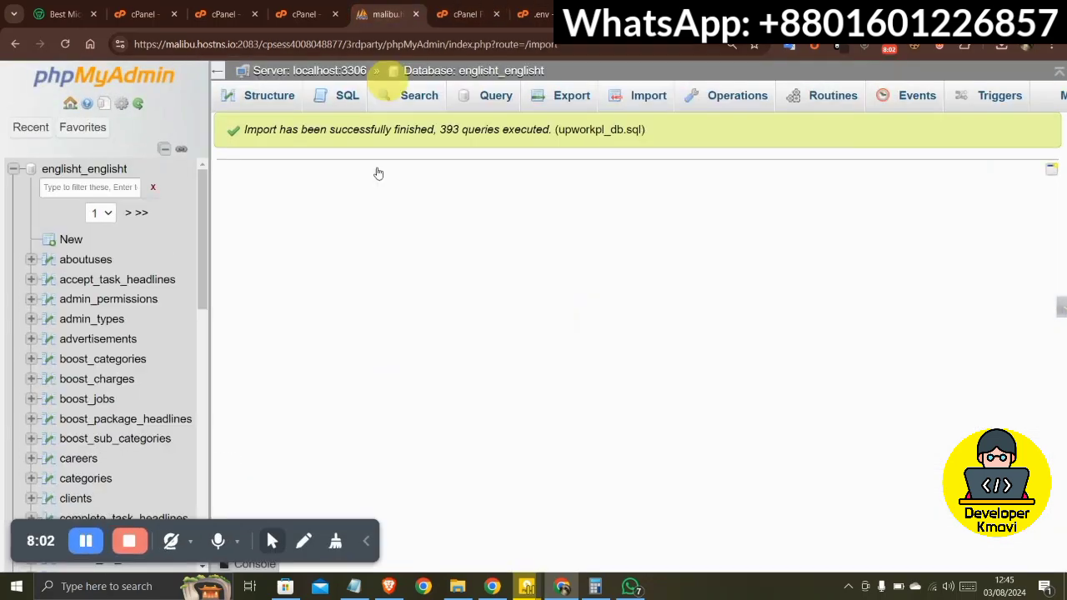
left_click(463, 14)
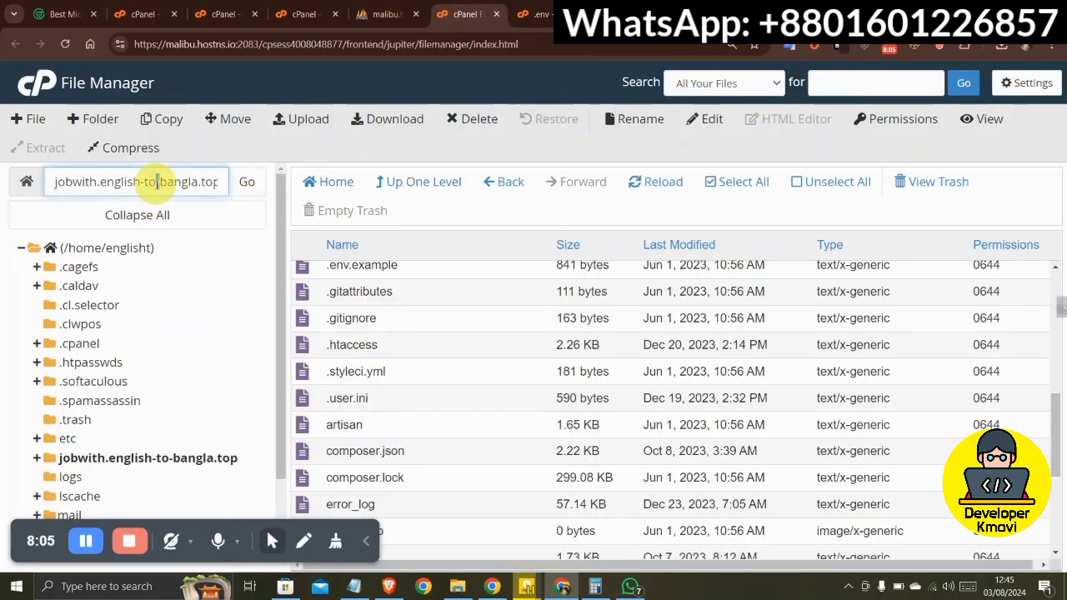
triple_click(157, 182)
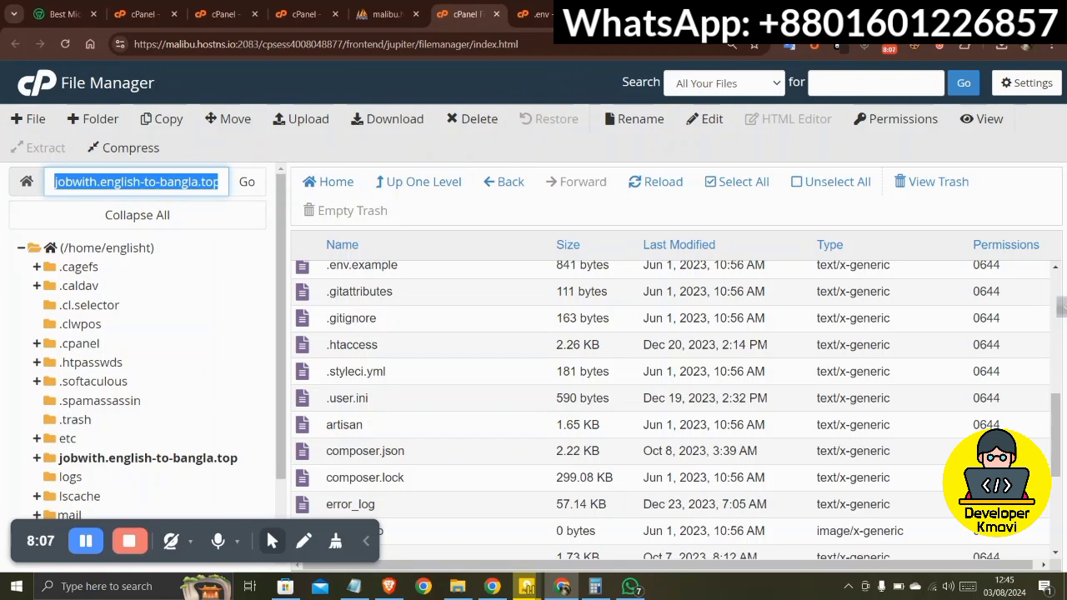
key("ctrl+c")
key("ctrl+t")
key("ctrl+v")
key("Return")
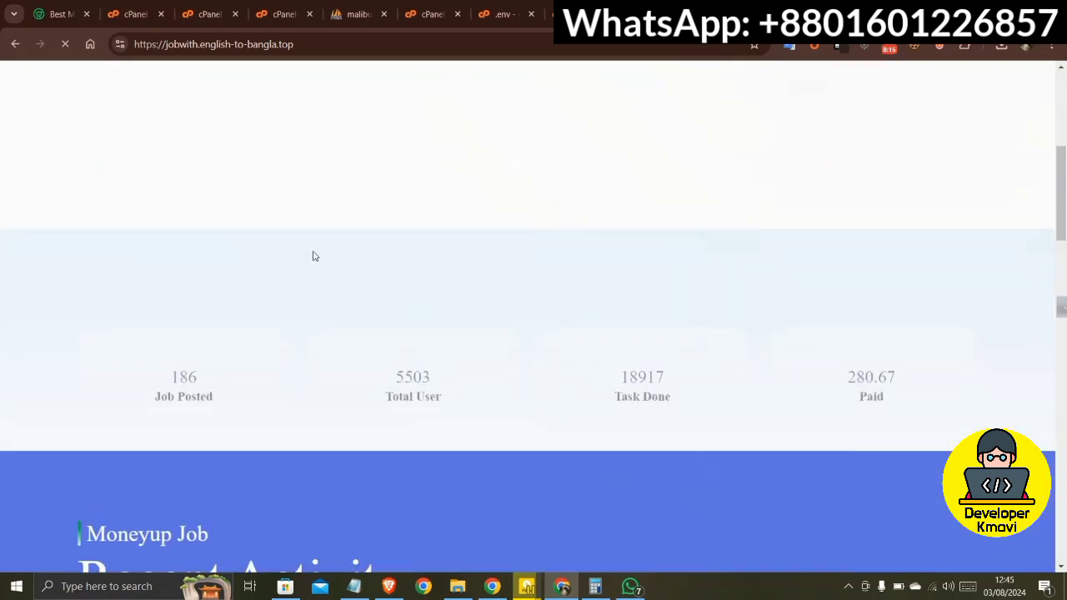
- Examine the installed site's homepage, including the statistics, recent activity and referral sections
scroll(640, 236, "down", 3)
scroll(640, 236, "down", 20)
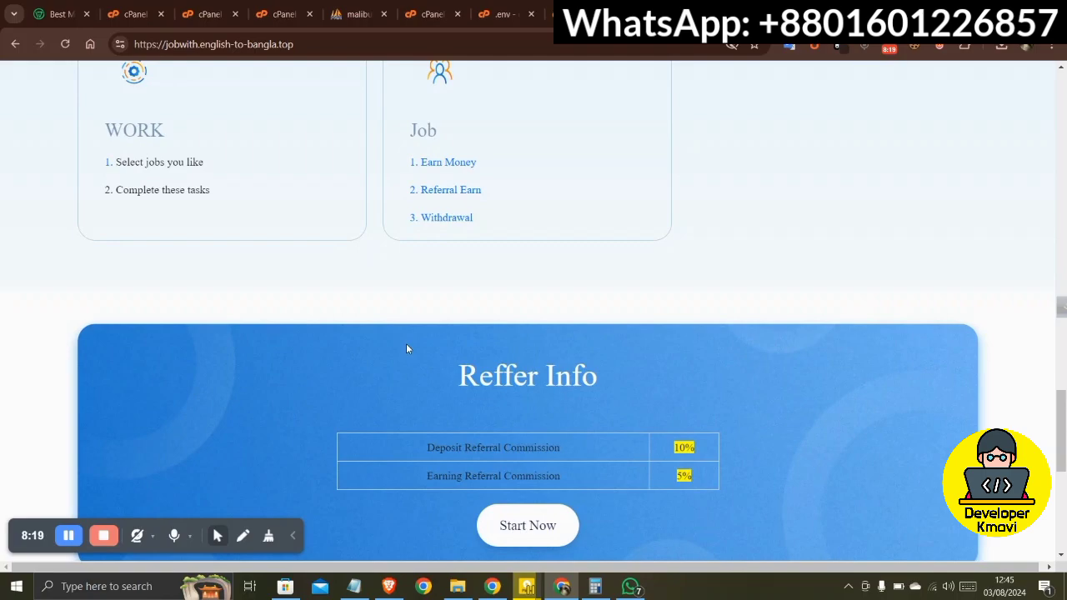
scroll(342, 321, "up", 15)
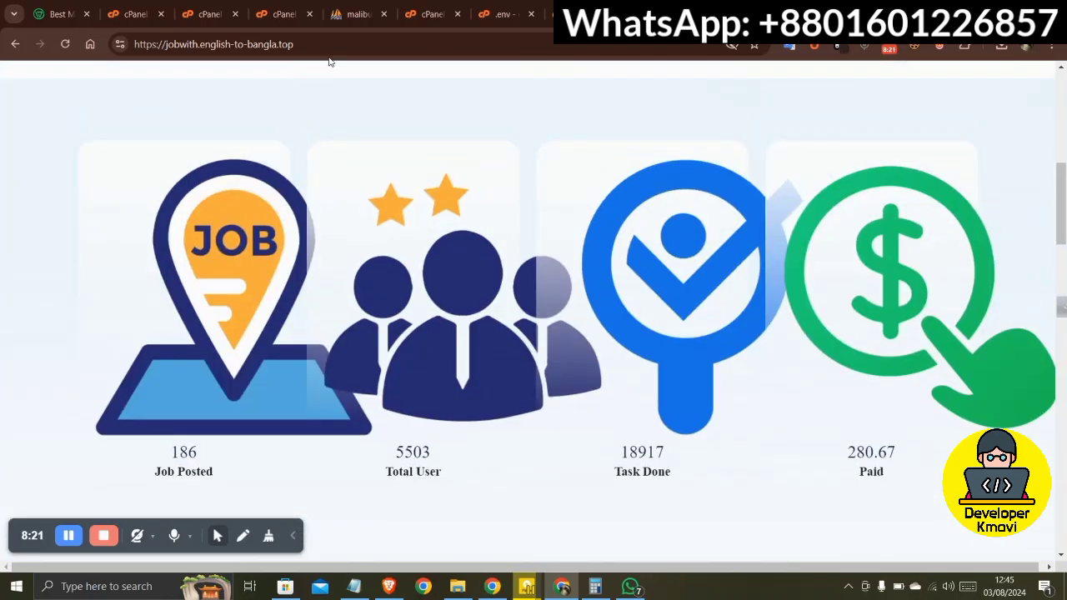
scroll(359, 158, "up", 5)
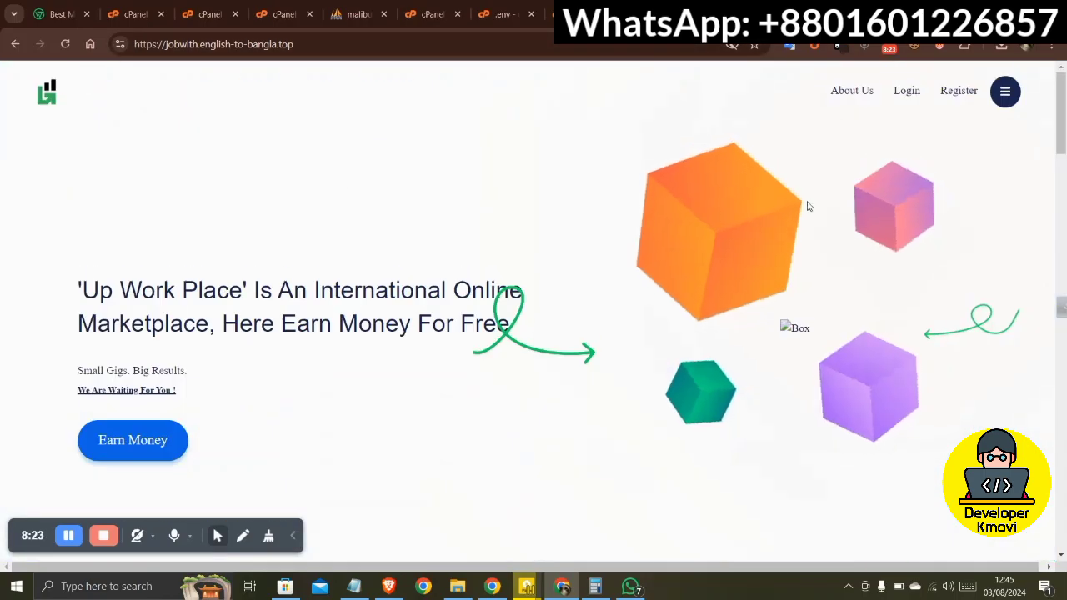
scroll(806, 206, "down", 15)
scroll(269, 470, "up", 5)
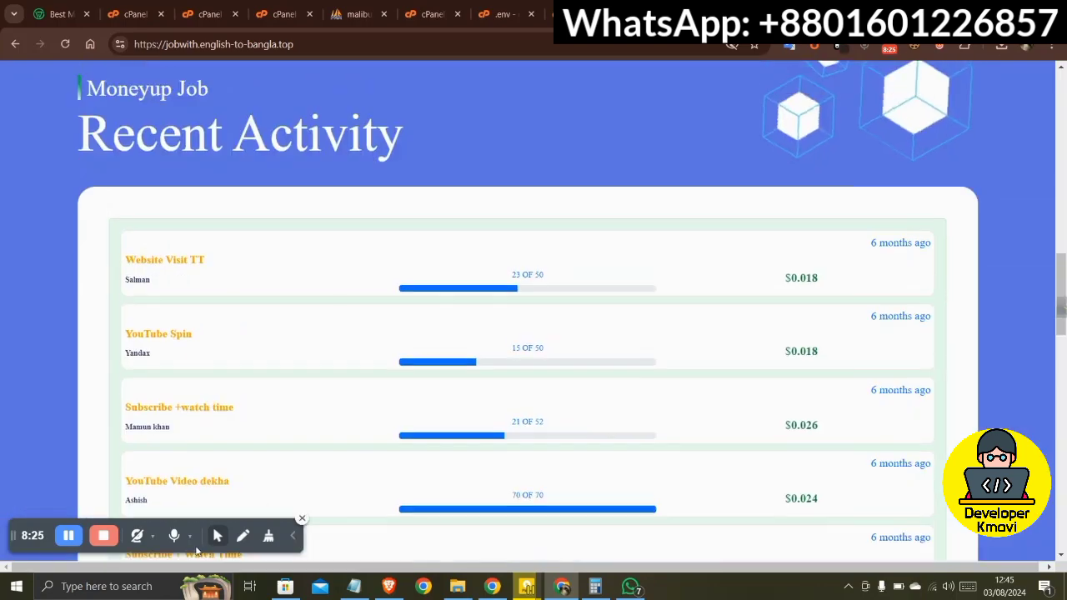
left_click(215, 536)
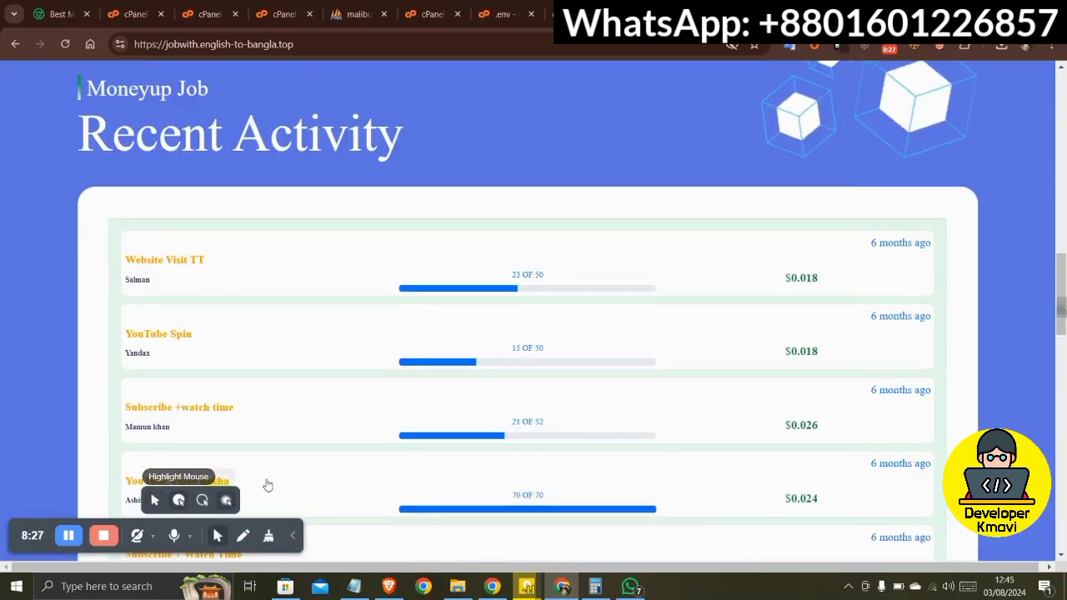
scroll(500, 312, "up", 10)
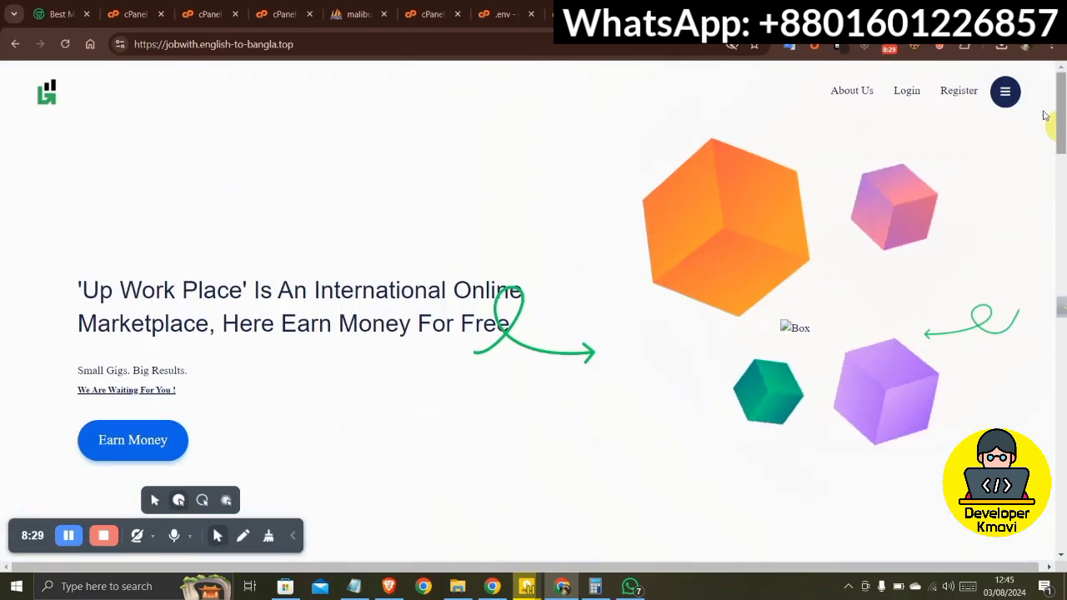
- Open the site's login page and look over its sign-in form
left_click(907, 92)
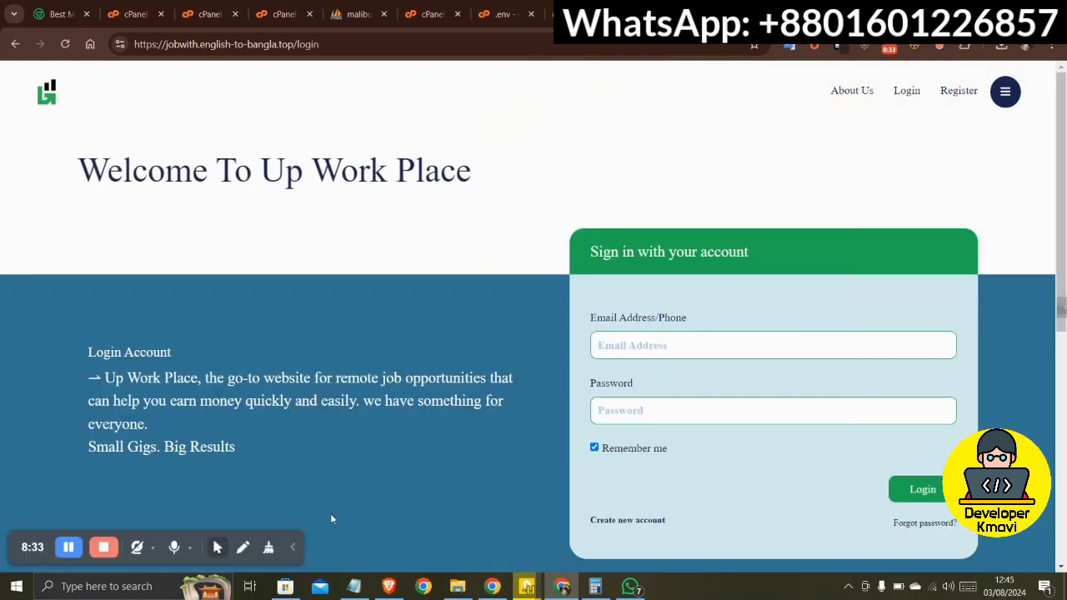
left_click(621, 348)
scroll(663, 346, "down", 3)
scroll(658, 350, "up", 3)
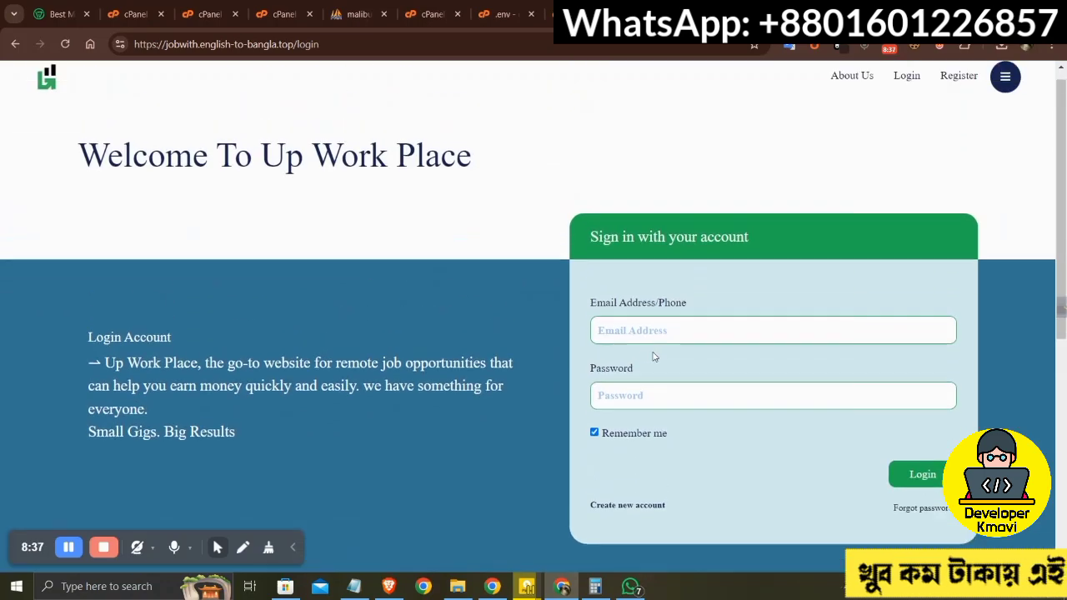
scroll(99, 497, "down", 1)
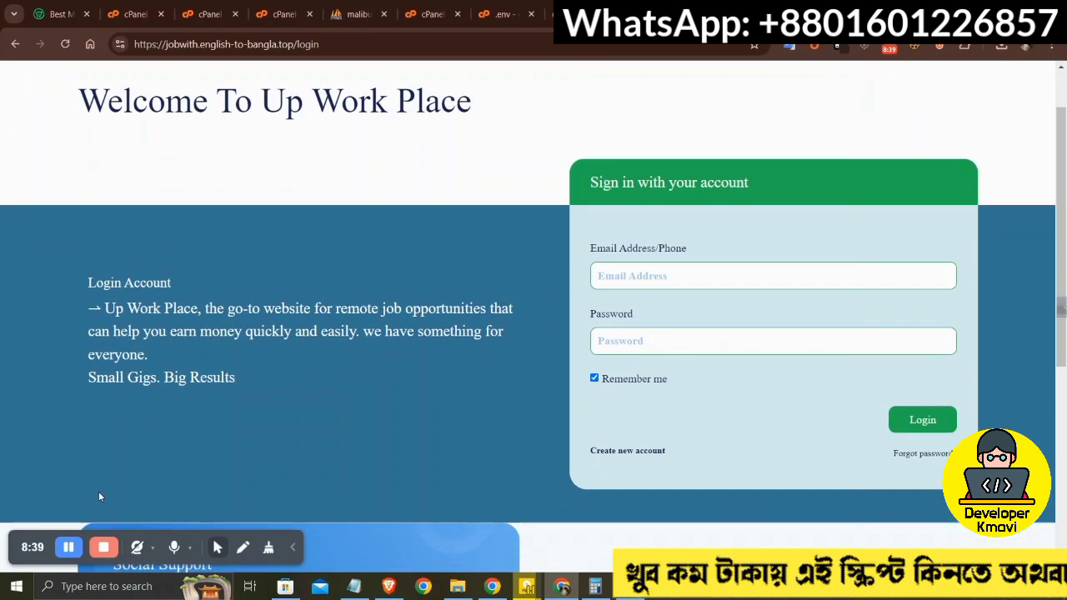
scroll(389, 487, "up", 1)
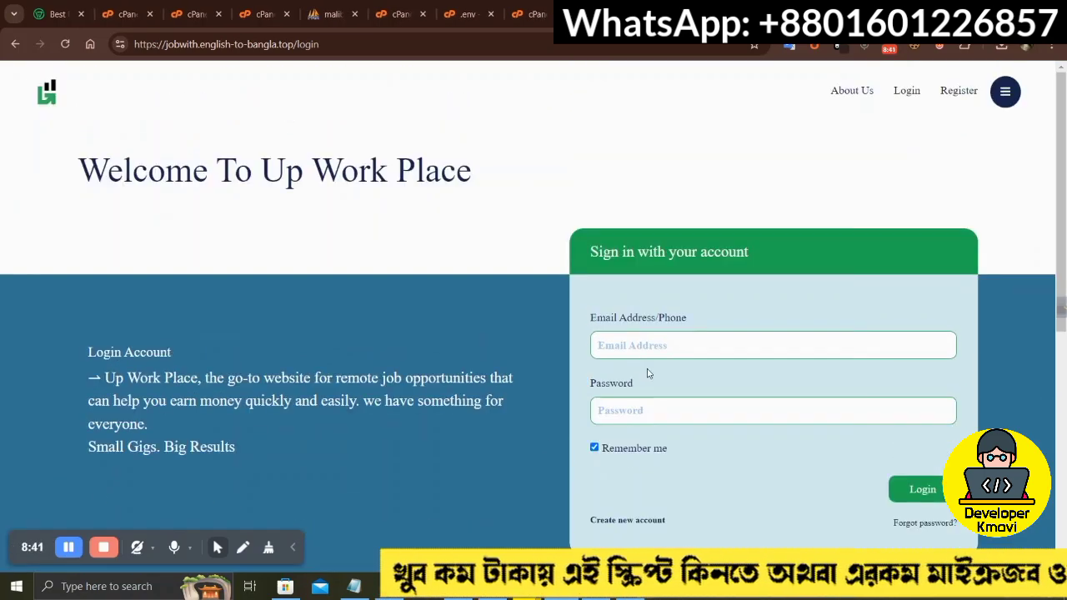
scroll(649, 373, "down", 2)
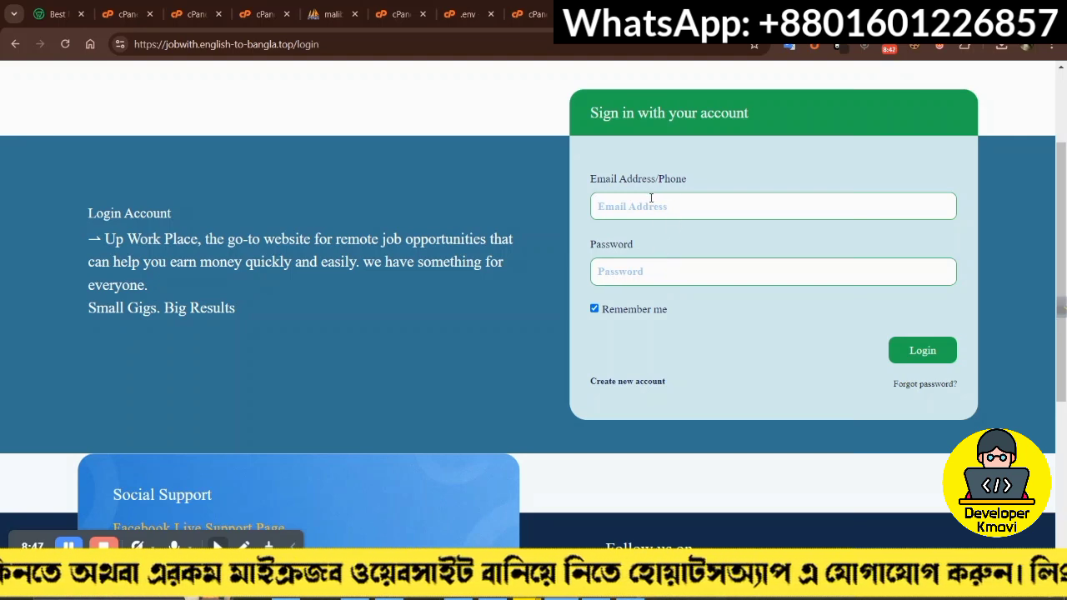
- Sign in with the admin account's e-mail and password, and save the login in the browser
left_click(651, 198)
key("ctrl+v")
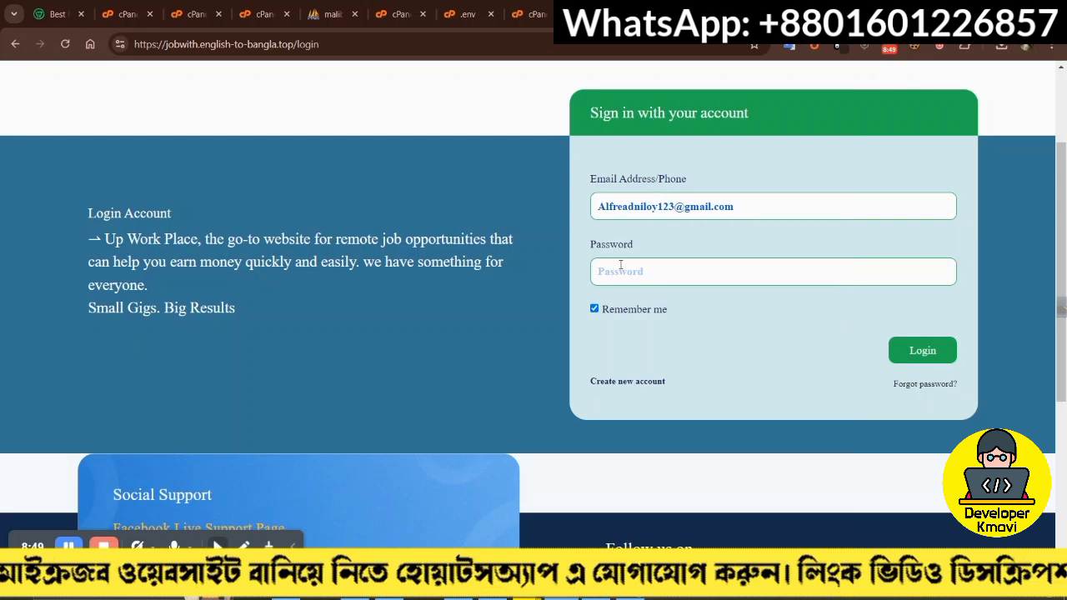
left_click(622, 264)
type("••••••")
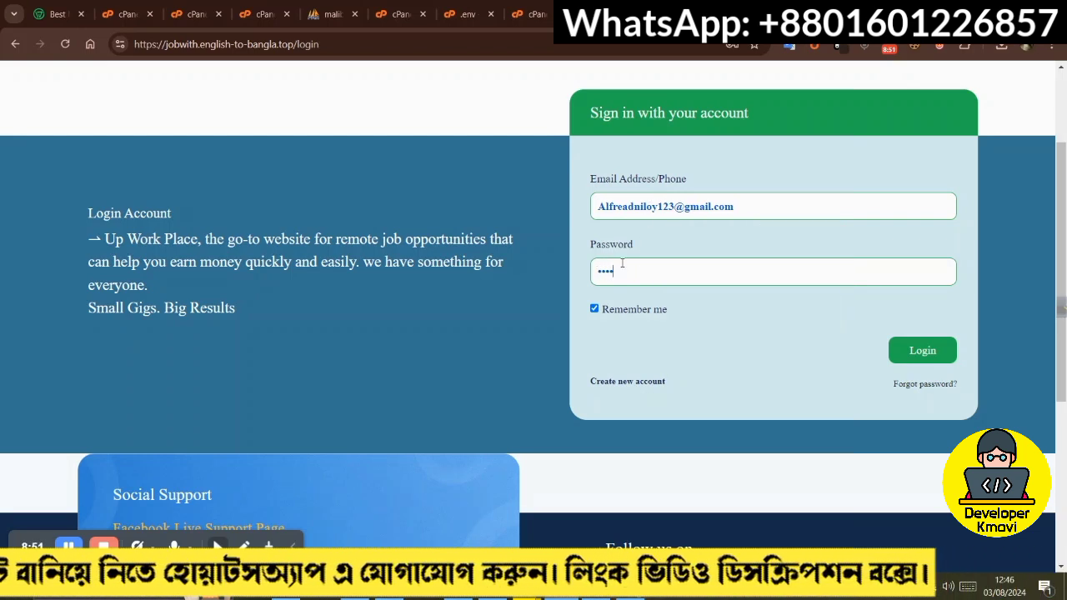
left_click(923, 350)
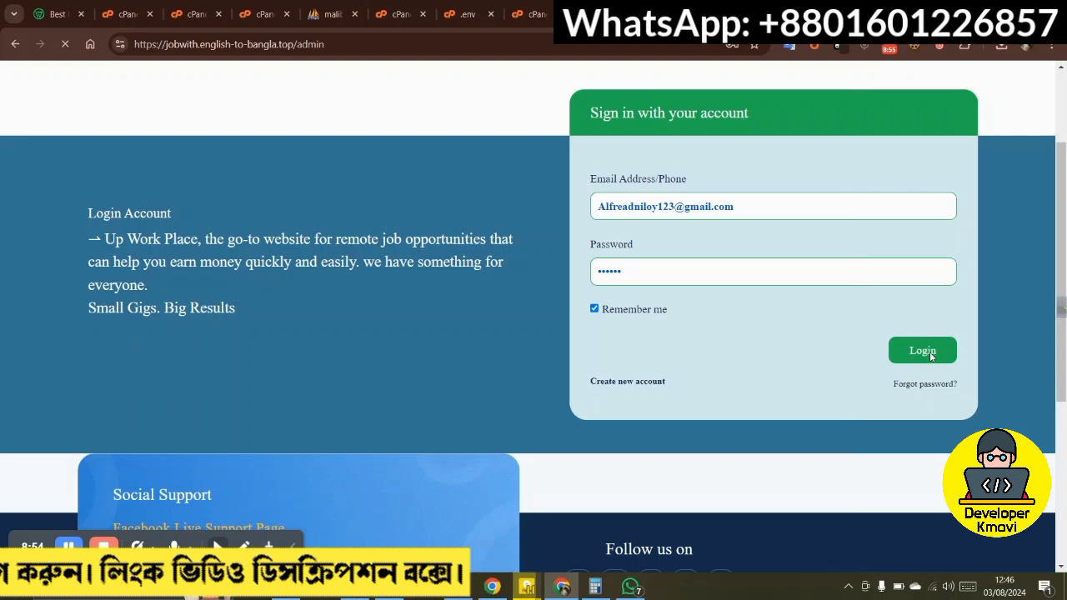
scroll(192, 285, "down", 2)
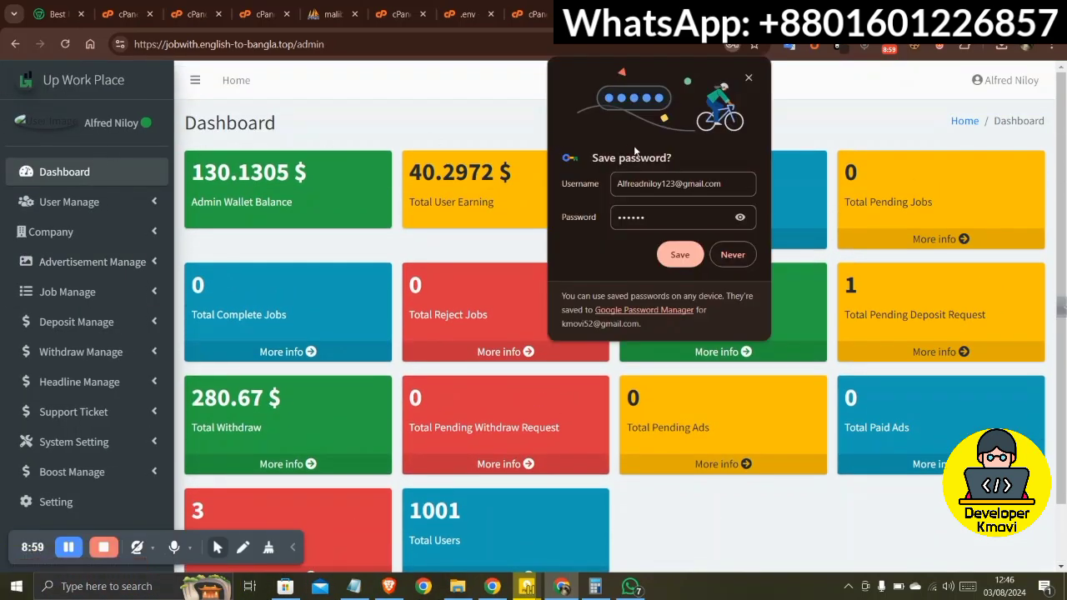
left_click(672, 255)
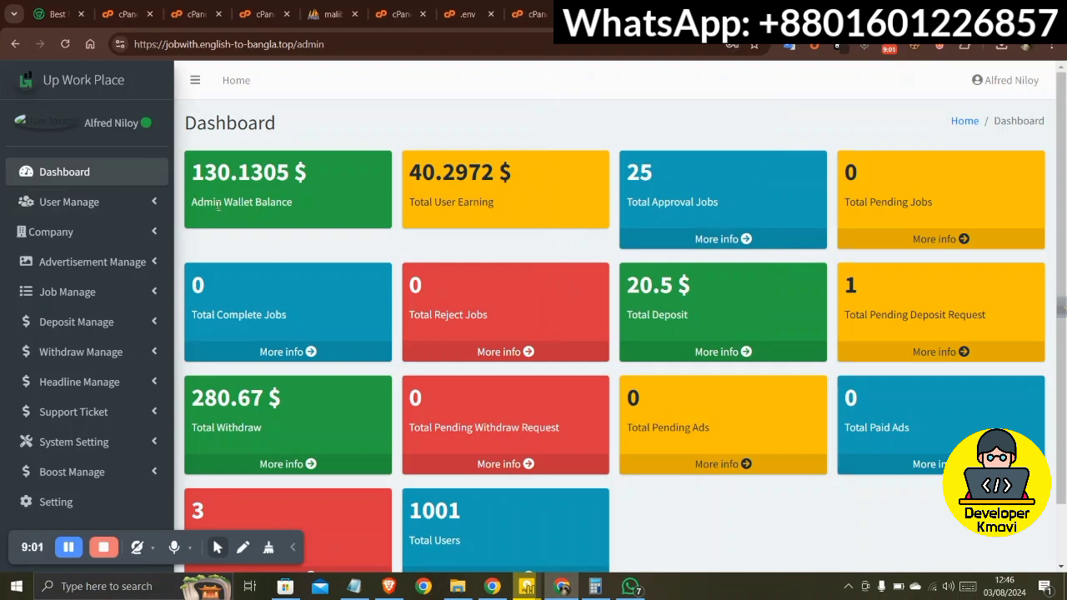
scroll(218, 205, "down", 1)
scroll(148, 288, "up", 1)
left_click(641, 15)
key("ctrl+v")
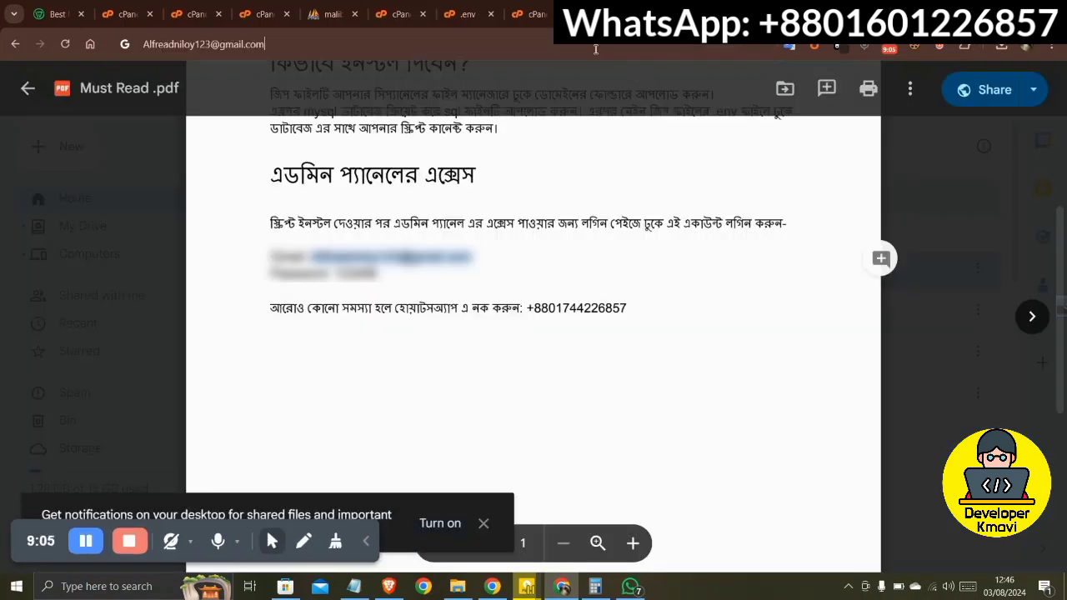
key("Return")
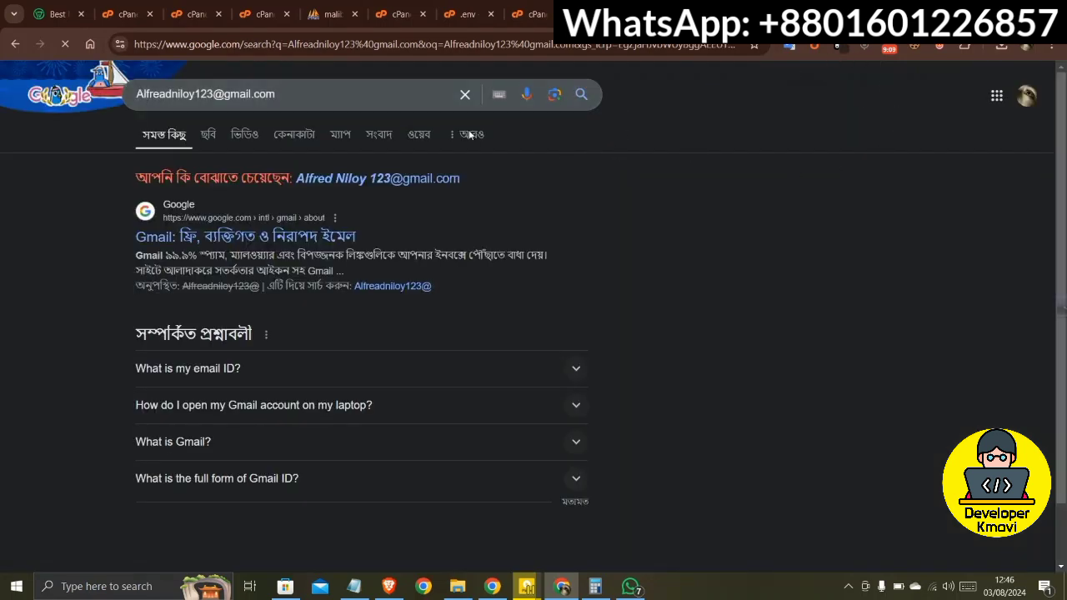
scroll(219, 245, "down", 1)
- Replace the search page with the jobwith.english-to-bangla.top admin dashboard, using the site address from the clipboard history
left_click(219, 43)
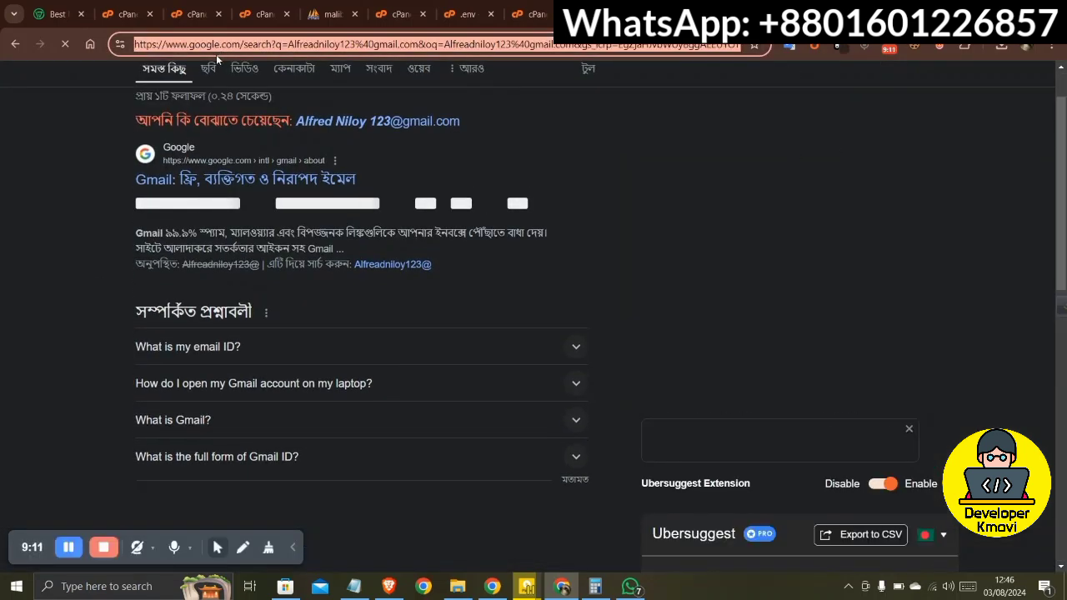
key("super+v")
left_click(199, 149)
key("Return")
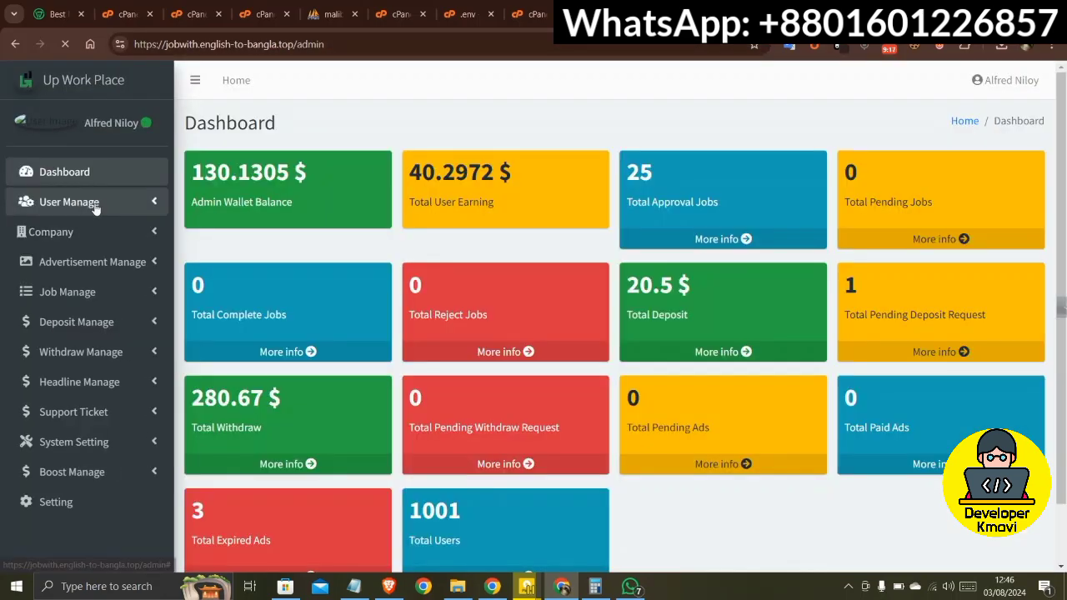
- Open the website settings from the admin dashboard and examine the Website Info form's title, contact, job cost, commission and meta fields
scroll(86, 299, "down", 1)
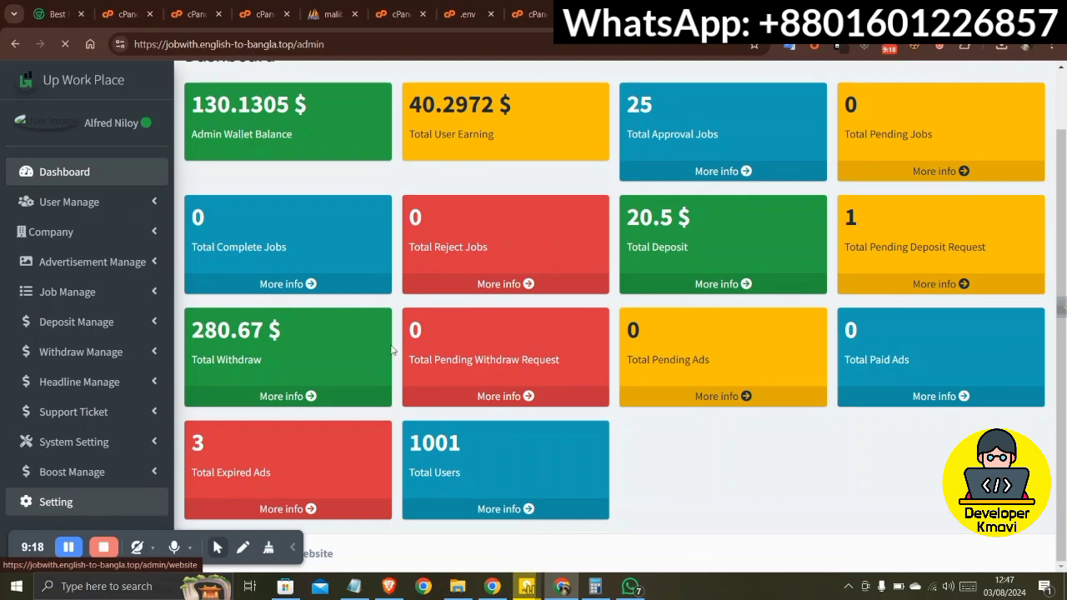
scroll(649, 271, "down", 5)
scroll(642, 288, "up", 5)
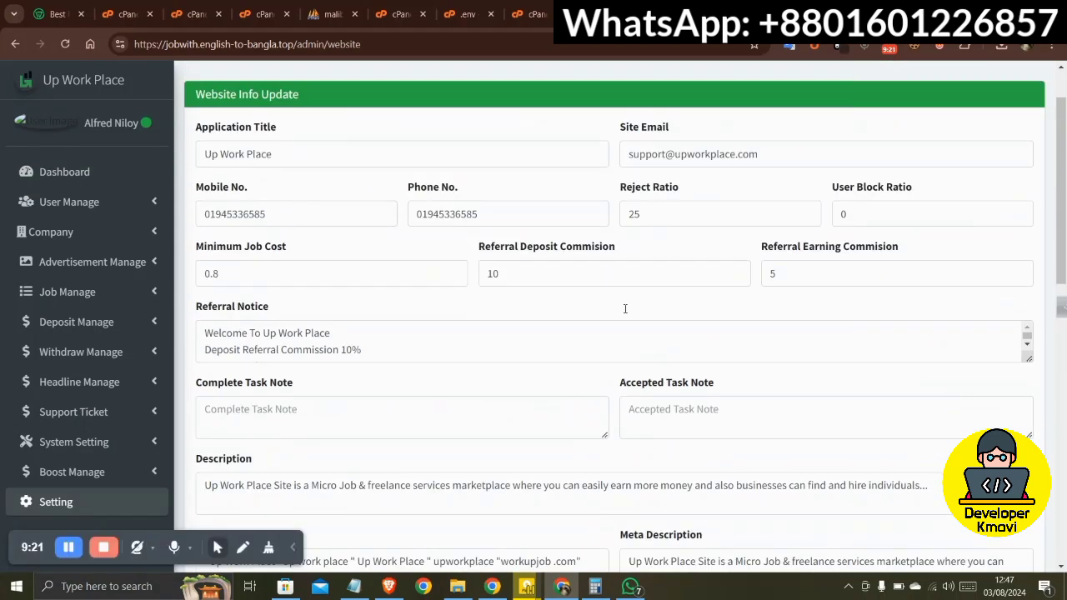
triple_click(306, 221)
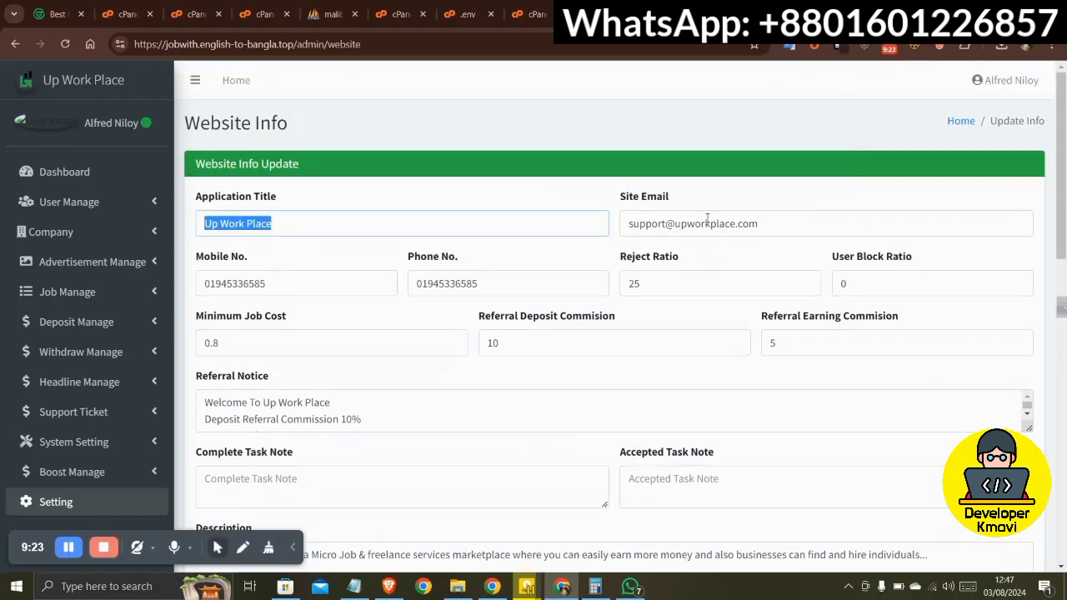
scroll(764, 230, "down", 2)
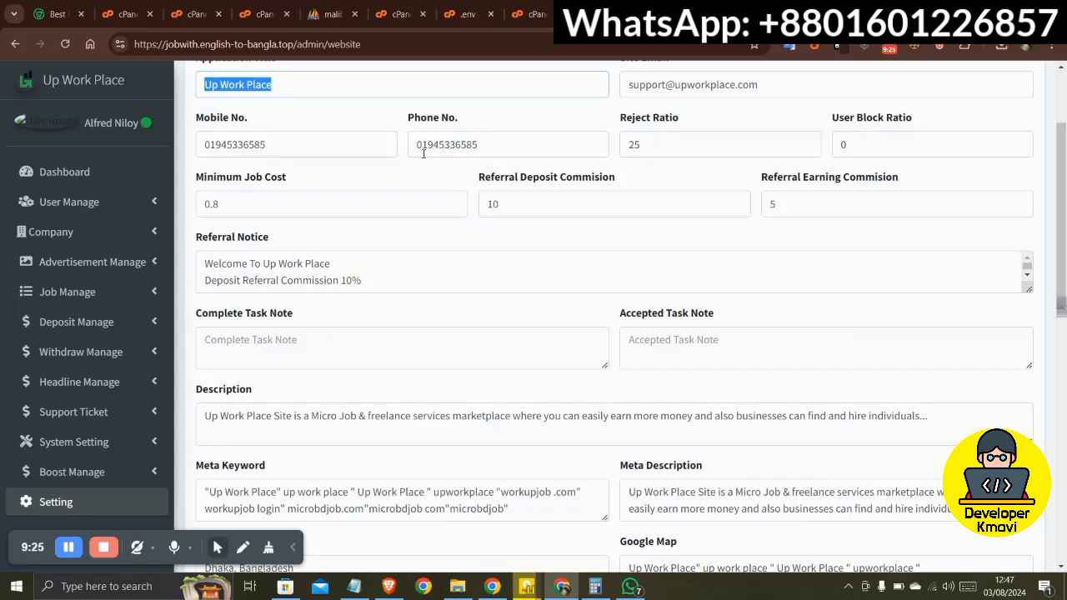
left_click_drag(207, 204, 471, 200)
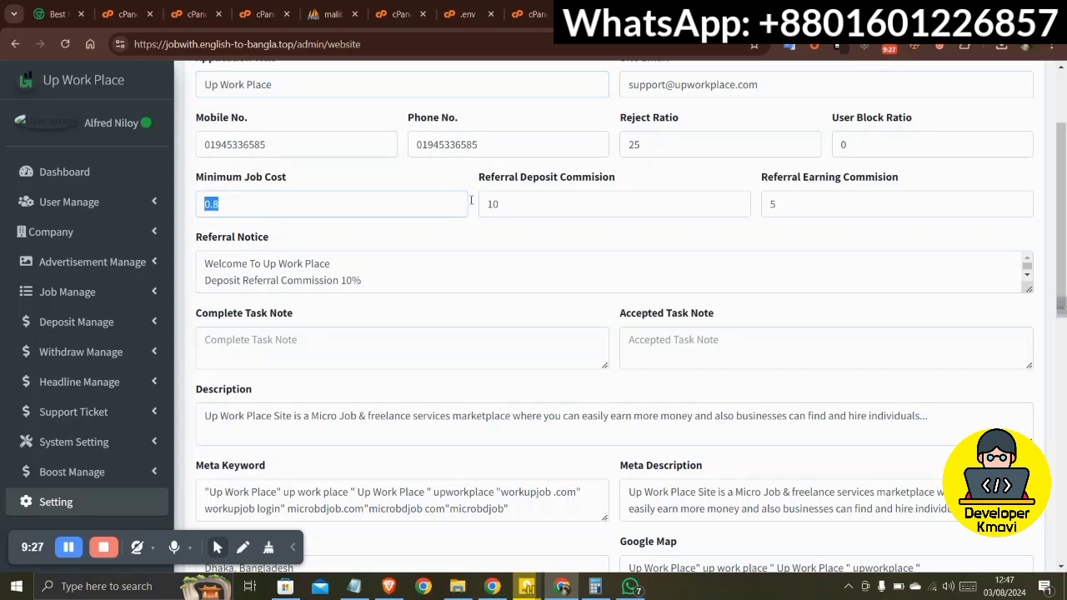
scroll(641, 194, "down", 4)
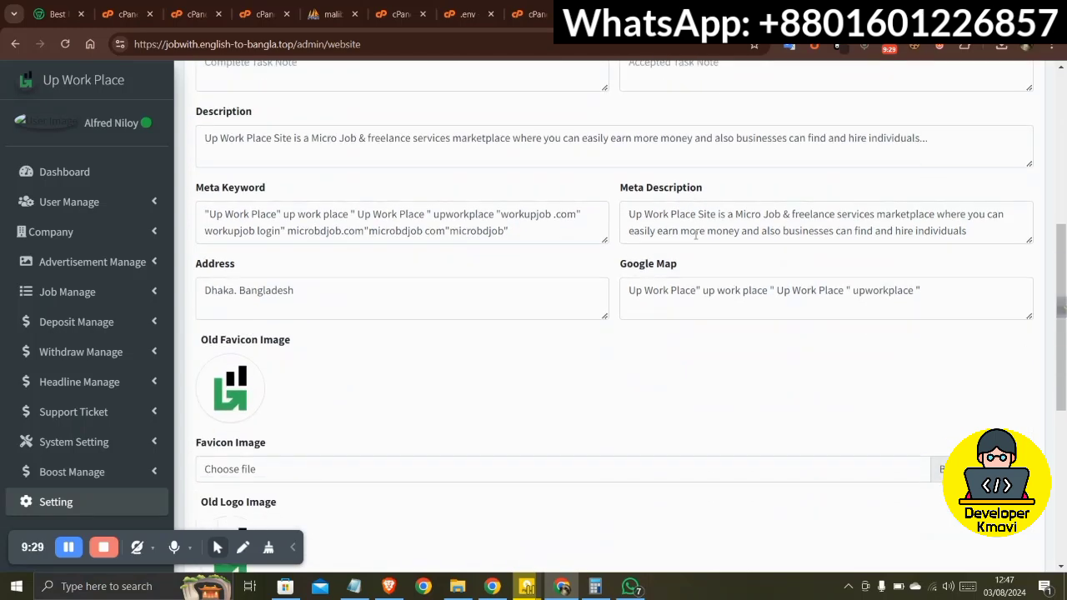
scroll(693, 191, "up", 6)
scroll(136, 295, "down", 4)
scroll(136, 234, "up", 4)
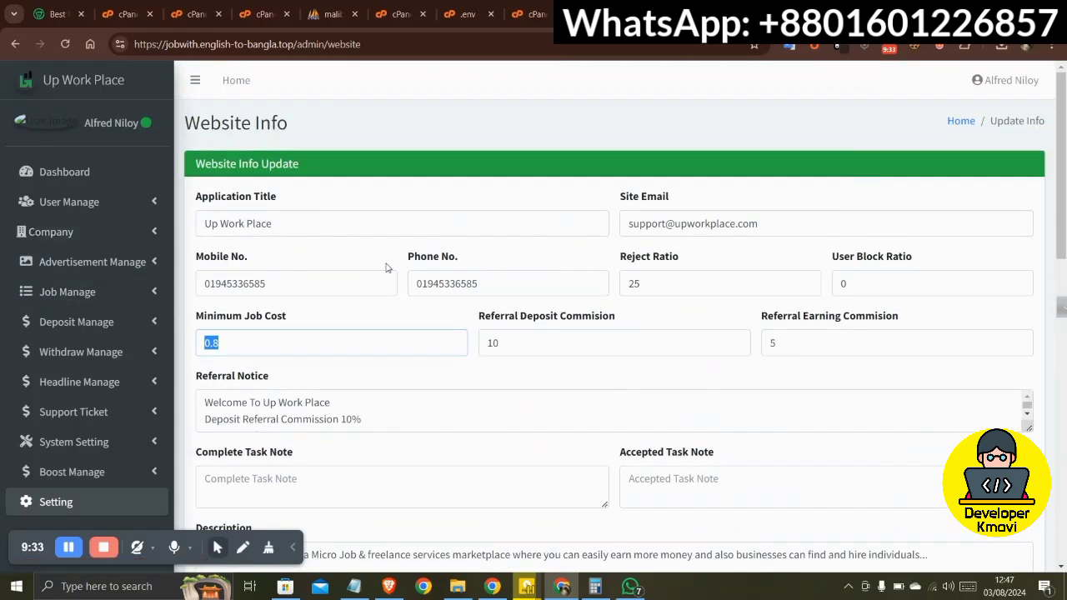
- Expand the Company section and examine the Website Info form down to the favicon, logo and social link fields
left_click(158, 231)
scroll(72, 333, "down", 4)
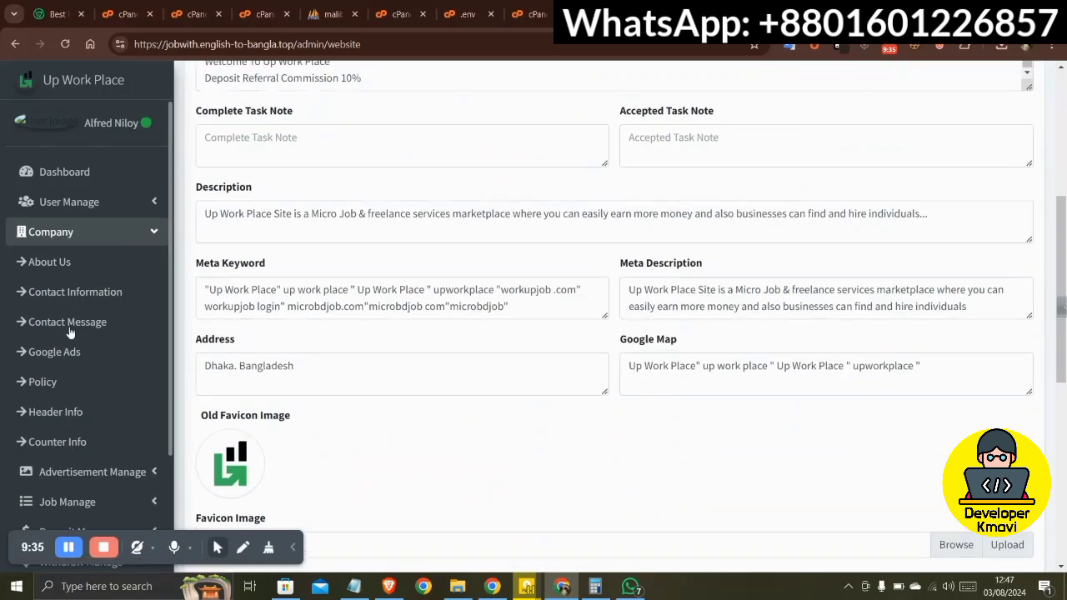
scroll(67, 307, "up", 4)
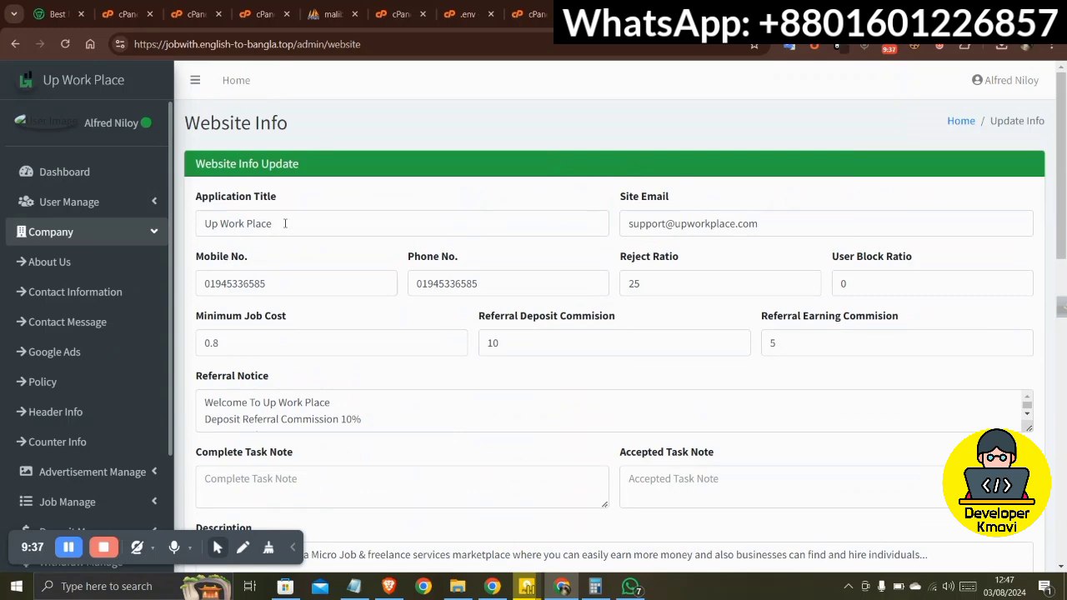
scroll(579, 338, "down", 4)
scroll(338, 350, "up", 4)
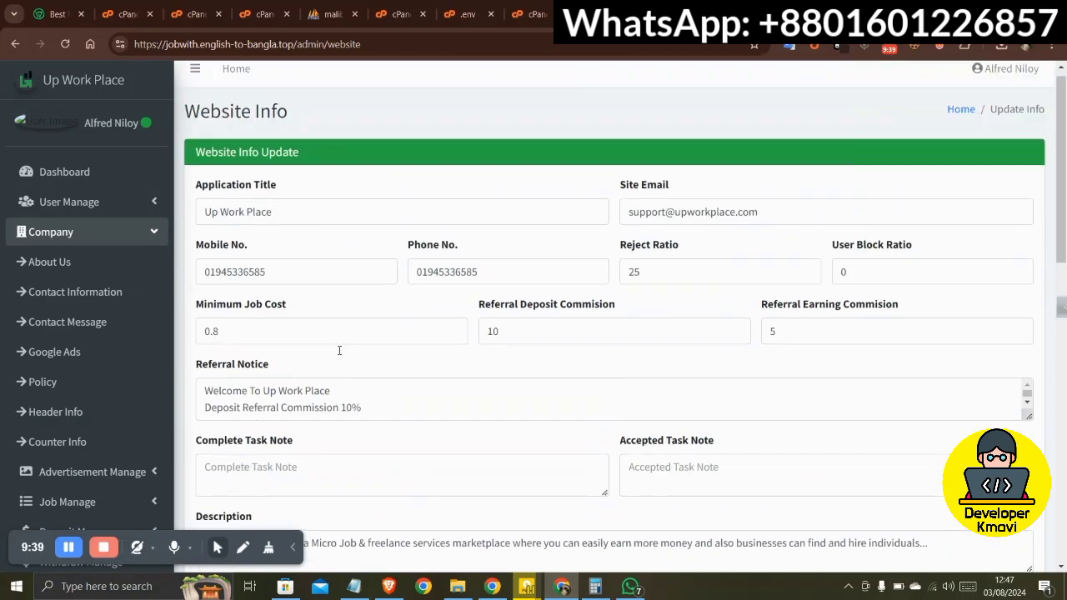
scroll(251, 296, "down", 7)
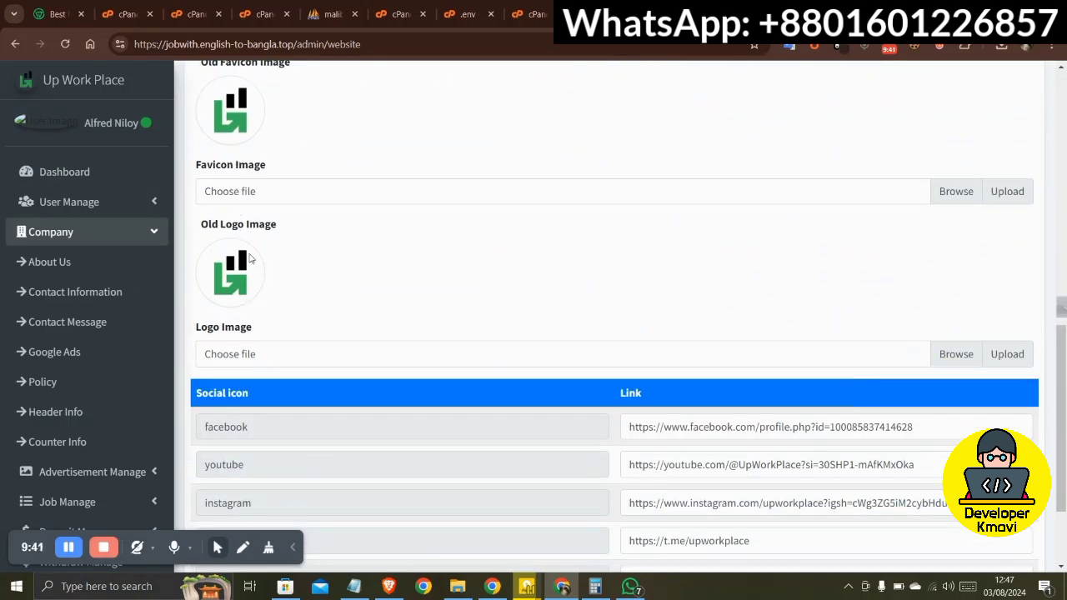
scroll(313, 285, "down", 2)
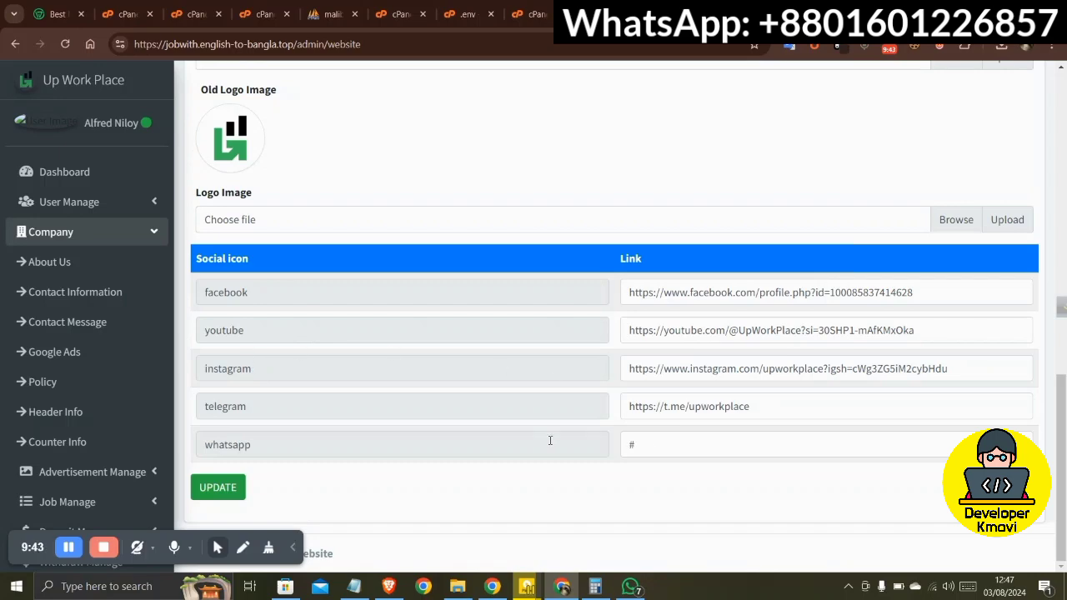
scroll(550, 440, "up", 5)
scroll(100, 400, "down", 3)
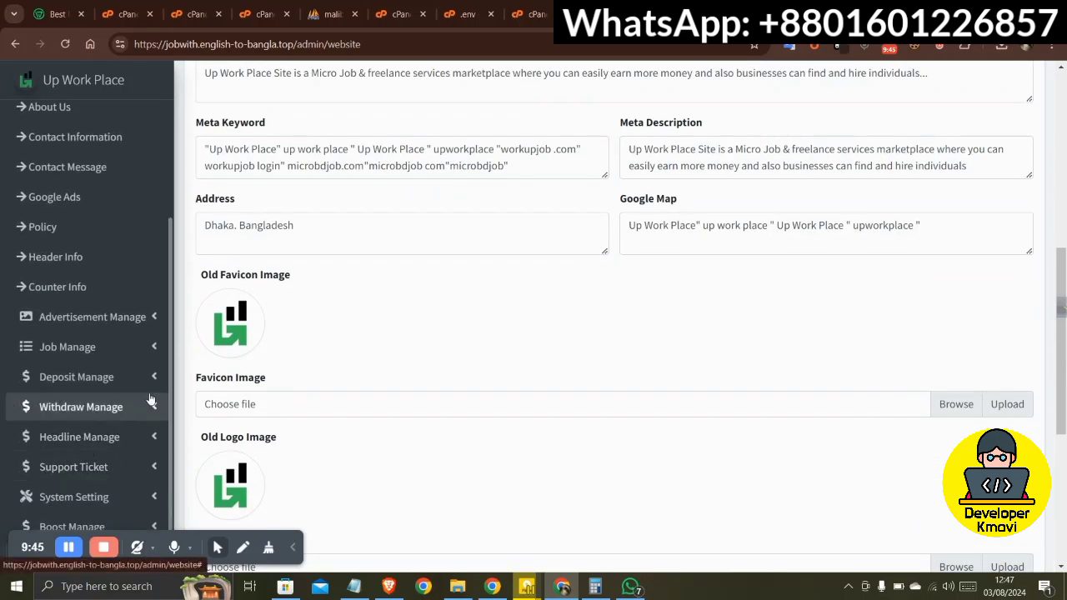
- Expand the Deposit Manage, Withdraw Manage and User Manage sections to view the admin options they contain
left_click(148, 379)
scroll(137, 433, "down", 1)
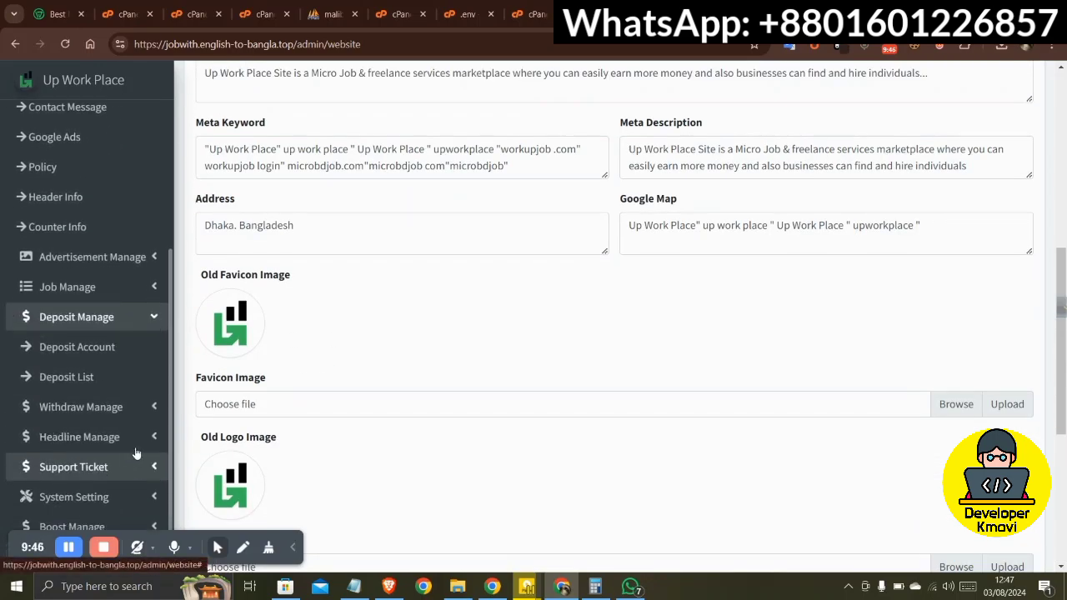
left_click(150, 408)
scroll(120, 400, "up", 7)
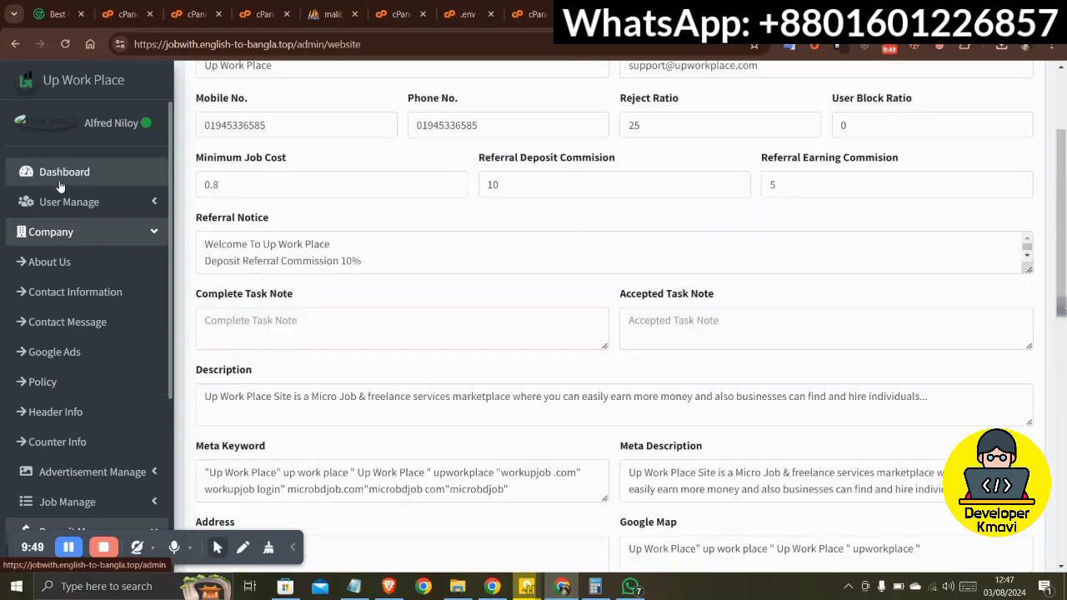
left_click(144, 205)
scroll(534, 242, "up", 2)
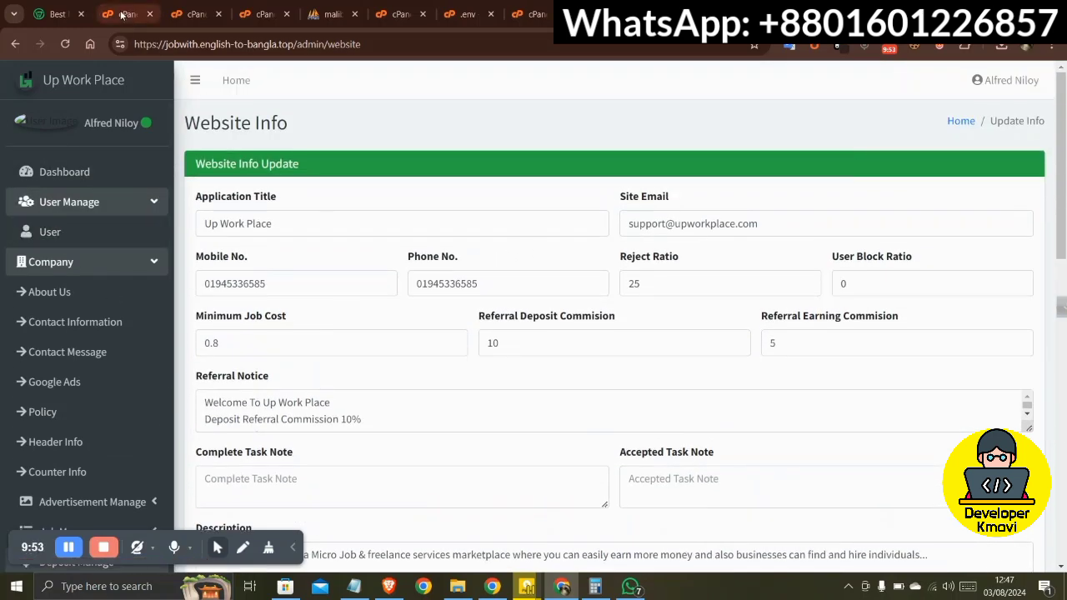
- Switch to the original workupjob.com homepage and look over its hero, statistics and recent activity sections
left_click(58, 14)
scroll(202, 191, "down", 5)
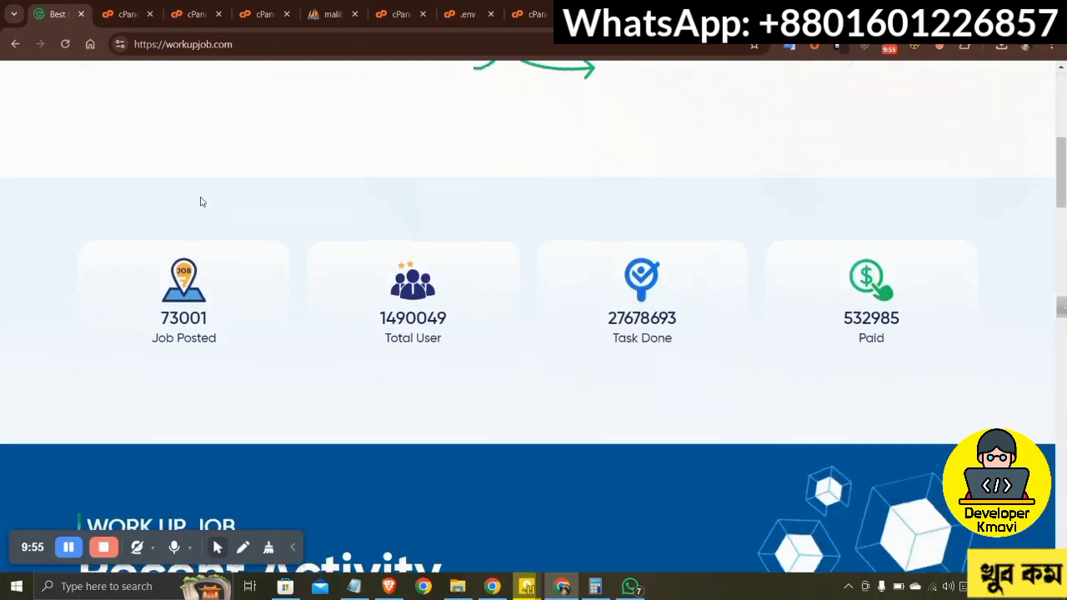
scroll(200, 202, "down", 5)
scroll(543, 171, "up", 10)
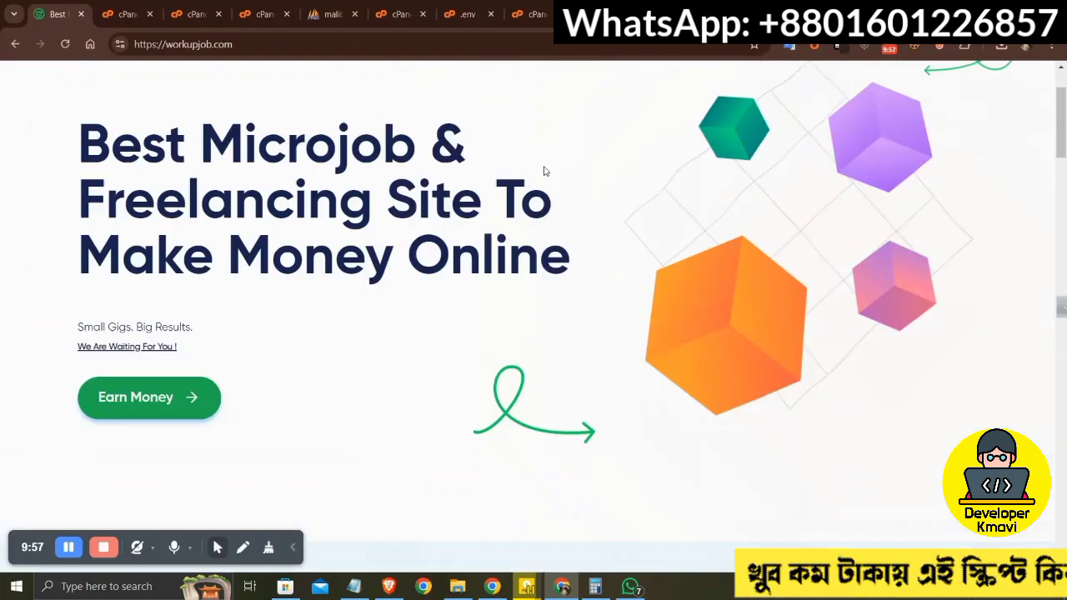
scroll(303, 234, "down", 4)
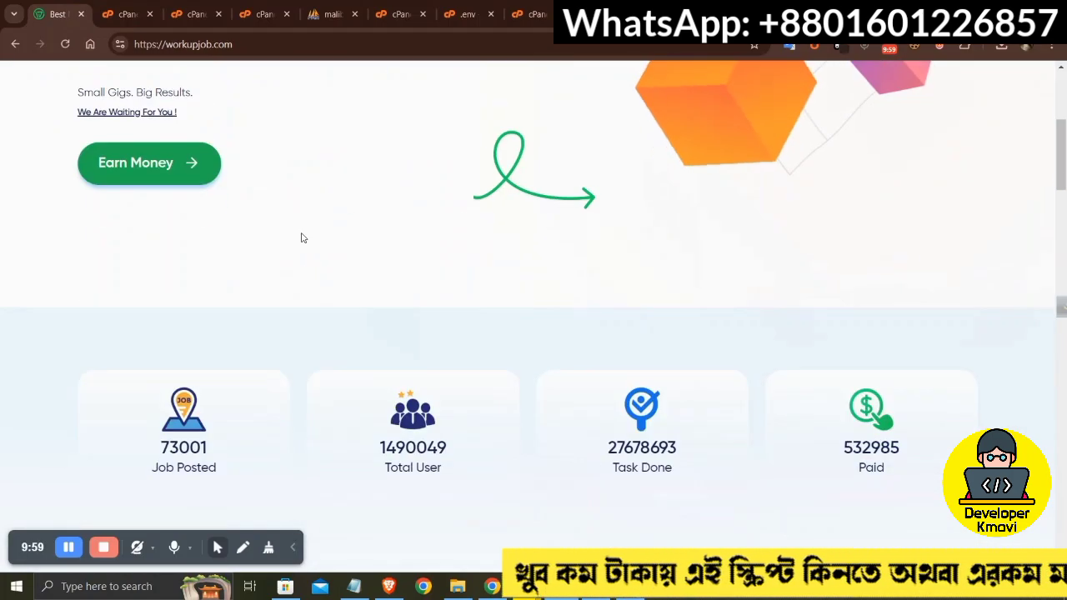
scroll(303, 239, "up", 4)
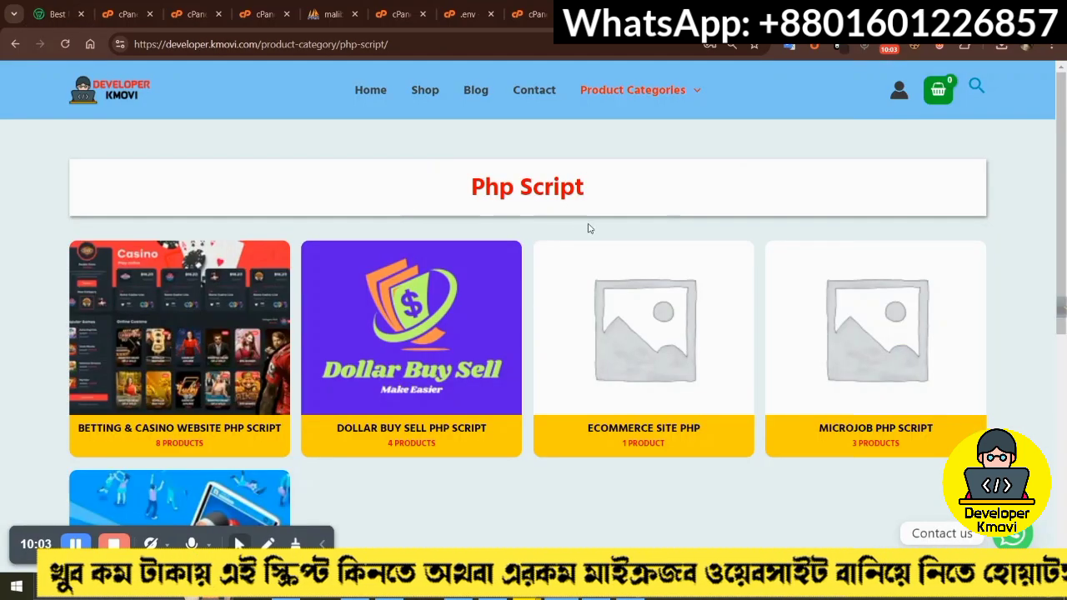
- Browse the Php Script categories, enter Microjob PHP Script and open the Workupjob Laravel Php Script product
scroll(588, 227, "down", 6)
scroll(345, 286, "up", 5)
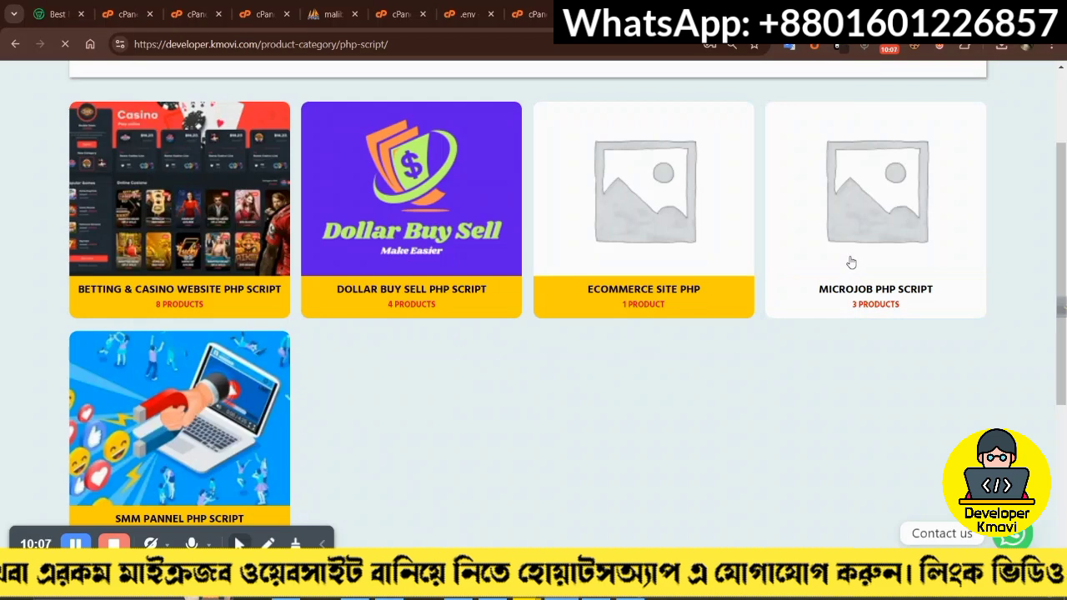
left_click(908, 257)
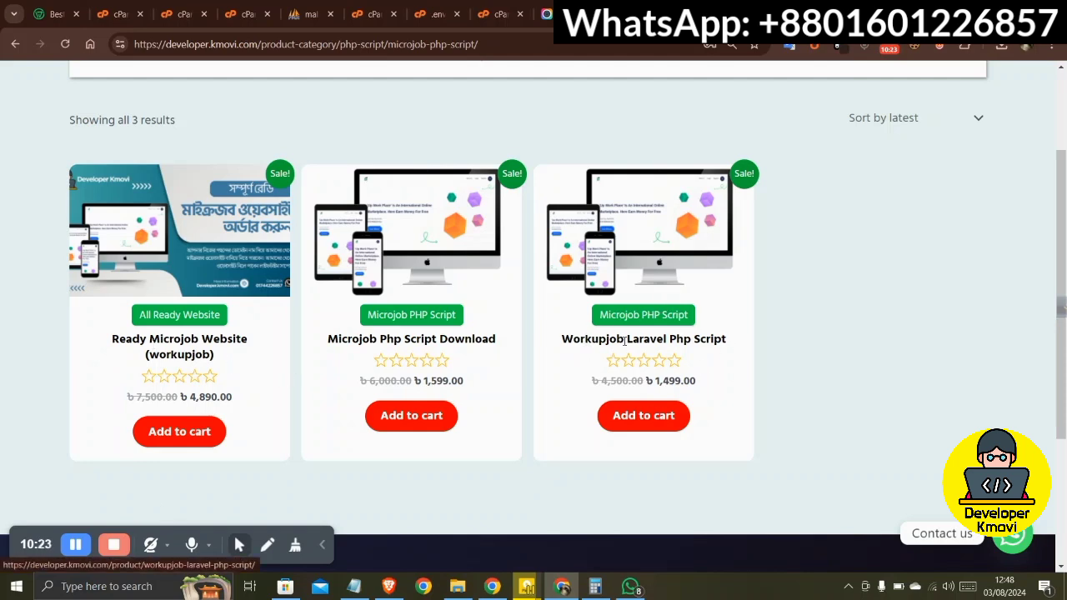
left_click(624, 340)
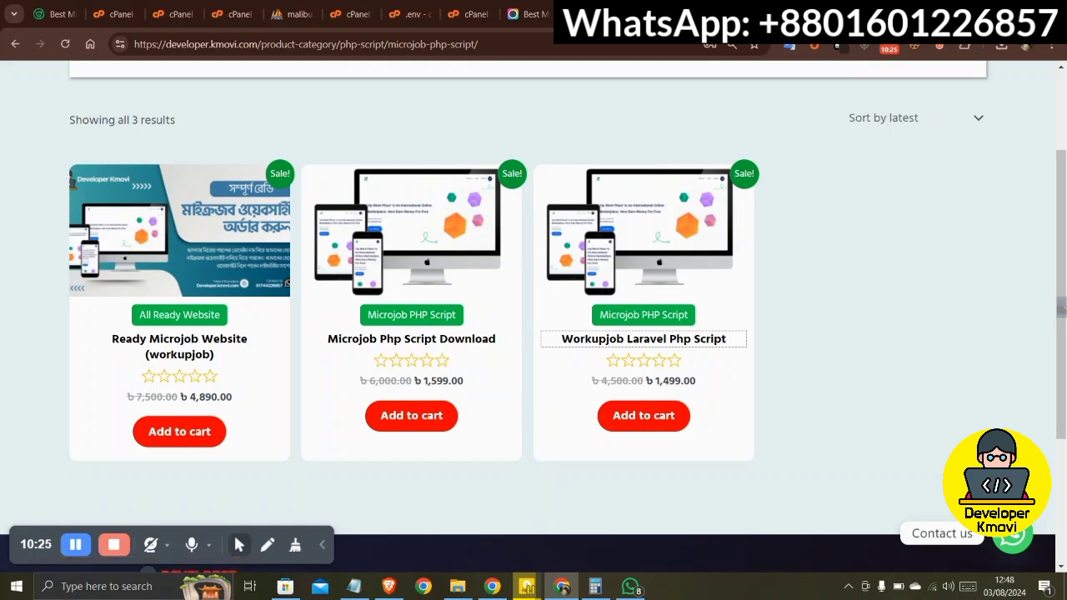
- Examine the Workupjob Laravel Php Script product page, including its sale price, description and purchase options
scroll(307, 398, "down", 10)
scroll(307, 398, "up", 10)
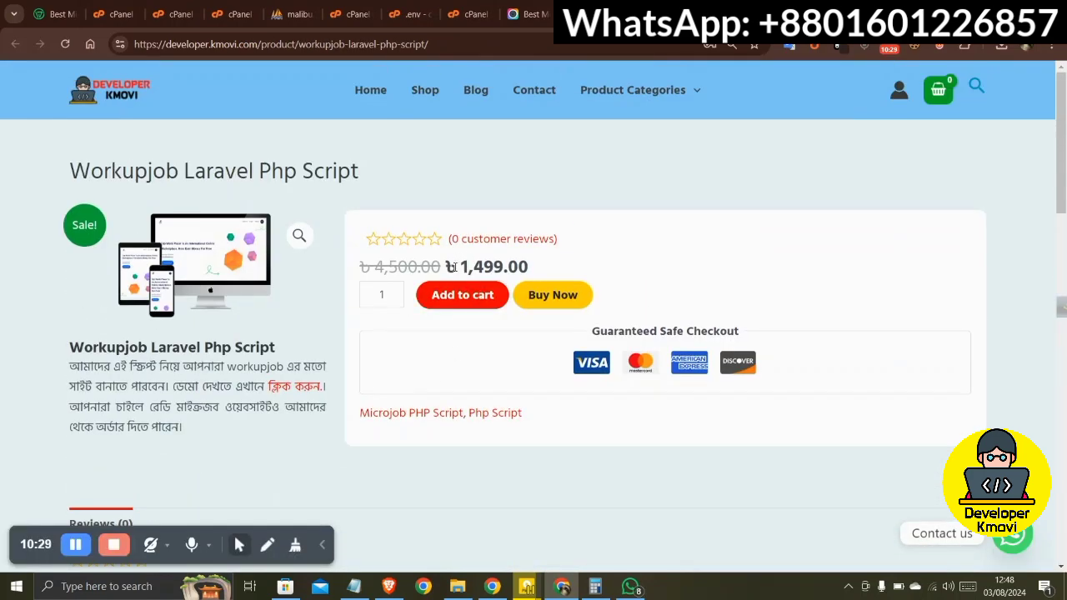
left_click_drag(450, 266, 542, 265)
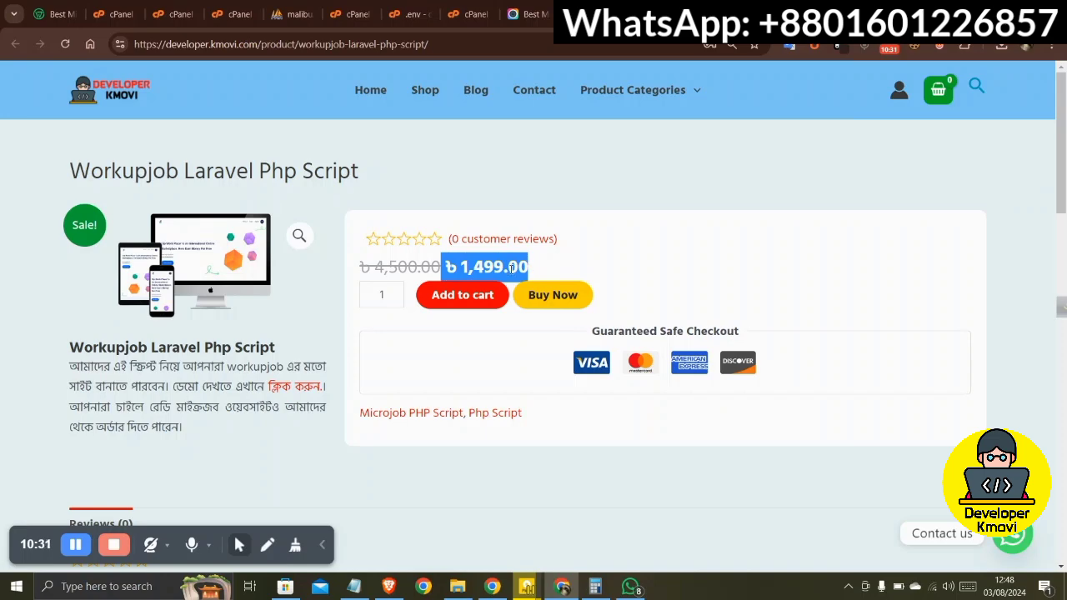
scroll(484, 312, "down", 3)
scroll(479, 315, "up", 3)
left_click(479, 321)
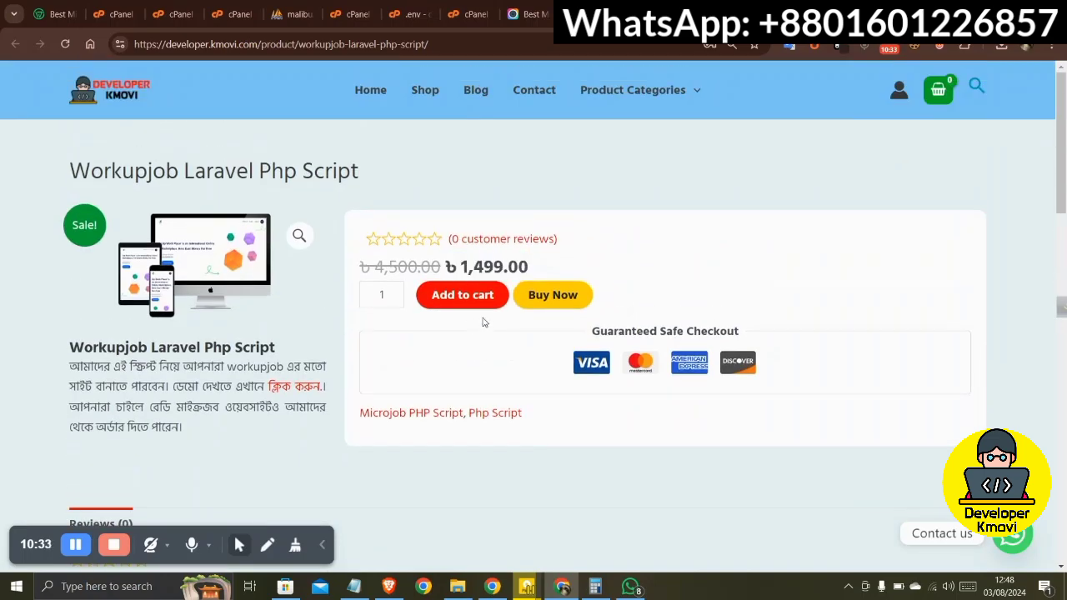
scroll(493, 324, "down", 3)
scroll(495, 326, "up", 4)
scroll(525, 341, "down", 5)
scroll(527, 358, "up", 5)
- Start buying one Workupjob Laravel Php Script and look over the login stage of the checkout
left_click(550, 305)
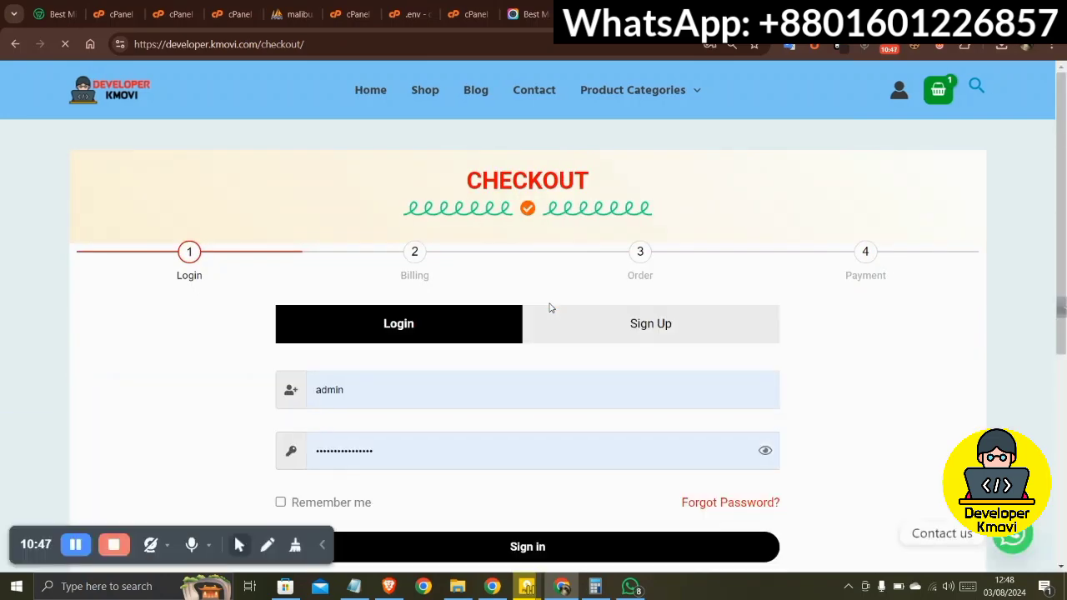
scroll(549, 308, "down", 4)
scroll(500, 292, "up", 4)
- Return from the checkout to the product page and look through its review form and description
left_click(15, 46)
scroll(474, 248, "down", 4)
scroll(492, 249, "up", 4)
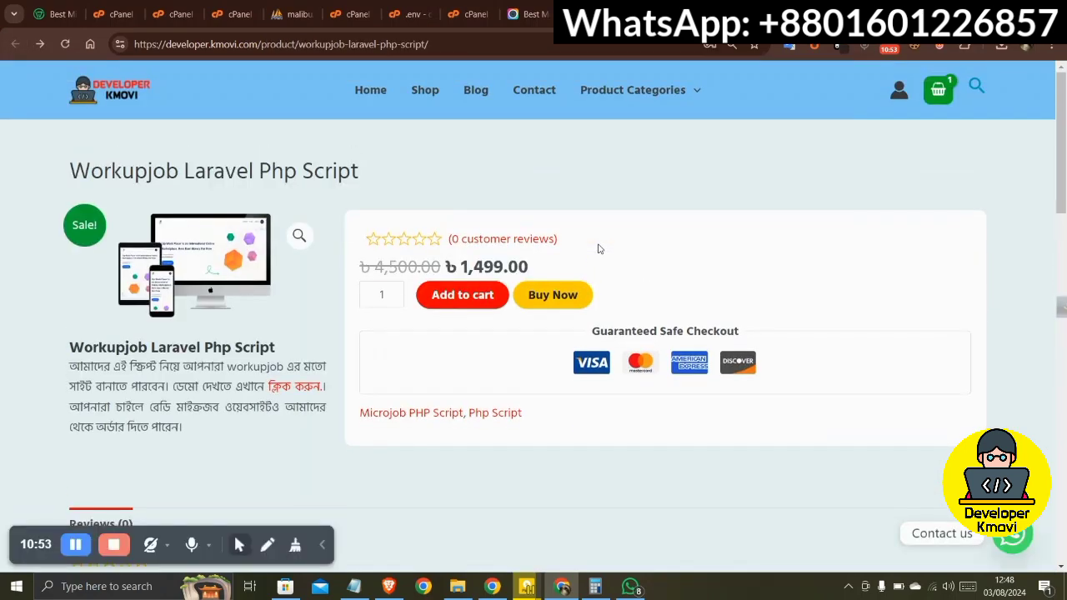
scroll(506, 226, "down", 8)
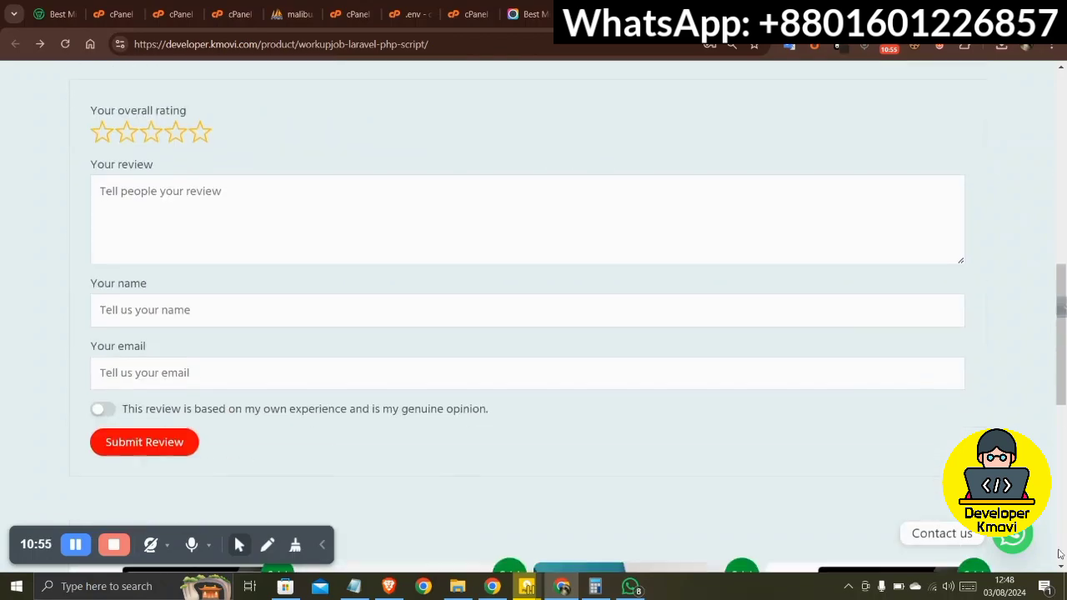
scroll(459, 459, "up", 3)
scroll(459, 459, "up", 5)
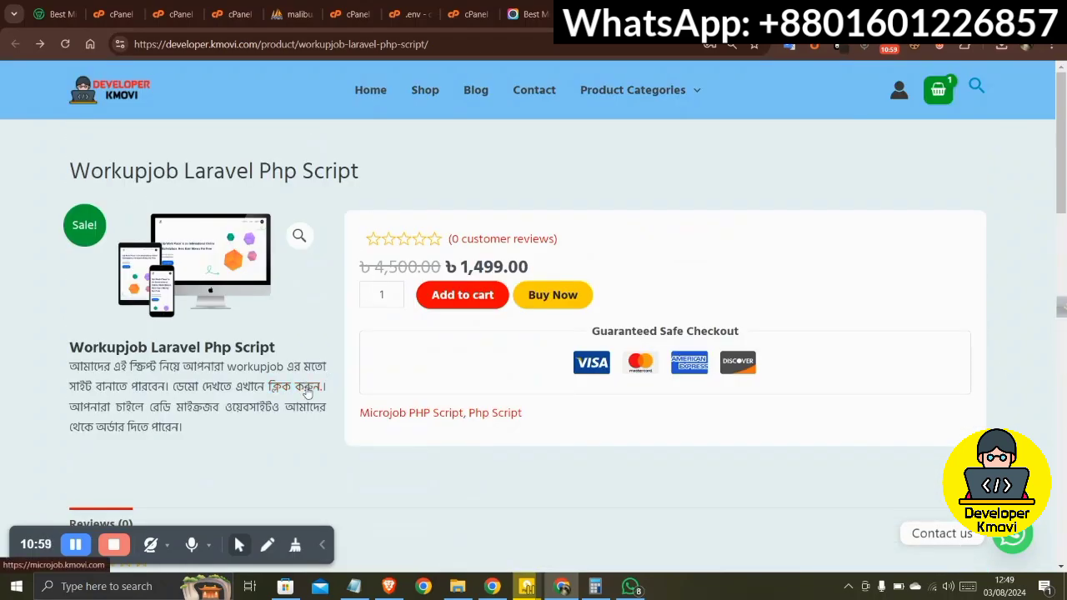
- Open the demo site microjob.kmovi.com from the product description and look over its statistics, work, job and referral sections
left_click(306, 388)
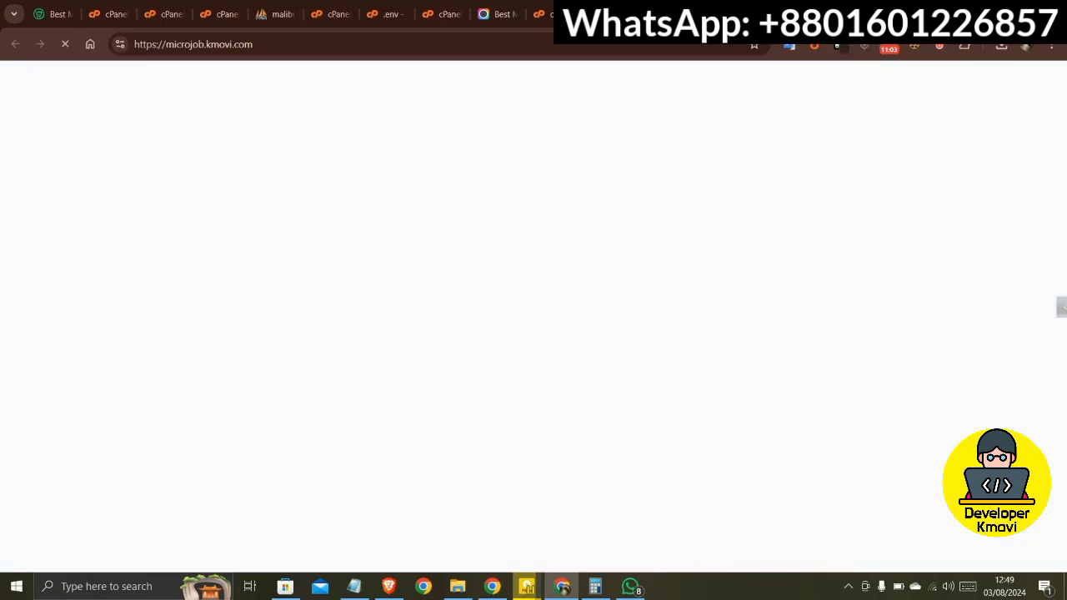
left_click(596, 15)
scroll(199, 387, "down", 1)
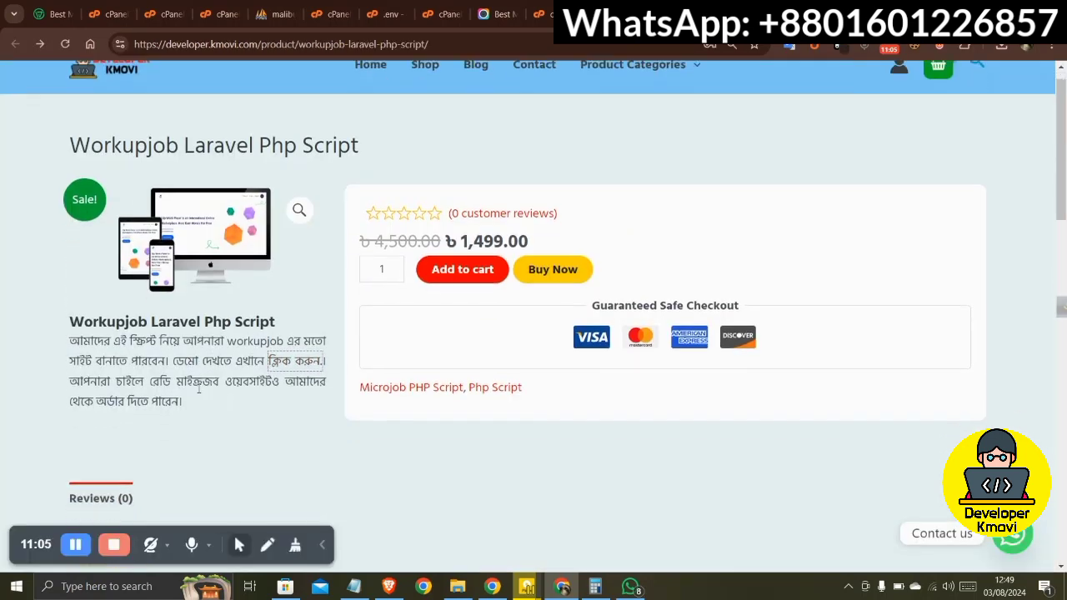
scroll(198, 387, "down", 1)
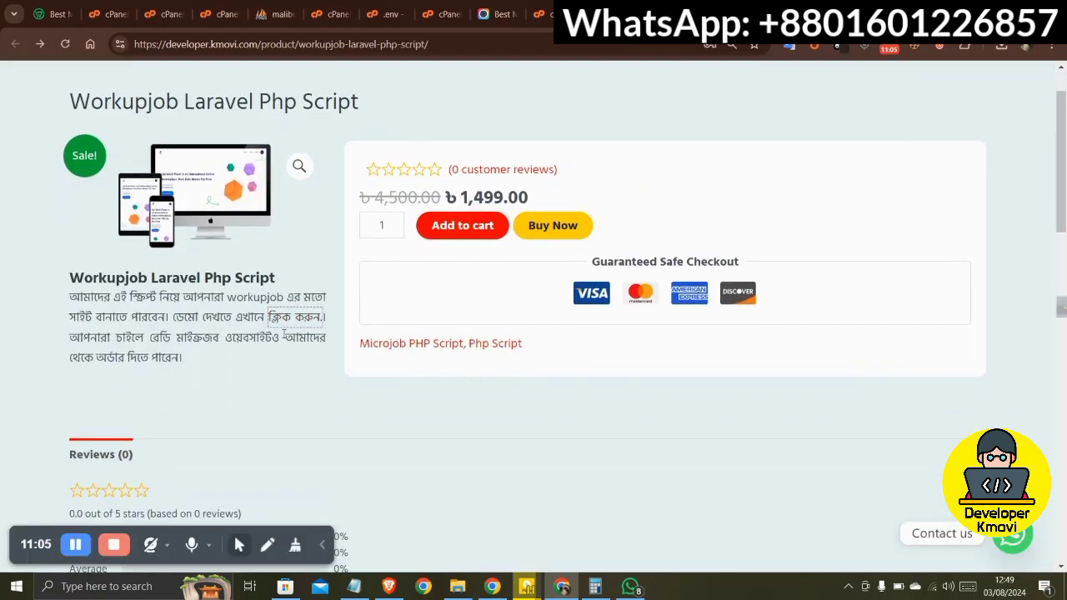
left_click(302, 317)
scroll(440, 291, "down", 4)
scroll(440, 291, "down", 12)
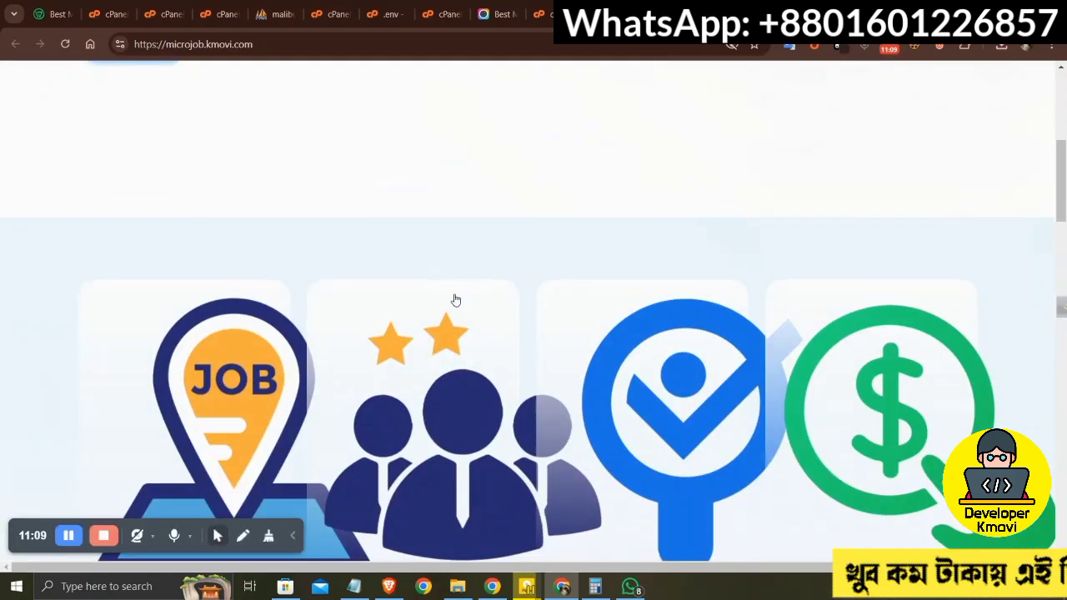
scroll(474, 347, "down", 5)
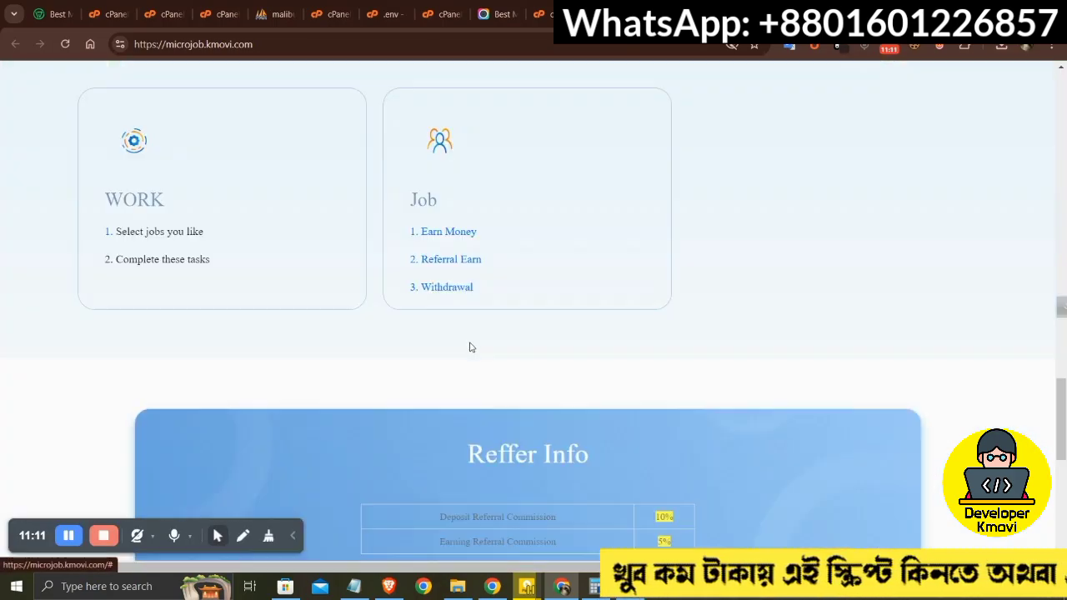